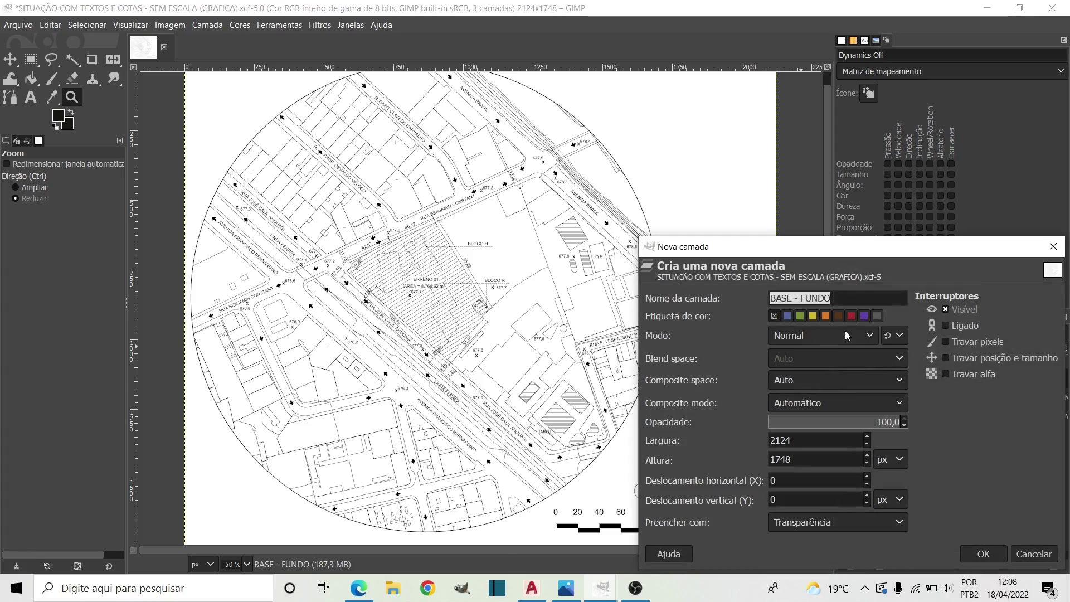
# - Create the transparent layers PREDIOS DO ENTORNO and TERRENO
pyautogui.write('ENTORNO')
pyautogui.press('Return')
pyautogui.hotkey('shift', 'ctrl', 'n')
pyautogui.write('TERRENO')
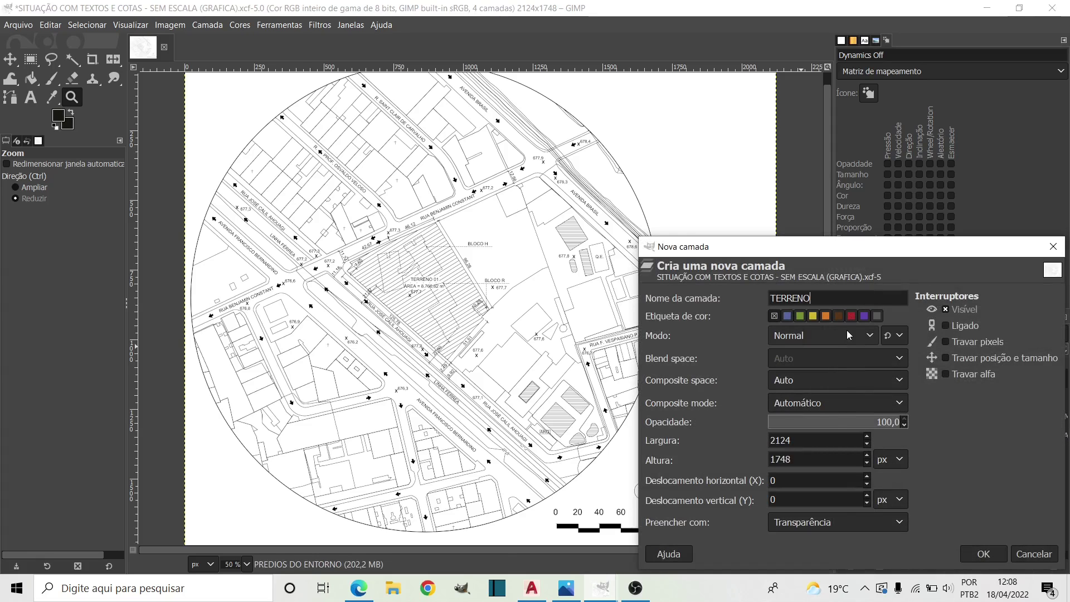
pyautogui.press('Return')
# - Add the RIO and L.F transparent layers on top of the stack
pyautogui.hotkey('shift', 'ctrl', 'n')
pyautogui.write('RIO')
pyautogui.press('Return')
pyautogui.hotkey('shift', 'ctrl', 'n')
pyautogui.write('L.F')
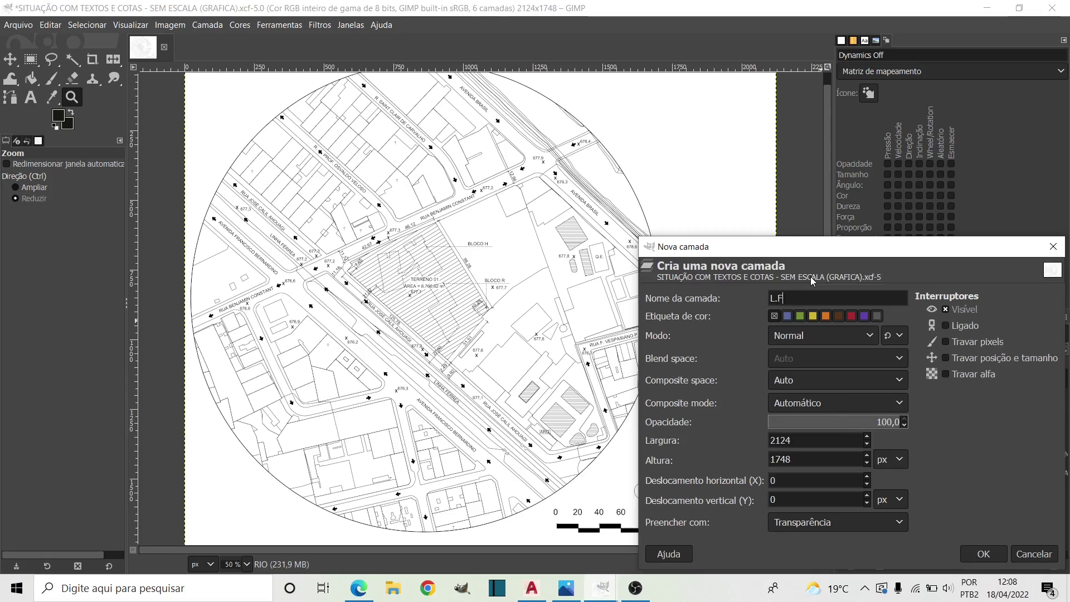
pyautogui.press('Return')
pyautogui.press('u')
pyautogui.scroll(1, 378, 141)
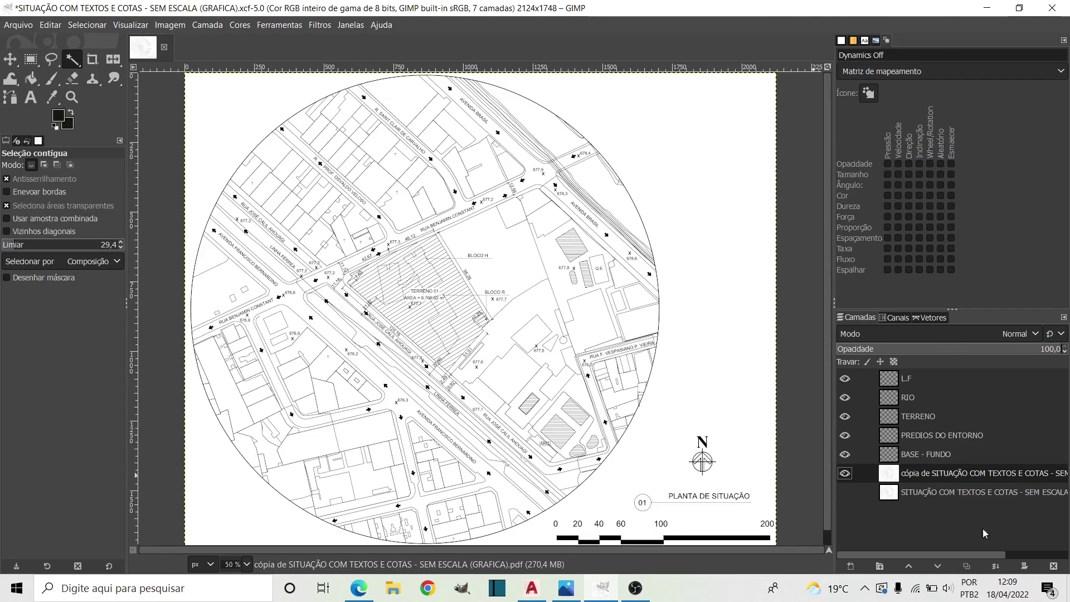
# - Turn the layer's opaque pixels into a selection with Alpha to Selection
pyautogui.rightClick(947, 471)
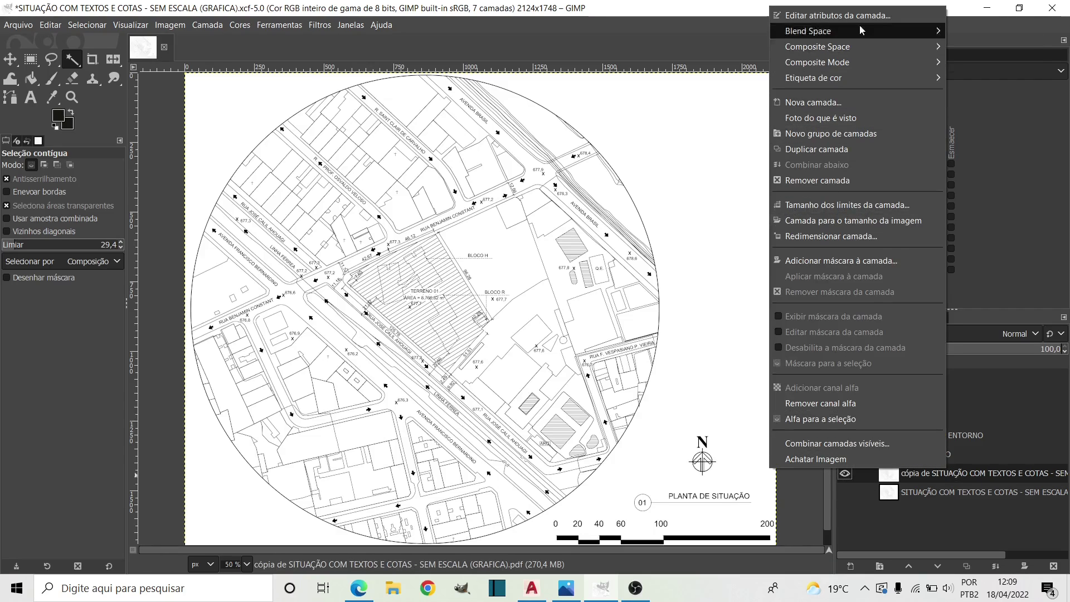
pyautogui.click(866, 428)
pyautogui.press('z')
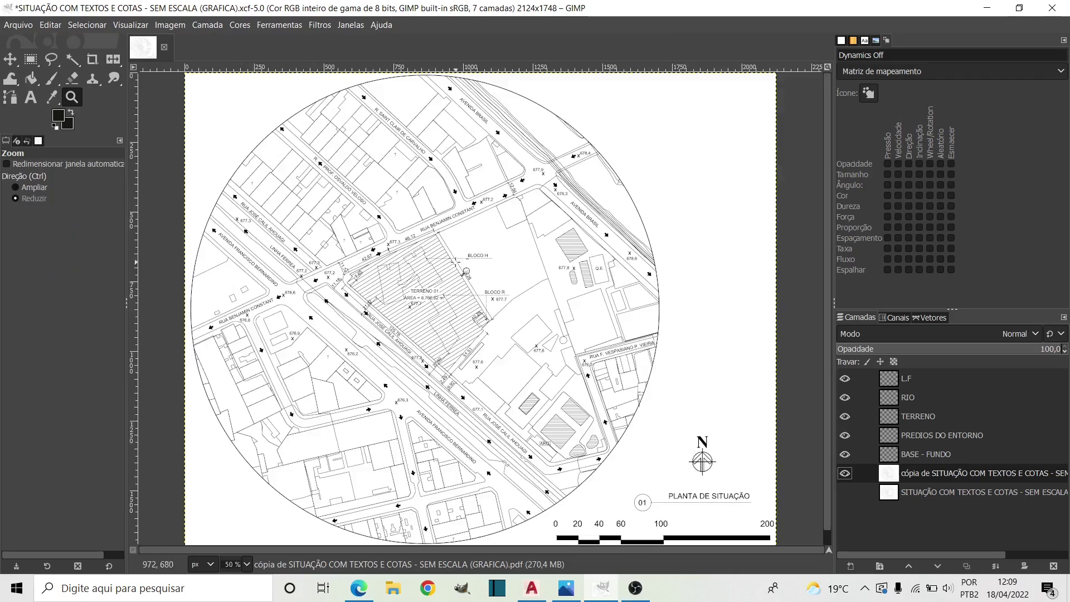
pyautogui.click(351, 263)
pyautogui.press('1')
pyautogui.click(72, 59)
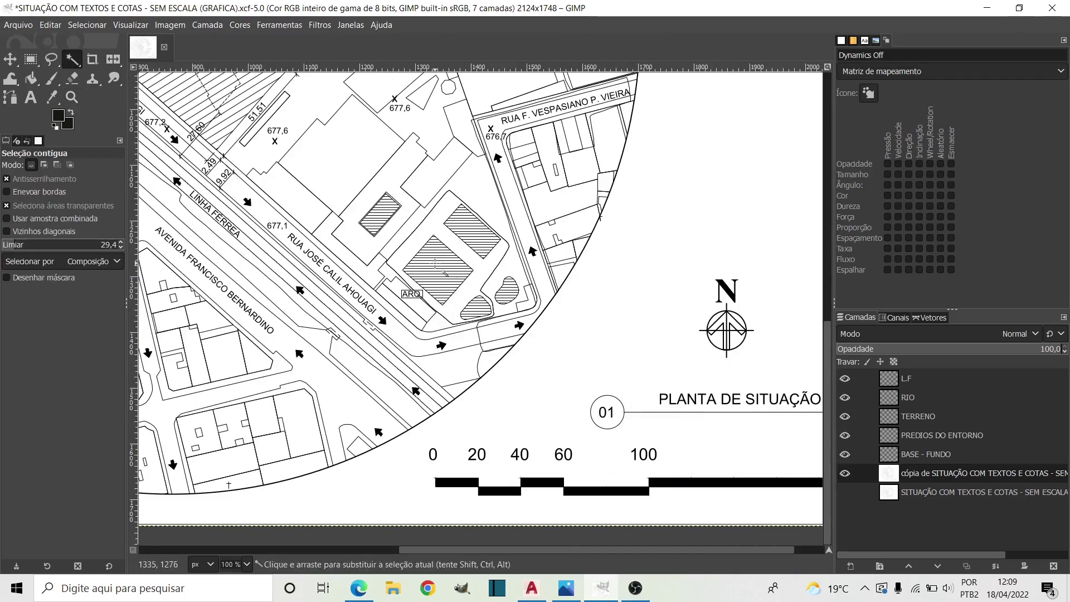
# - Save the site plan image
pyautogui.click(19, 24)
pyautogui.click(65, 148)
pyautogui.press('z')
pyautogui.scroll(-3, 613, 334)
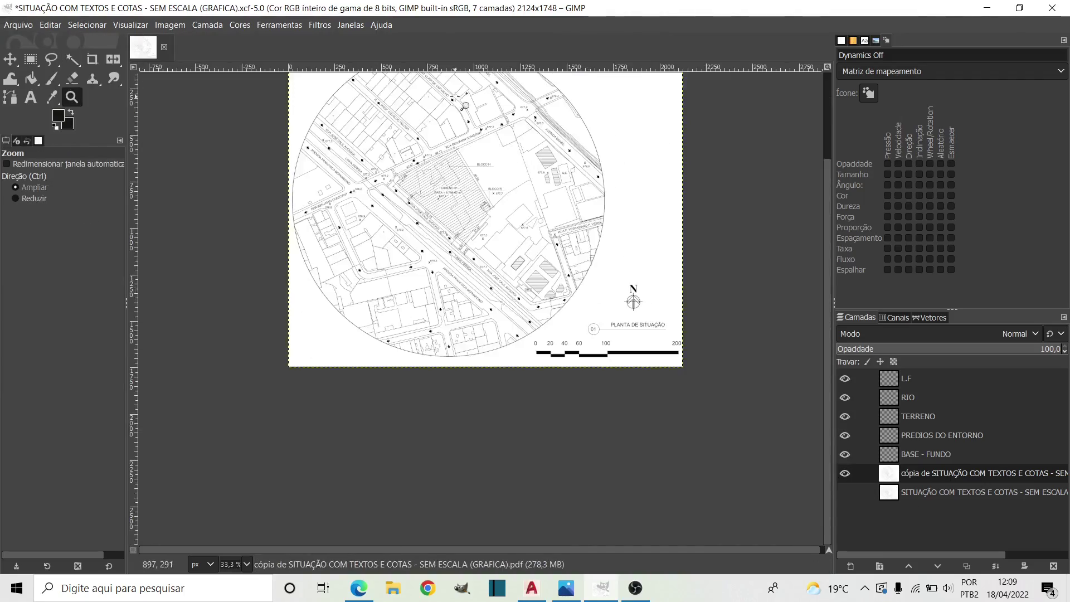
pyautogui.scroll(-1, 604, 366)
pyautogui.scroll(2, 604, 365)
pyautogui.click(67, 60)
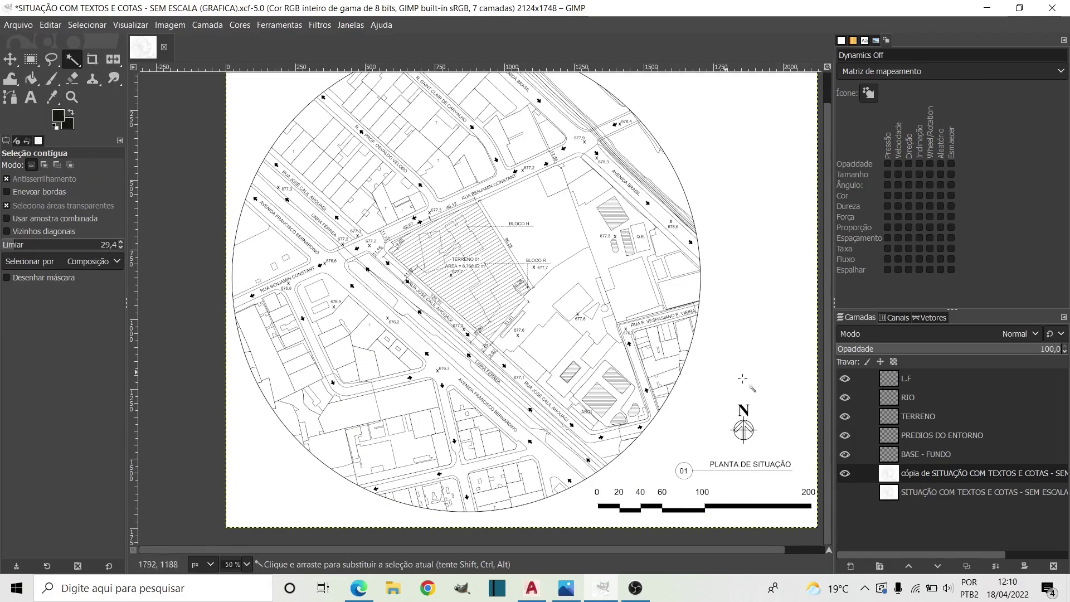
# - Set the foreground colour to grey 8c8c8c for bucket filling
pyautogui.click(29, 81)
pyautogui.click(56, 118)
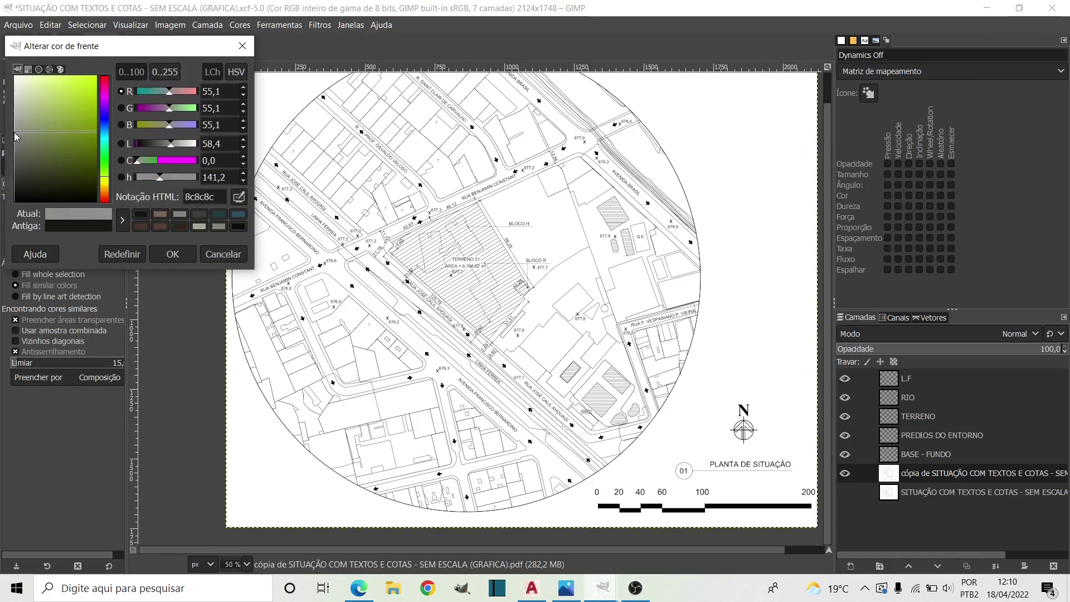
pyautogui.click(172, 254)
pyautogui.press('g')
pyautogui.hotkey('shift', 'b')
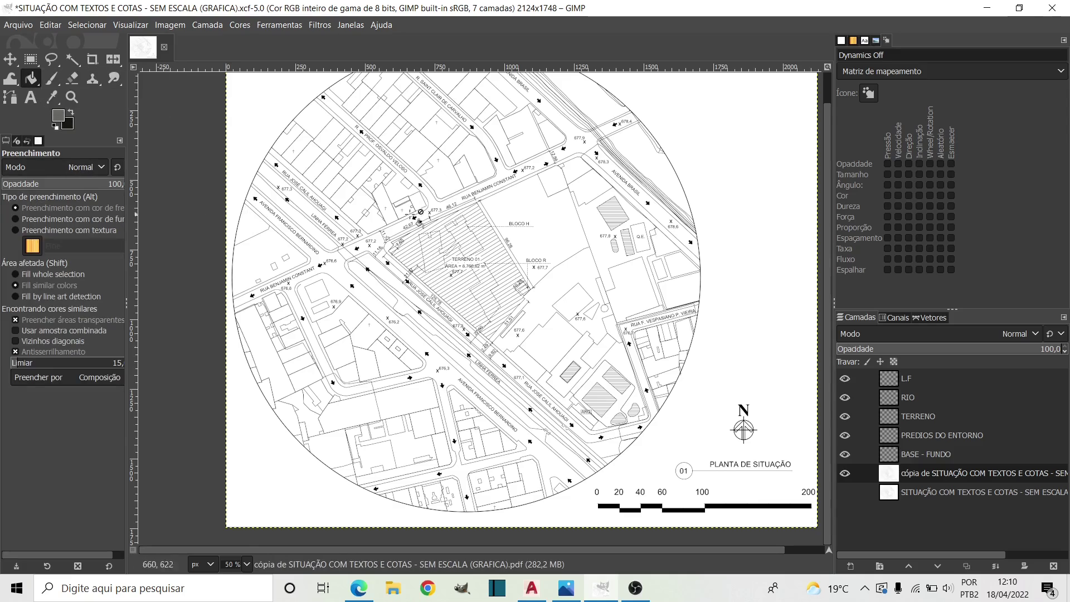
# - Shift the TERRENO layer slightly, then duplicate the whole image
pyautogui.click(869, 454)
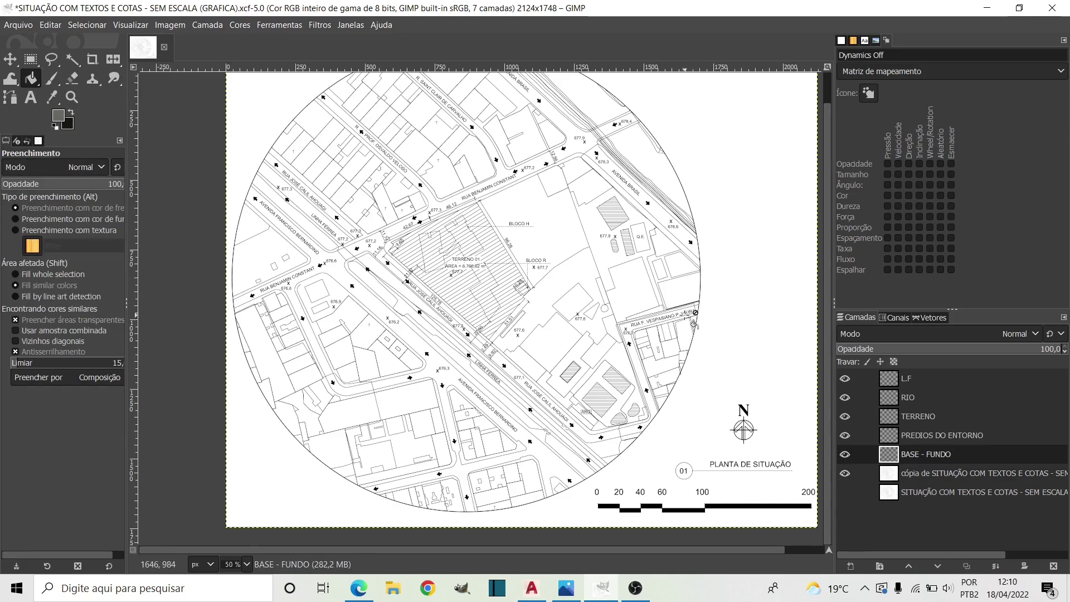
pyautogui.press('pagedown')
pyautogui.press('-')
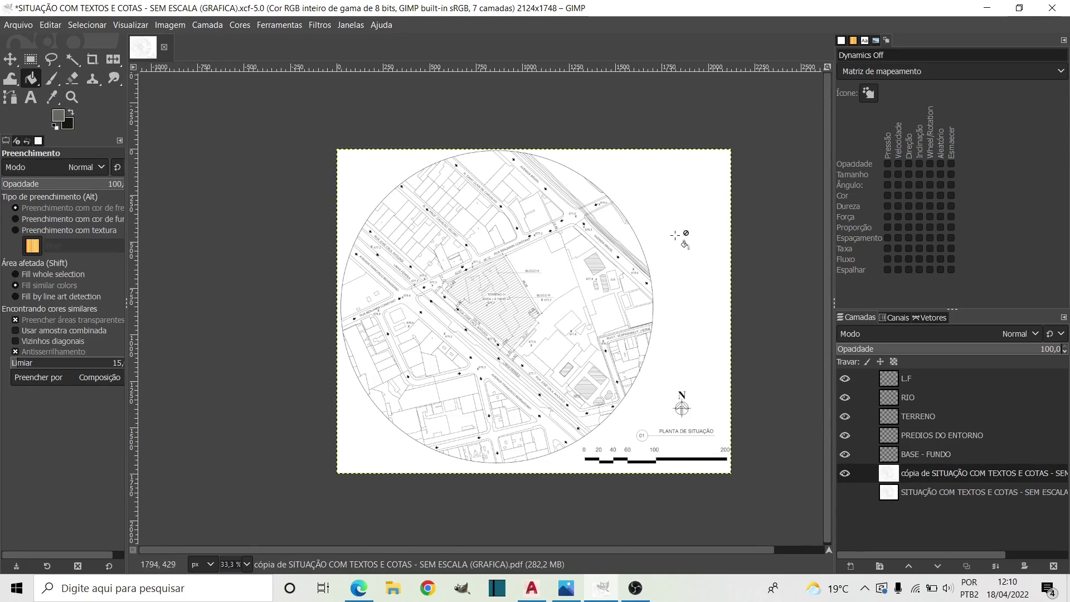
pyautogui.press('m')
pyautogui.moveTo(501, 349); pyautogui.dragTo(502, 350)
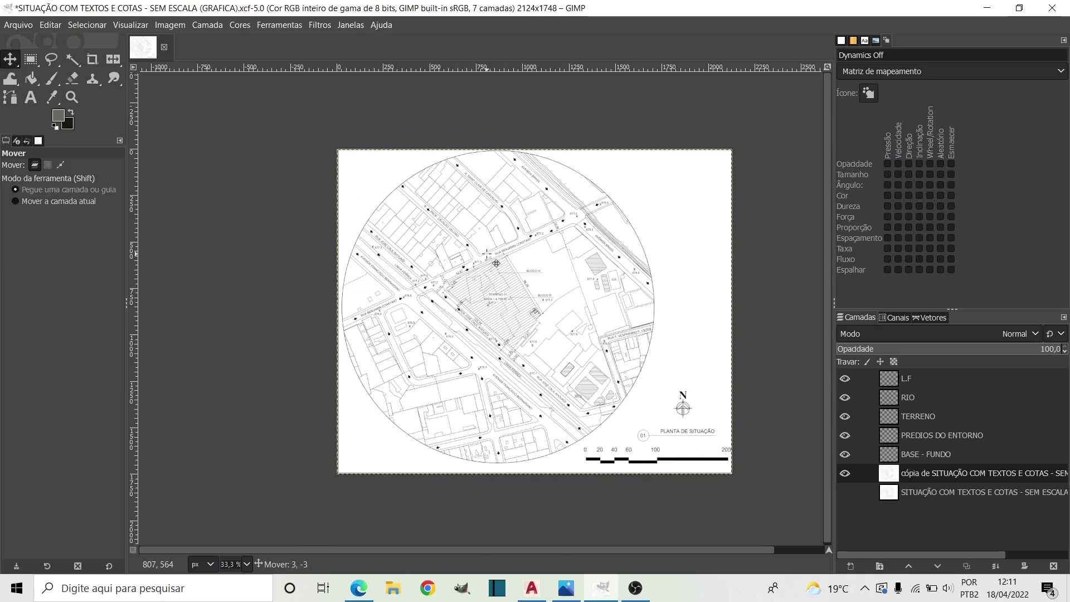
pyautogui.hotkey('ctrl', 'd')
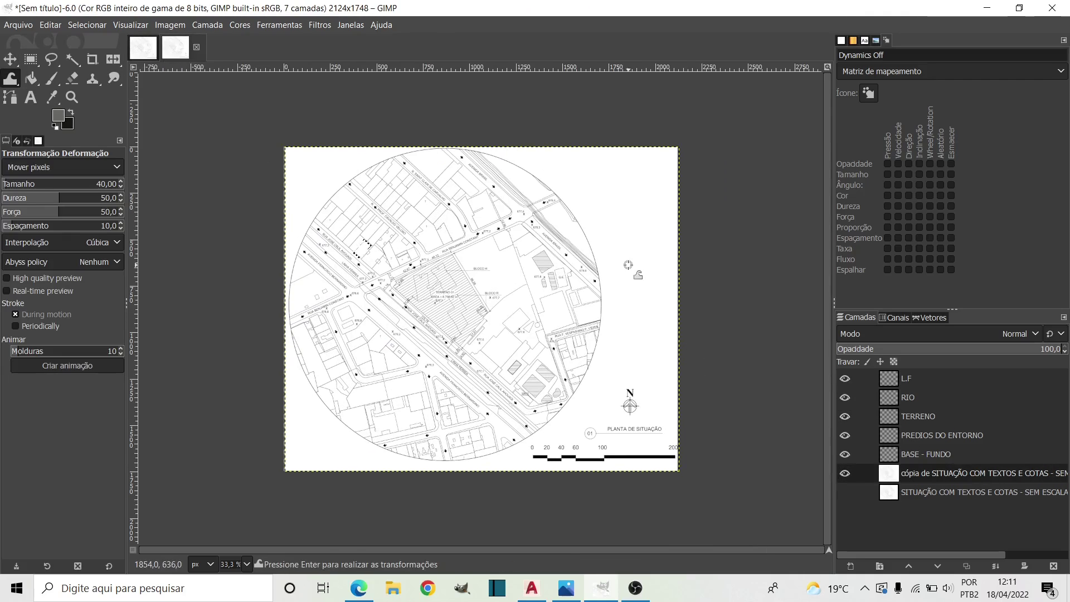
# - Select the white area outside the circle, then overwrite the original's xcf file
pyautogui.press('u')
pyautogui.click(638, 394)
pyautogui.hotkey('alt', '1')
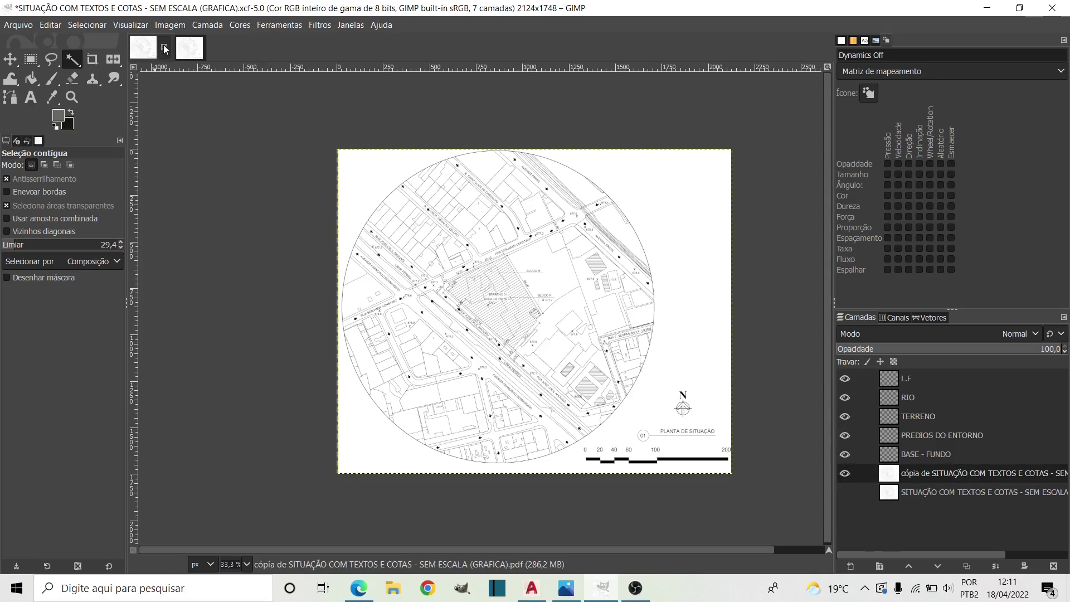
pyautogui.click(19, 24)
pyautogui.click(25, 165)
pyautogui.press('Return')
pyautogui.press('Return')
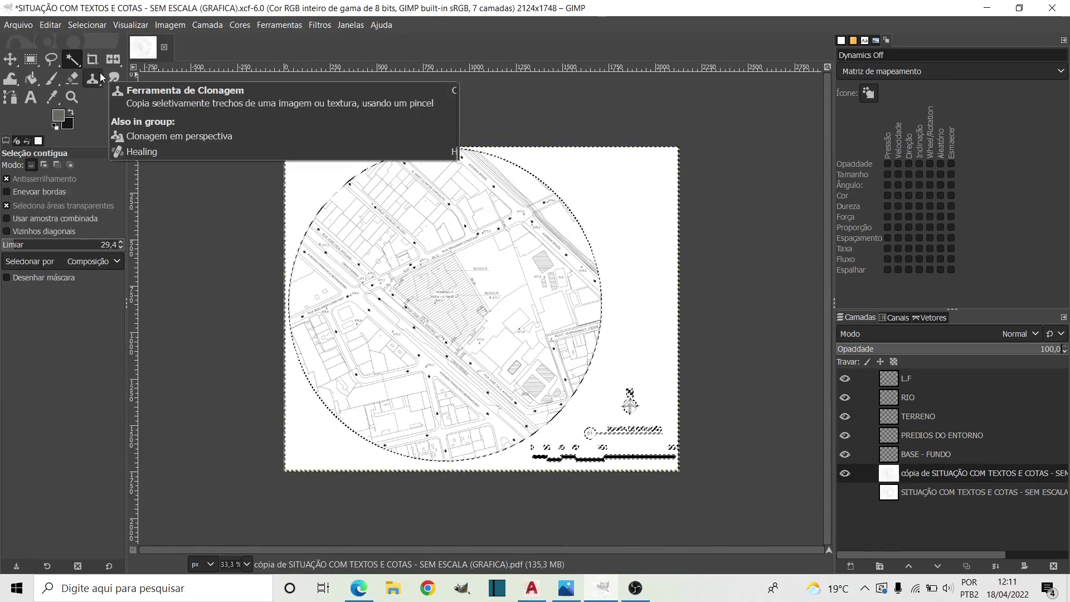
# - Invert the selection and fill the circle's interior grey on BASE - FUNDO
pyautogui.click(71, 97)
pyautogui.press('+')
pyautogui.click(87, 24)
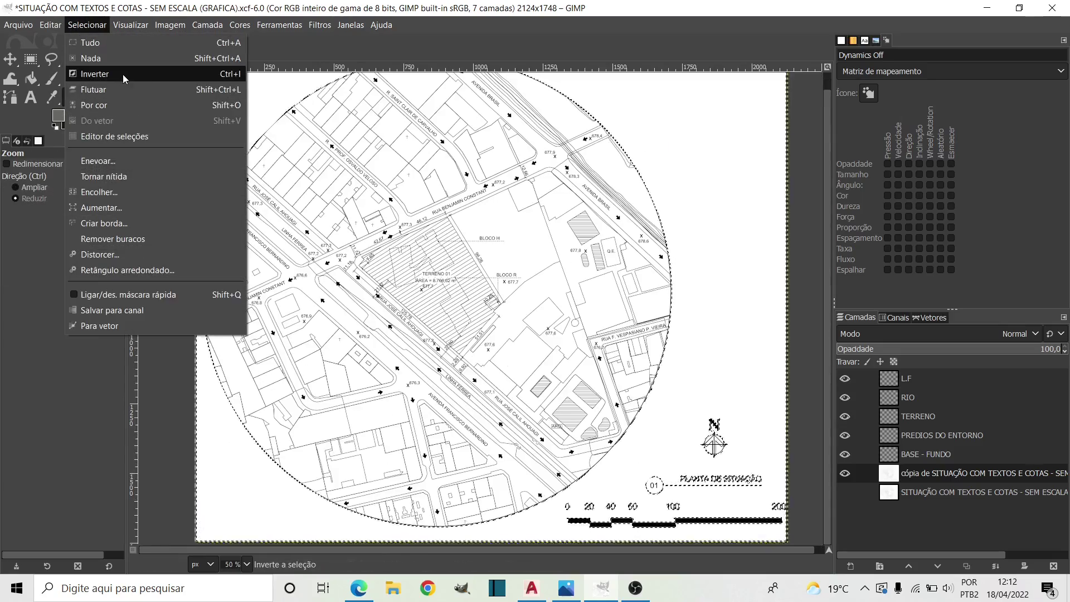
pyautogui.click(84, 74)
pyautogui.press('pageup')
pyautogui.click(32, 78)
# - Lower the BASE - FUNDO layer opacity to 8.7
pyautogui.click(342, 246)
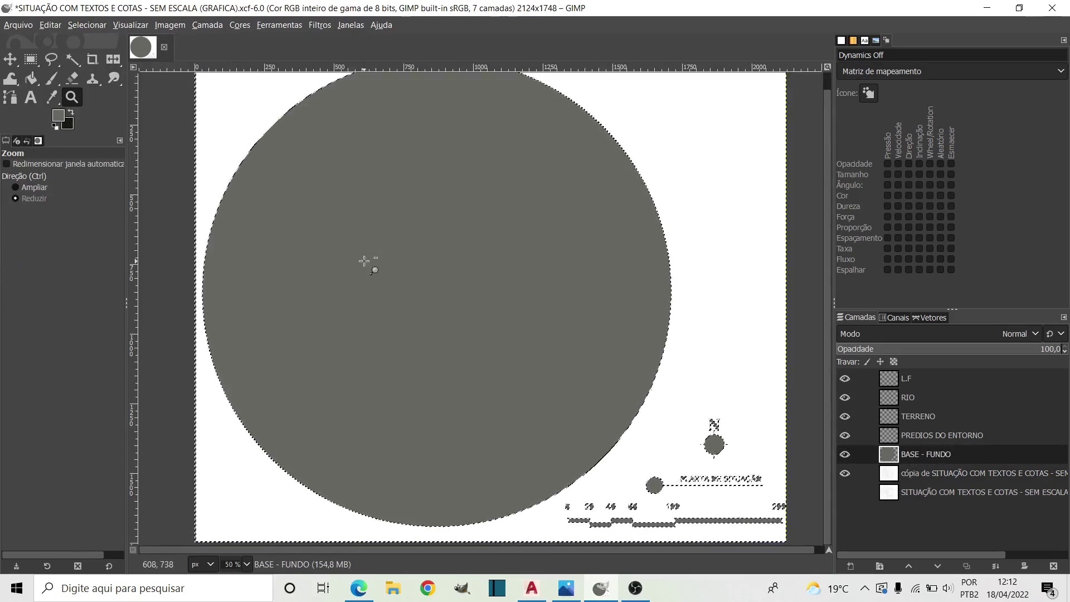
pyautogui.click(878, 348)
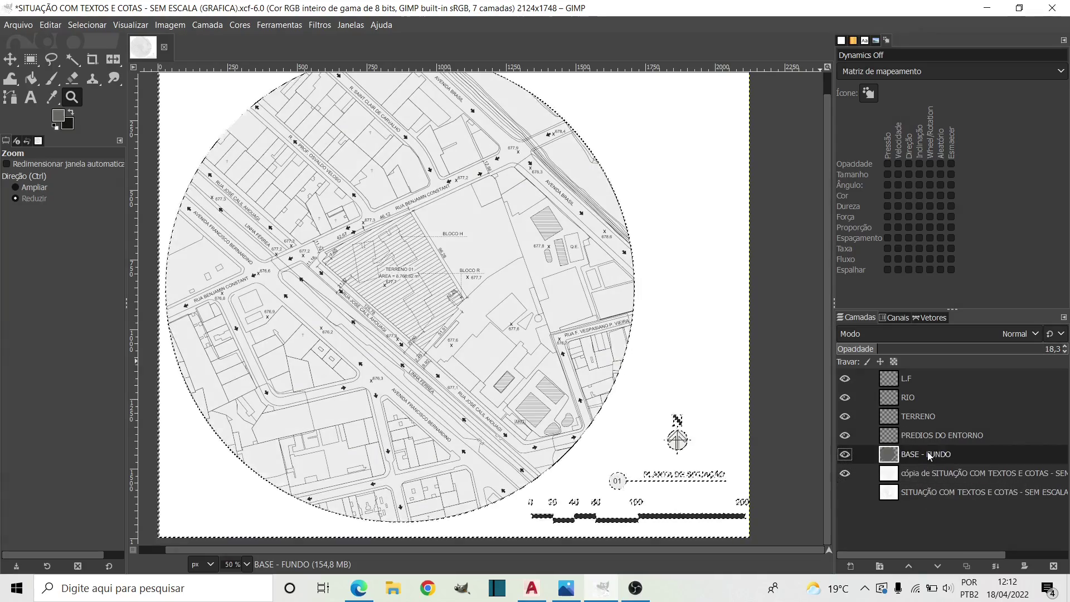
pyautogui.click(856, 348)
pyautogui.click(947, 473)
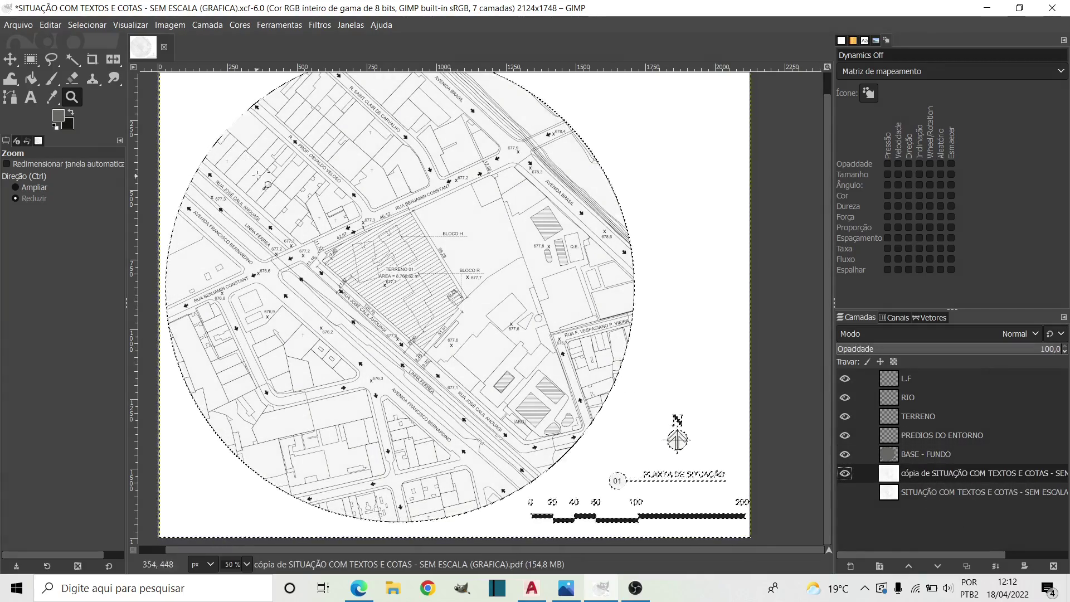
pyautogui.scroll(6, 275, 287)
pyautogui.scroll(-5, 275, 286)
# - Fuzzy-select a block of building outlines and activate PREDIOS DO ENTORNO
pyautogui.press('w')
pyautogui.press('u')
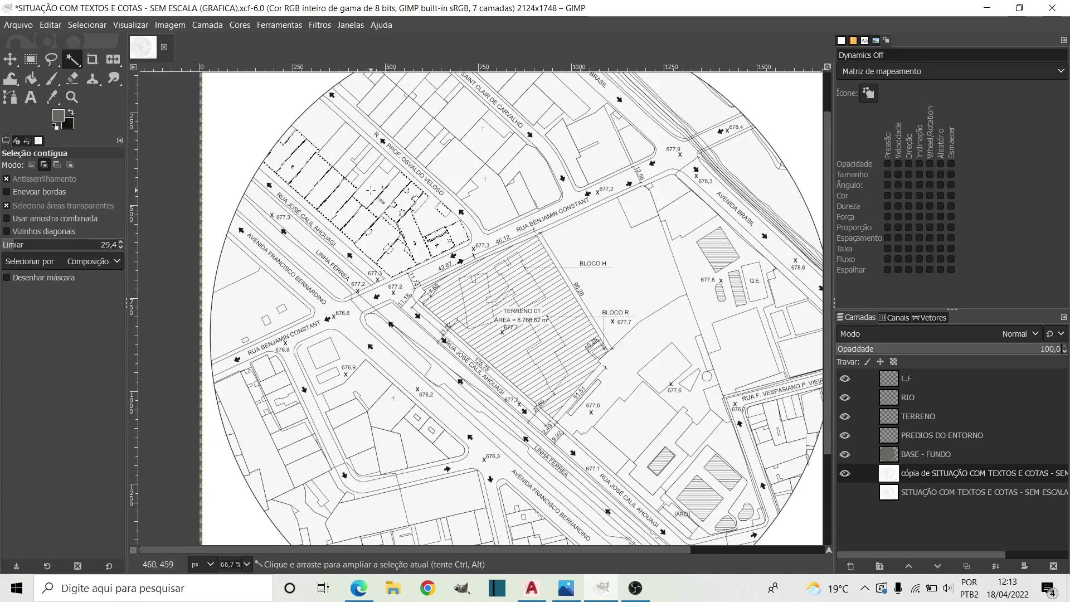
pyautogui.scroll(-5, 671, 220)
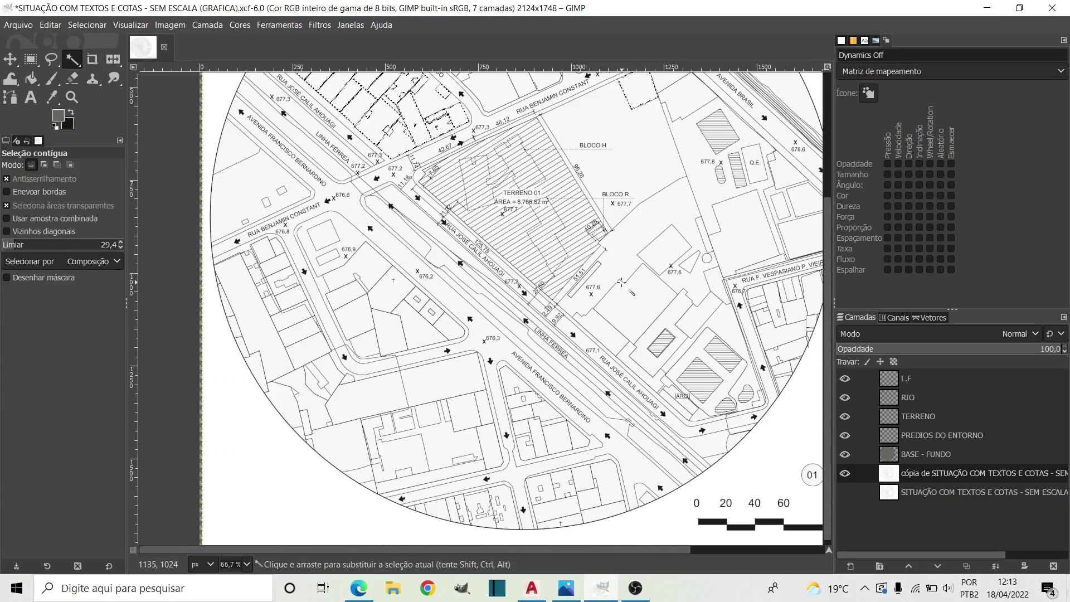
pyautogui.keyDown('shift'); pyautogui.click(602, 312); pyautogui.keyUp('shift')
pyautogui.scroll(5, 601, 312)
pyautogui.scroll(-4, 260, 247)
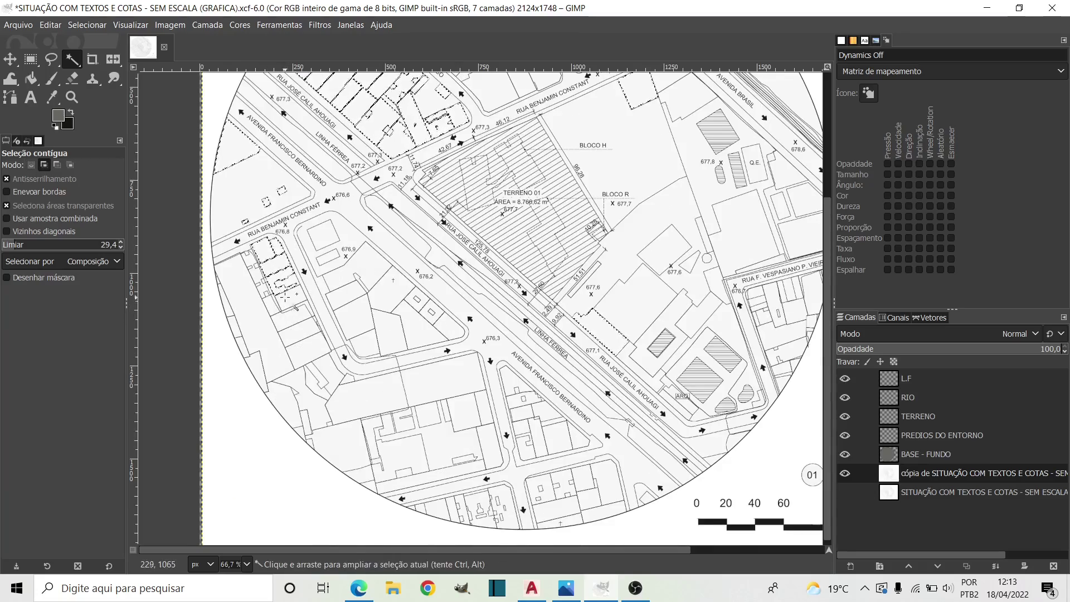
pyautogui.click(942, 434)
pyautogui.click(58, 116)
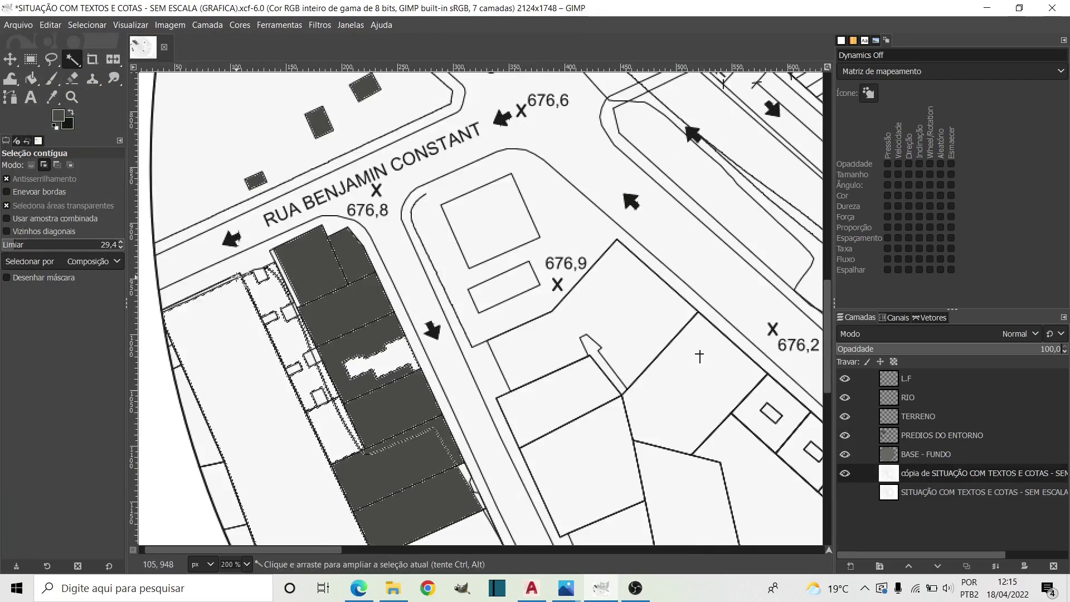
# - Compare the selected buildings with the coloured land-use reference map
pyautogui.press('f')
pyautogui.scroll(1, 225, 280)
pyautogui.scroll(2, 482, 214)
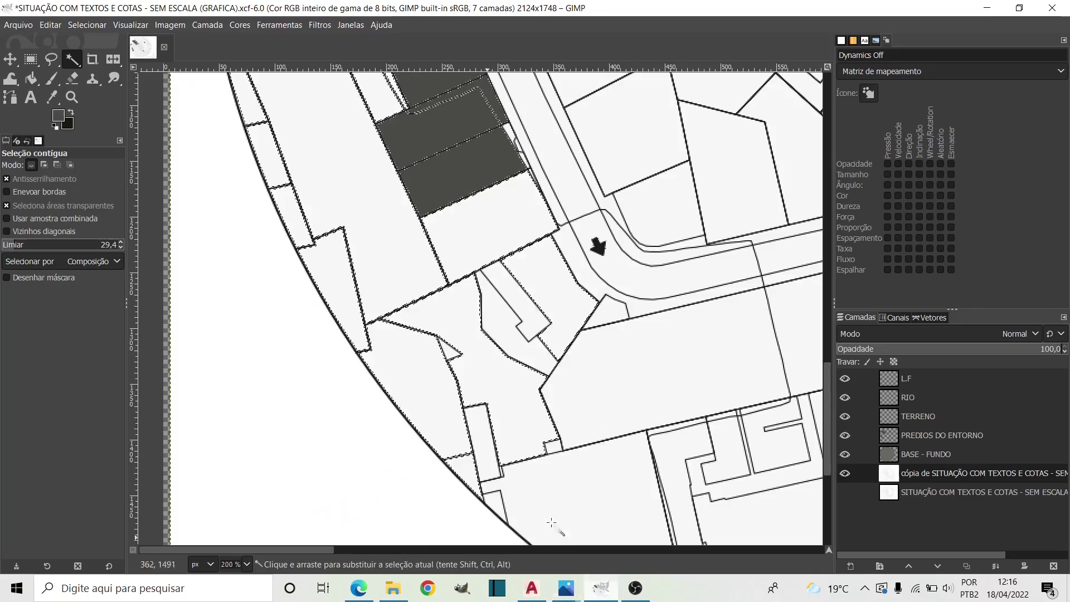
pyautogui.scroll(-3, 596, 335)
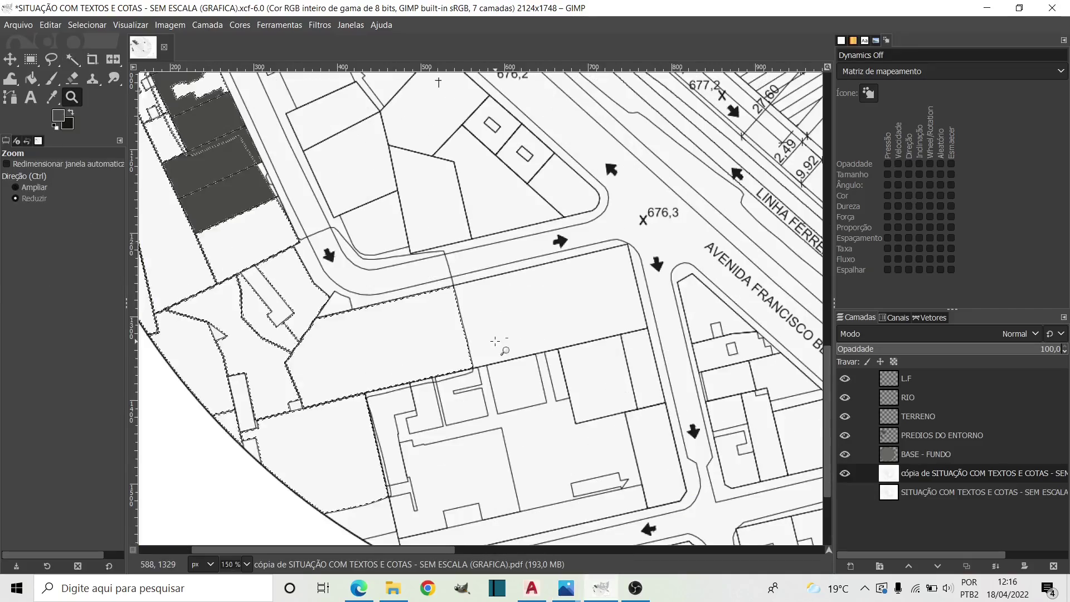
pyautogui.click(600, 589)
pyautogui.click(601, 589)
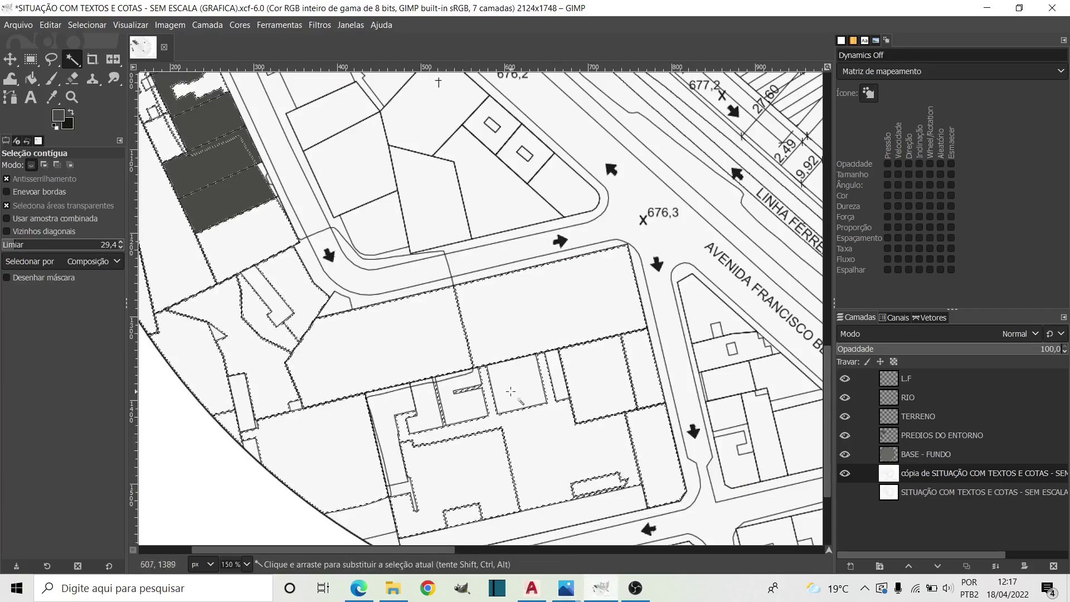
pyautogui.scroll(-3, 448, 385)
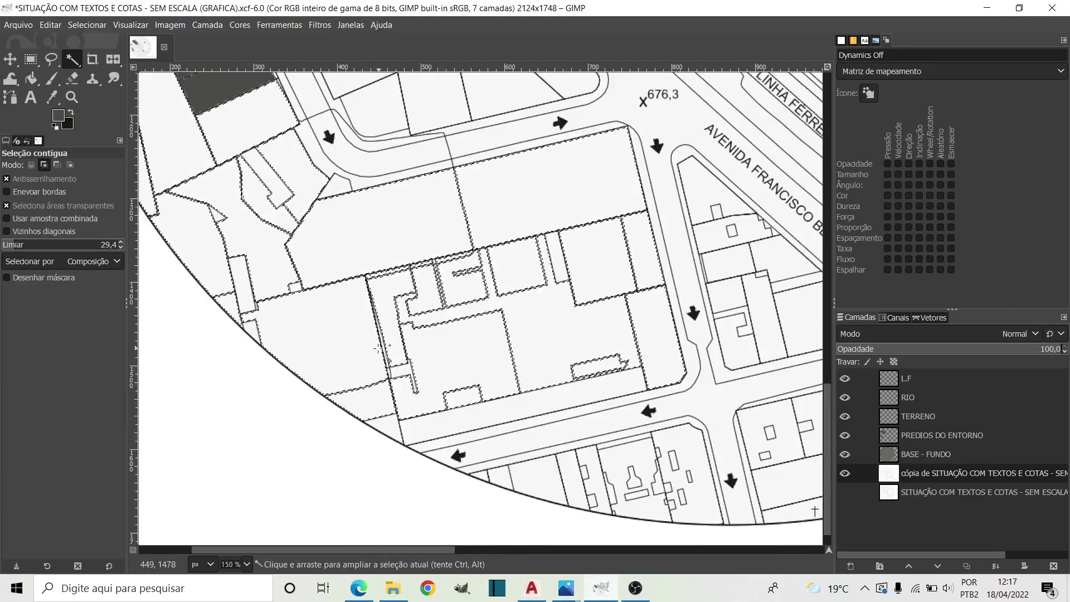
pyautogui.scroll(3, 379, 348)
# - Fill the selected buildings dark grey on PREDIOS DO ENTORNO and save the file
pyautogui.press('pageup')
pyautogui.press('pageup')
pyautogui.hotkey('ctrl', ',')
pyautogui.press('z')
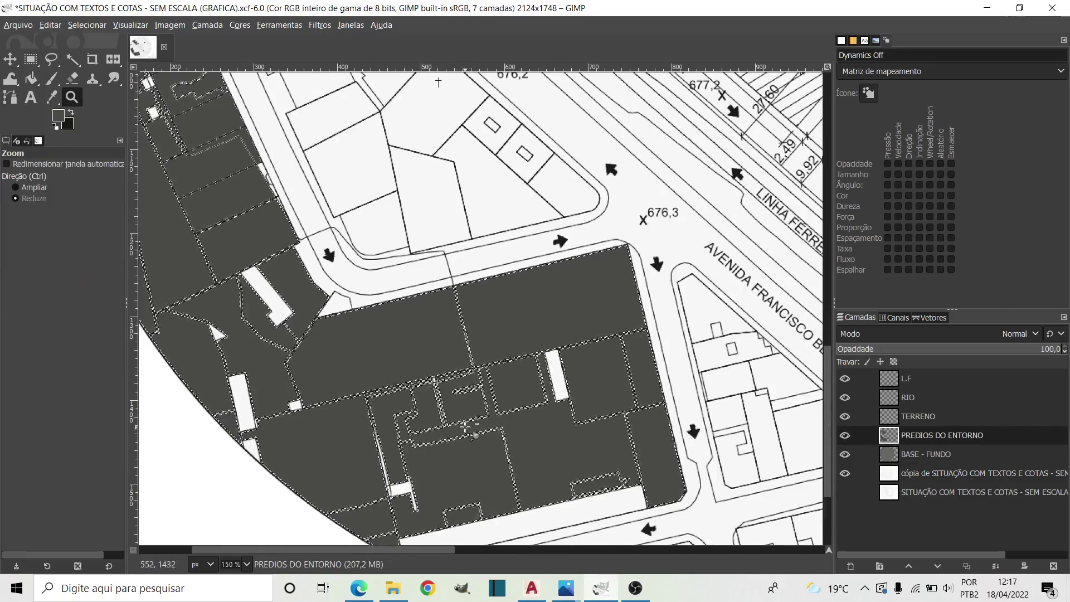
pyautogui.click(466, 427)
pyautogui.click(18, 25)
pyautogui.click(33, 151)
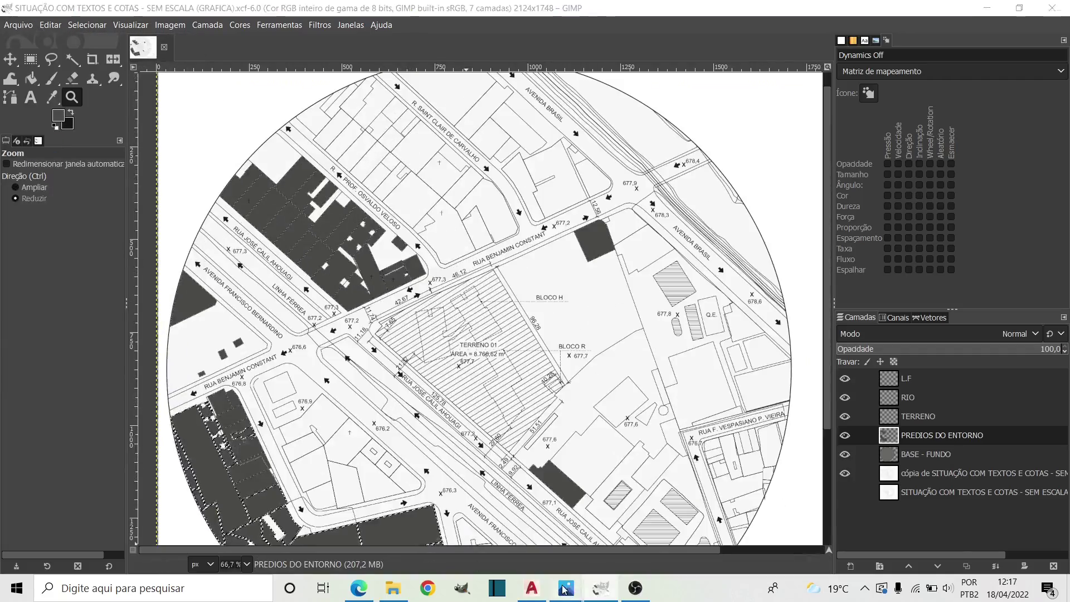
pyautogui.click(565, 588)
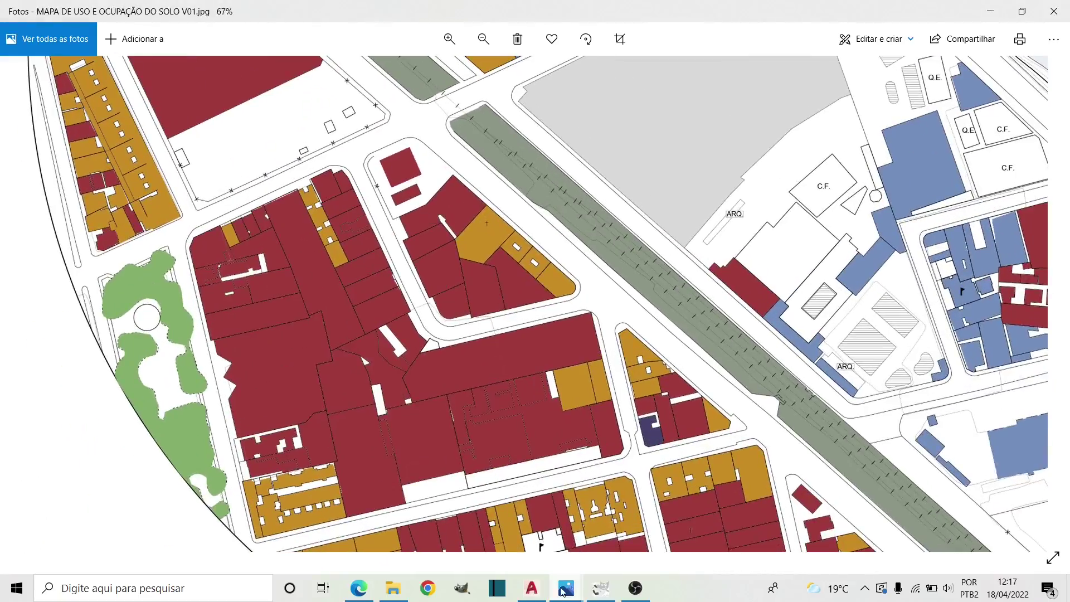
pyautogui.click(564, 589)
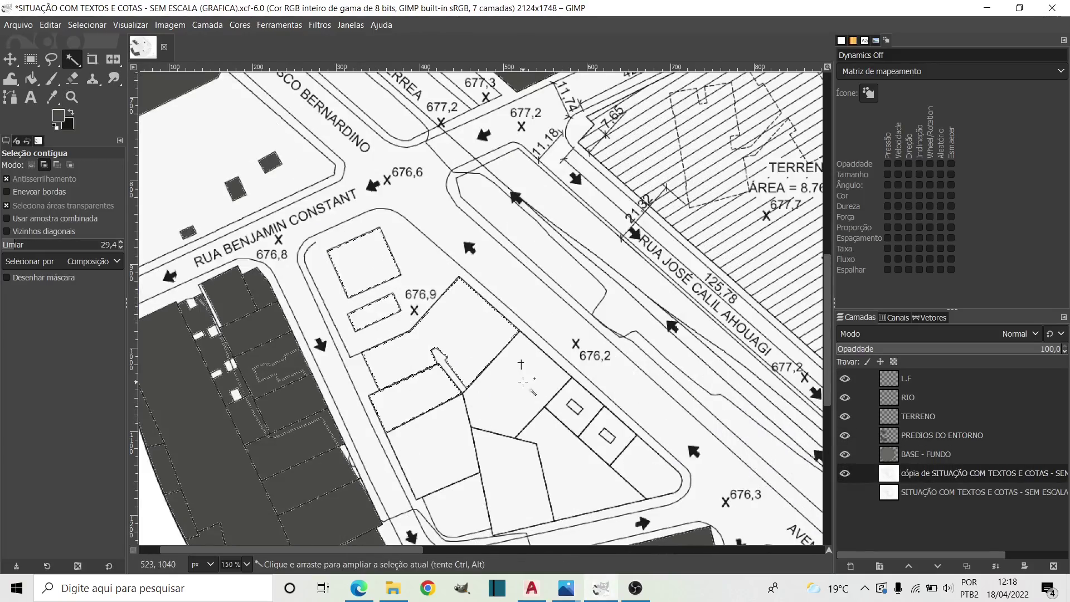
# - Activate PREDIOS DO ENTORNO and view the triangular block near spot height 676,2 at 100%
pyautogui.scroll(-5, 456, 267)
pyautogui.hscroll(3, 545, 341)
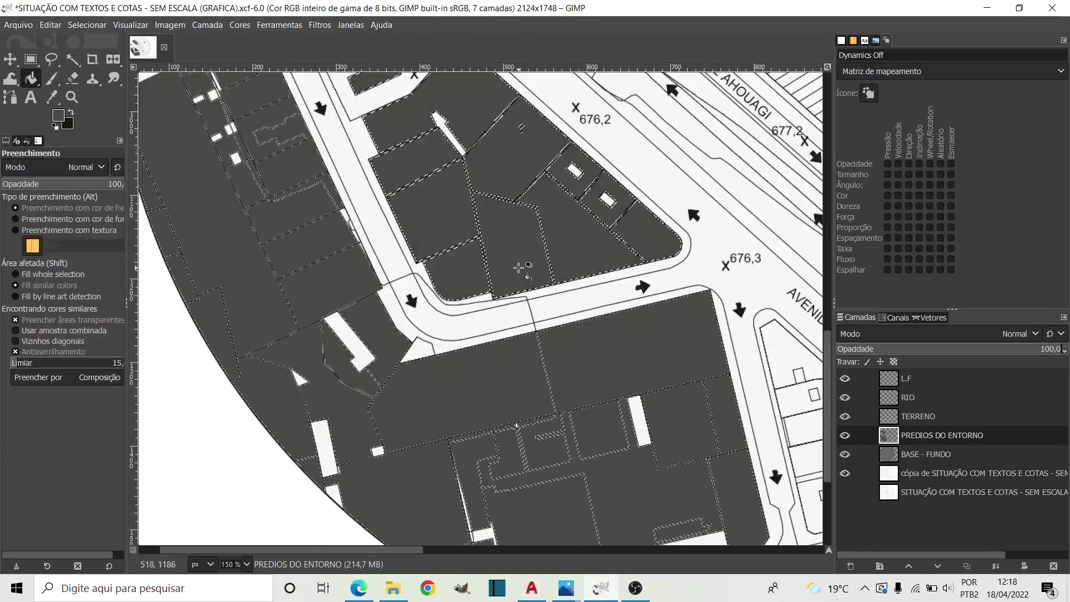
pyautogui.keyDown('ctrl'); pyautogui.scroll(1, 545, 341); pyautogui.keyUp('ctrl')
pyautogui.scroll(-5, 673, 454)
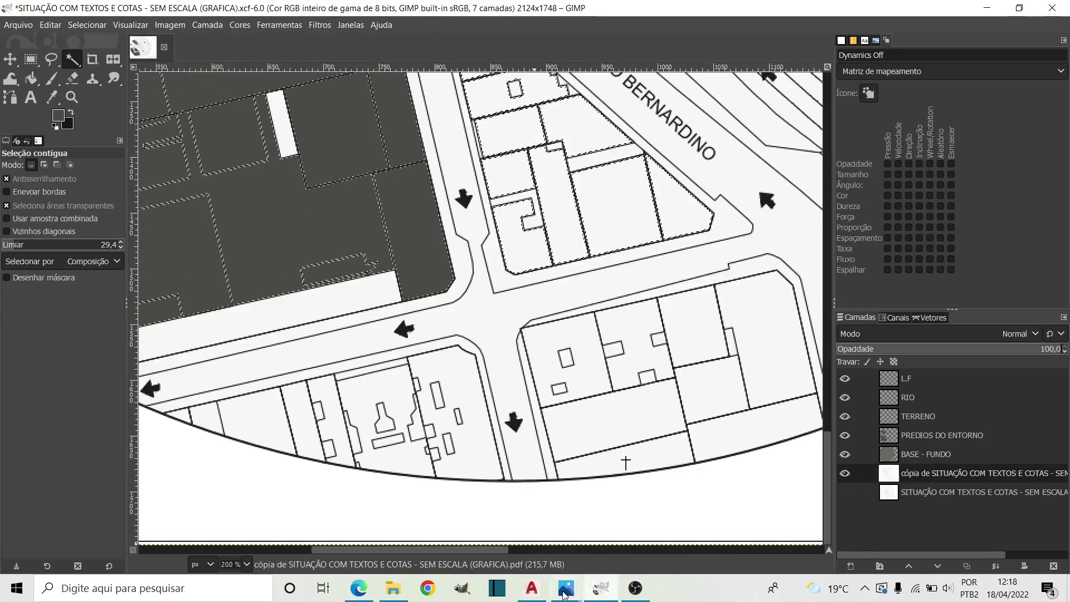
pyautogui.click(566, 589)
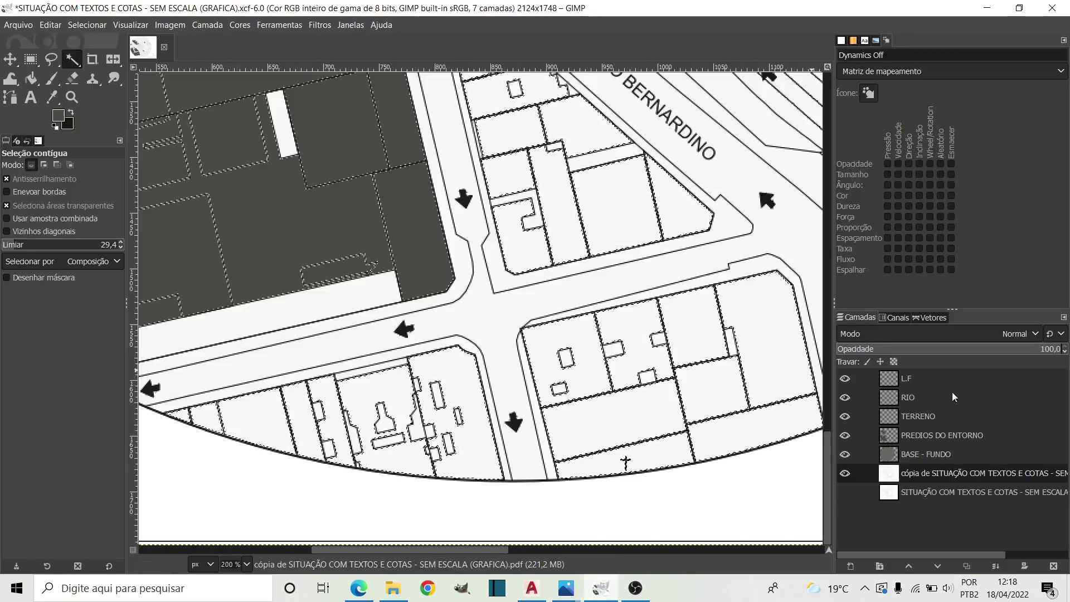
pyautogui.click(941, 435)
pyautogui.press('z')
pyautogui.hotkey('shift', 'ctrl', 'j')
pyautogui.press('1')
pyautogui.scroll(5, 623, 319)
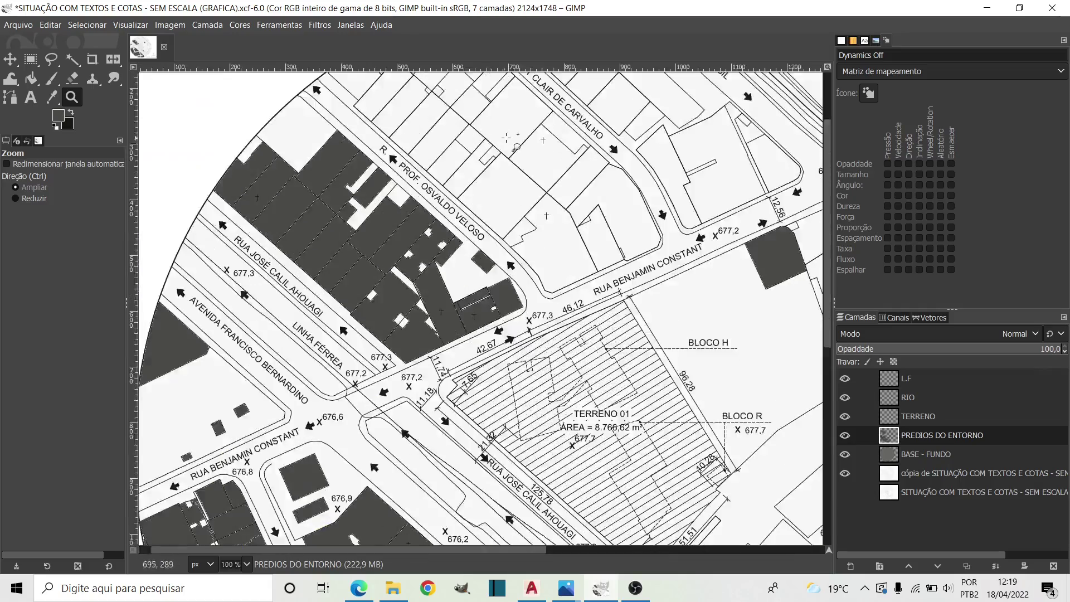
pyautogui.scroll(2, 623, 318)
# - Cross-check the block against the land-use map and situ testrf_page-0001.jpg, then Bucket Fill it
pyautogui.hotkey('alt', 'Tab')
pyautogui.hotkey('alt', 'Tab')
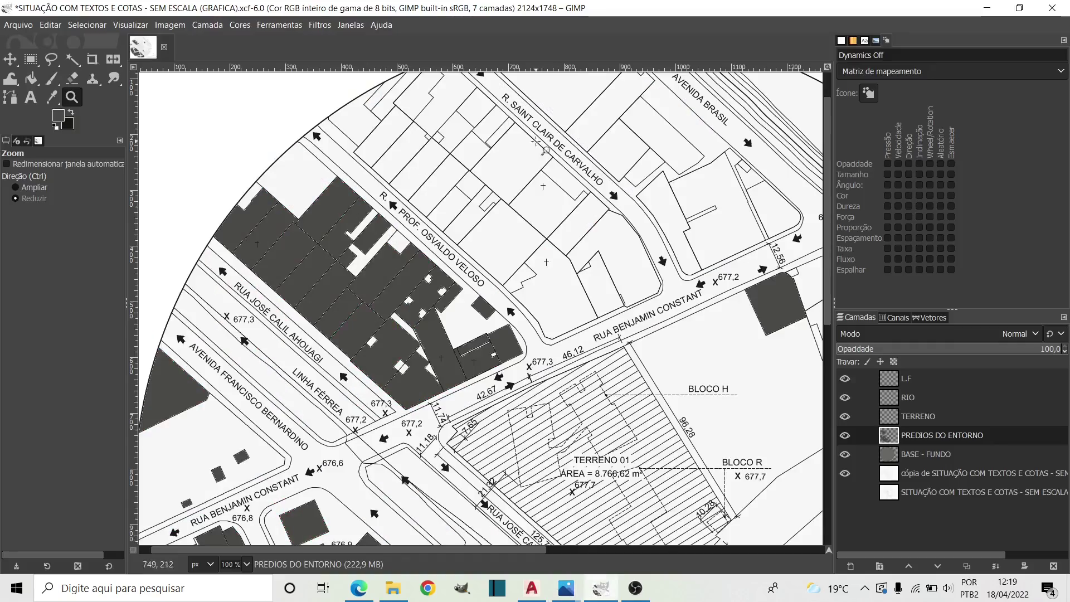
pyautogui.press('u')
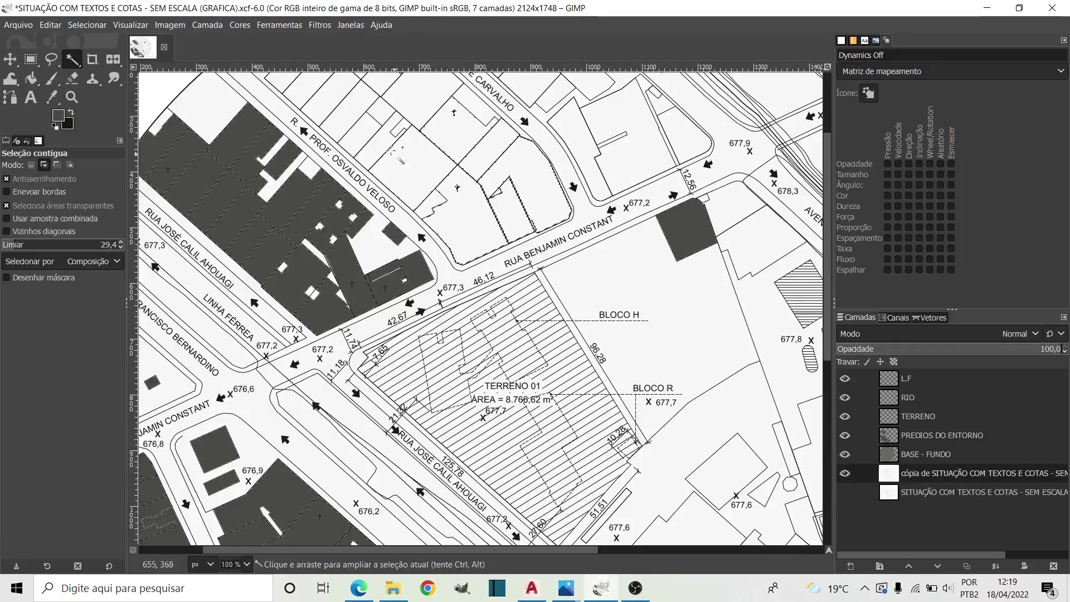
pyautogui.scroll(4, 375, 283)
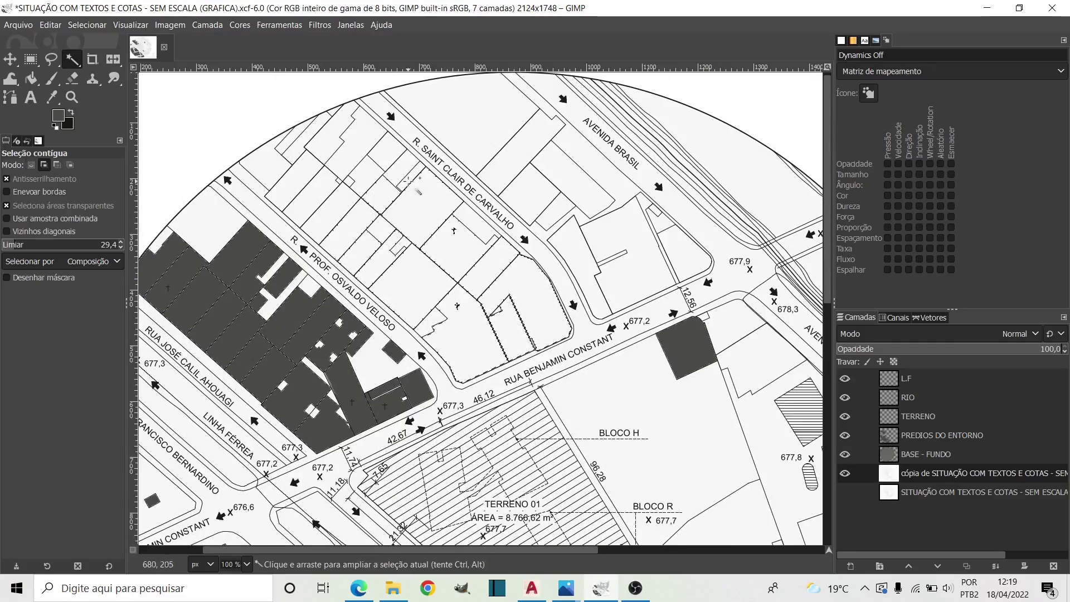
pyautogui.hotkey('alt', 'Tab')
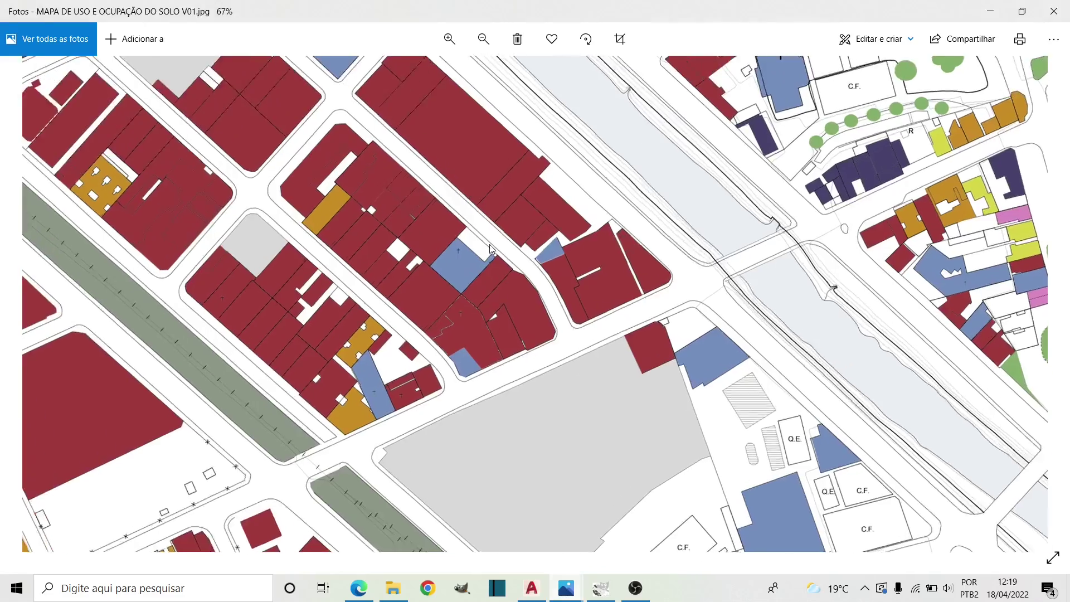
pyautogui.hotkey('alt', 'Tab')
pyautogui.moveTo(566, 587)
pyautogui.click(485, 510)
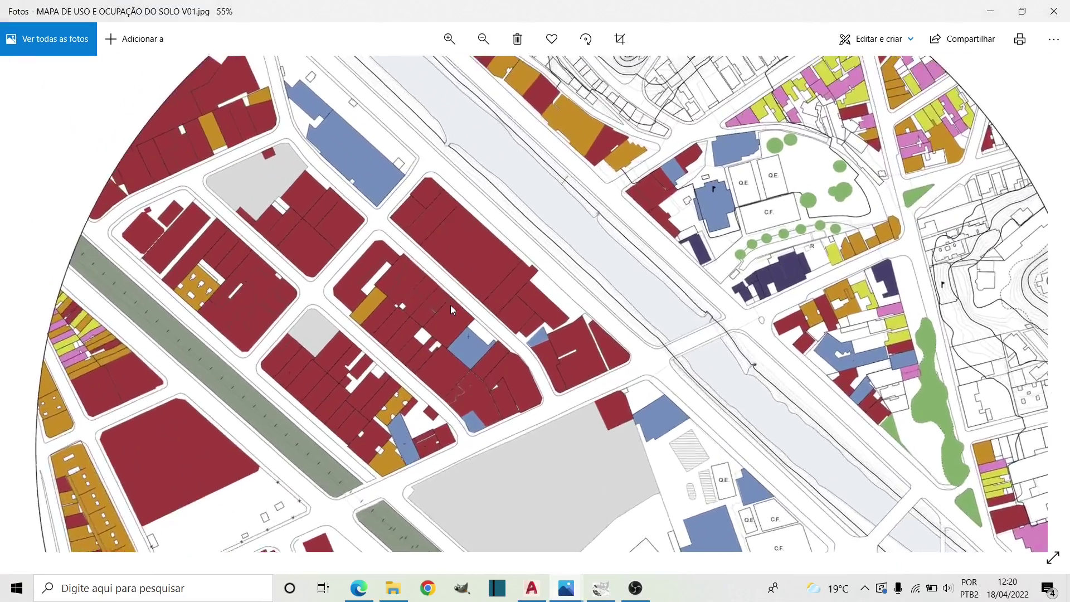
pyautogui.click(600, 588)
pyautogui.press('pageup')
pyautogui.hotkey('shift', 'b')
# - Check the land-use map and zoom in closely on the Osvaldo Veloso block
pyautogui.press('pageup')
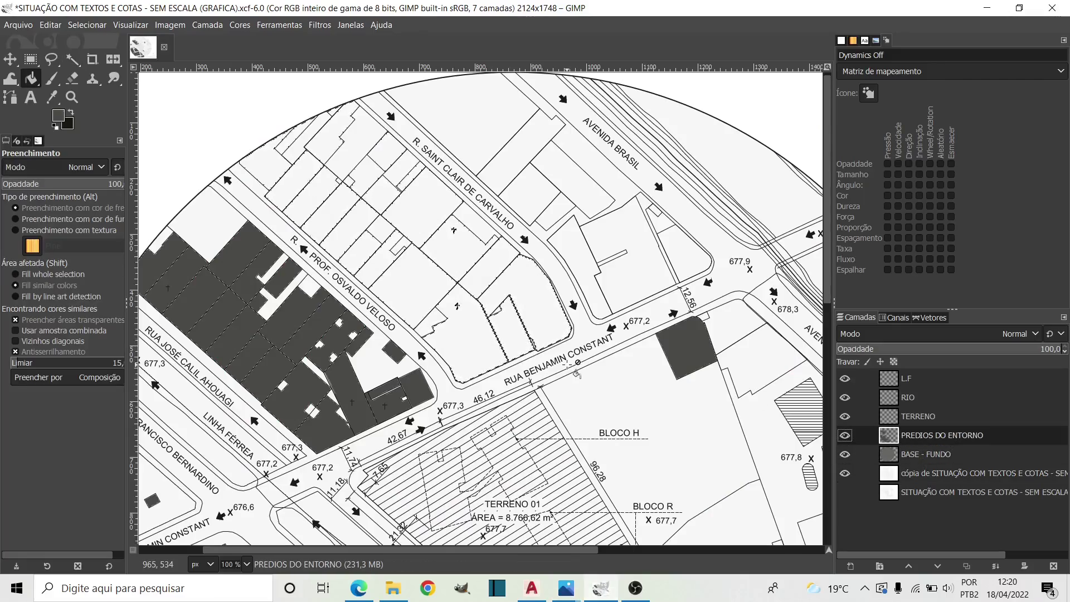
pyautogui.hotkey('alt', 'Tab')
pyautogui.click(601, 588)
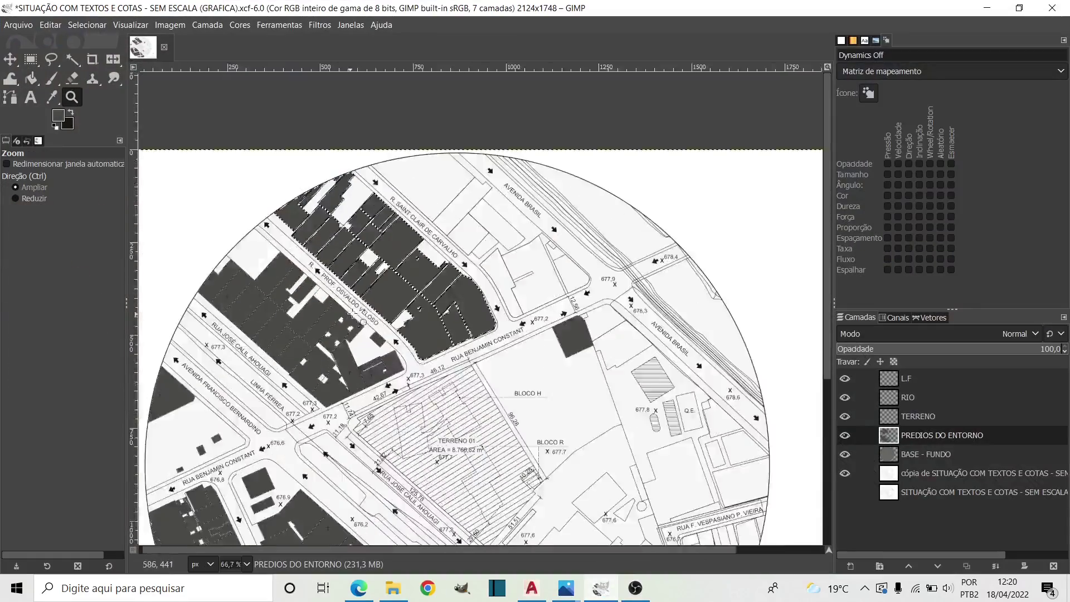
pyautogui.press('1')
pyautogui.hotkey('alt', 'Tab')
pyautogui.hotkey('alt', 'Tab')
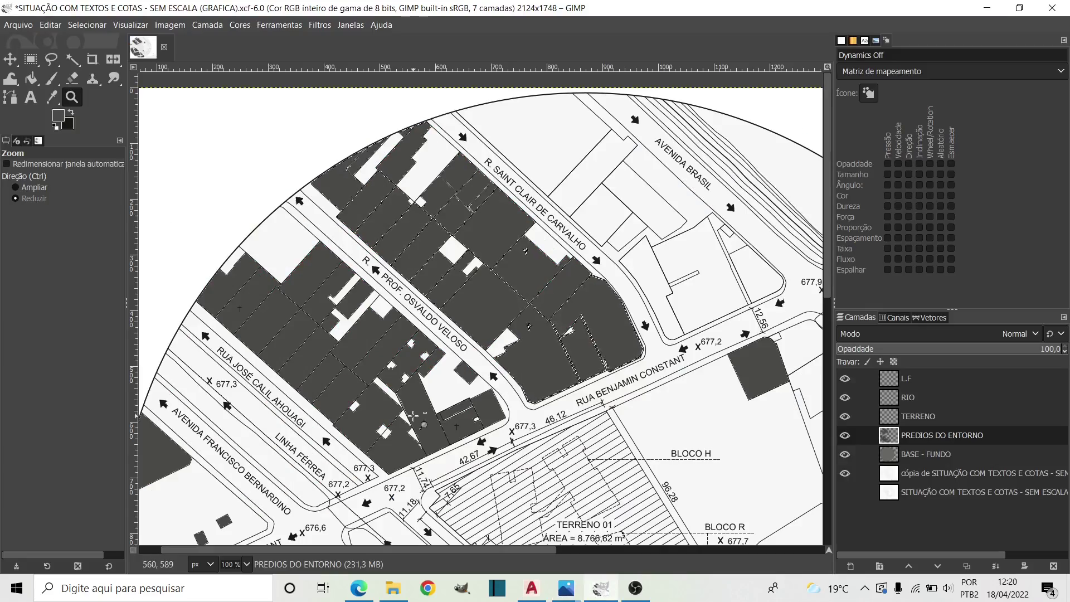
pyautogui.press('3')
pyautogui.press('pagedown')
pyautogui.press('pagedown')
# - Bucket-fill the buildings between R. Prof. Osvaldo Veloso and R. Saint Clair de Carvalho dark grey
pyautogui.press('u')
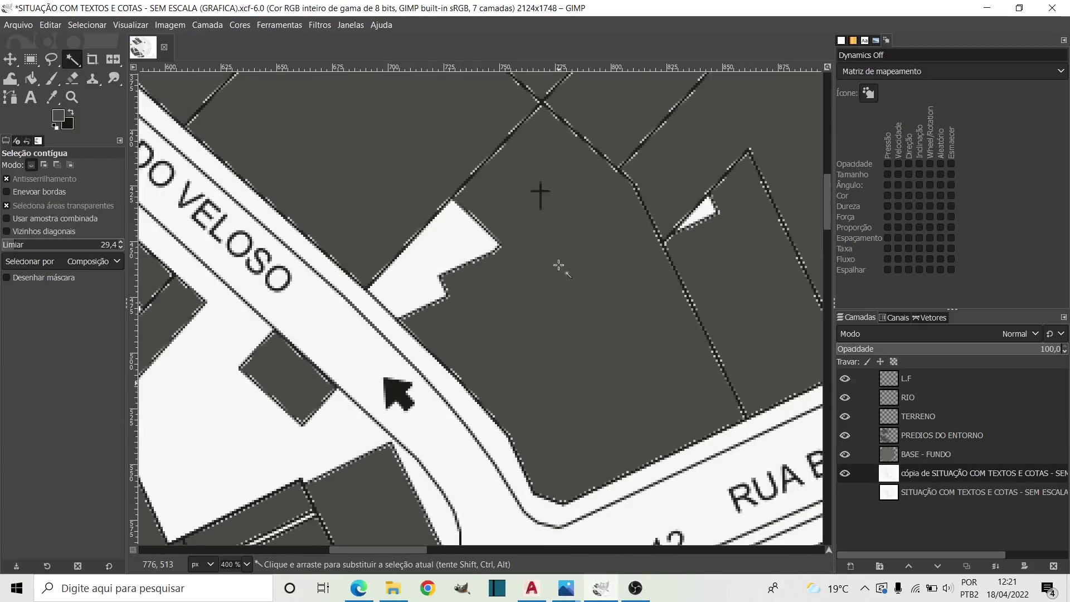
pyautogui.scroll(-5, 293, 340)
pyautogui.hscroll(-5, 494, 426)
pyautogui.scroll(5, 445, 334)
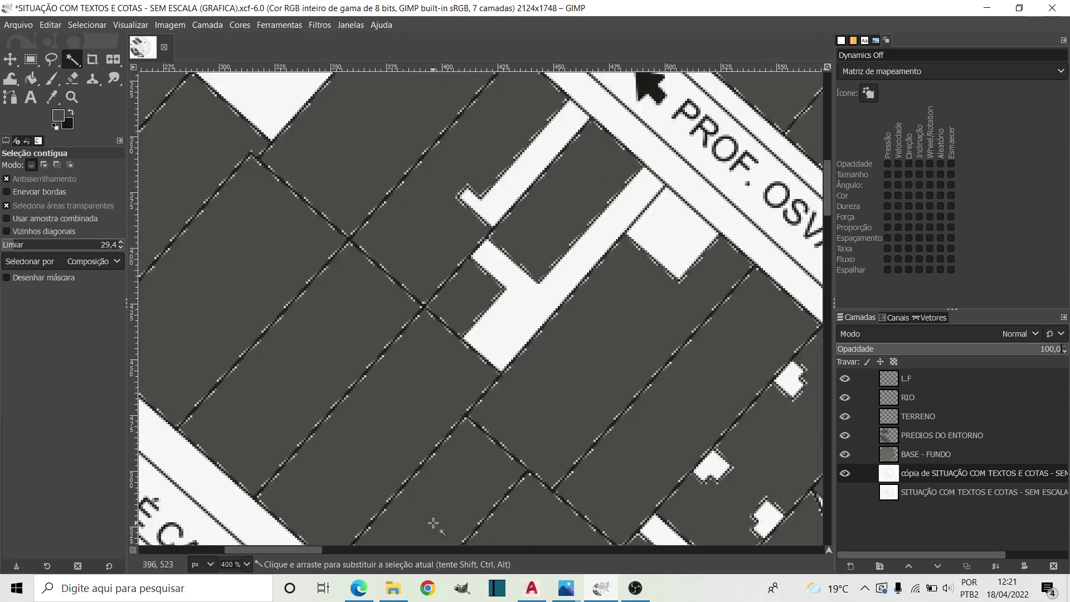
pyautogui.hscroll(-5, 394, 239)
pyautogui.press('pageup')
pyautogui.press('pageup')
pyautogui.hotkey('shift', 'b')
# - Zoom in and fill the thin outline gaps around the block dark grey
pyautogui.press('z')
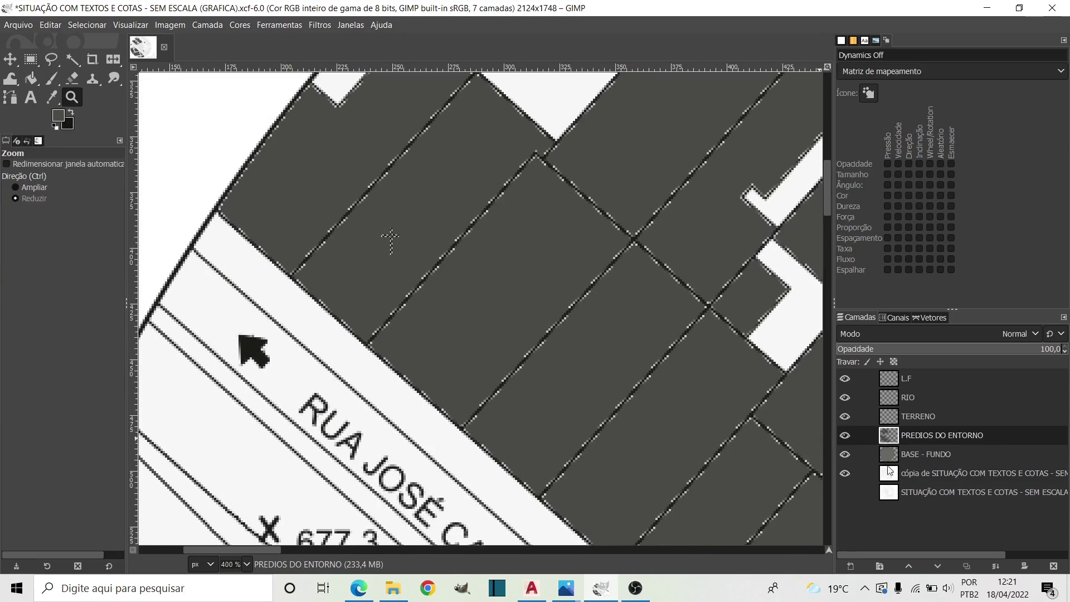
pyautogui.keyDown('ctrl'); pyautogui.scroll(-3, 488, 255); pyautogui.keyUp('ctrl')
pyautogui.keyDown('ctrl'); pyautogui.scroll(3, 468, 262); pyautogui.keyUp('ctrl')
pyautogui.keyDown('ctrl'); pyautogui.scroll(2, 452, 266); pyautogui.keyUp('ctrl')
pyautogui.keyDown('ctrl'); pyautogui.scroll(-1, 451, 266); pyautogui.keyUp('ctrl')
pyautogui.hotkey('shift', 'b')
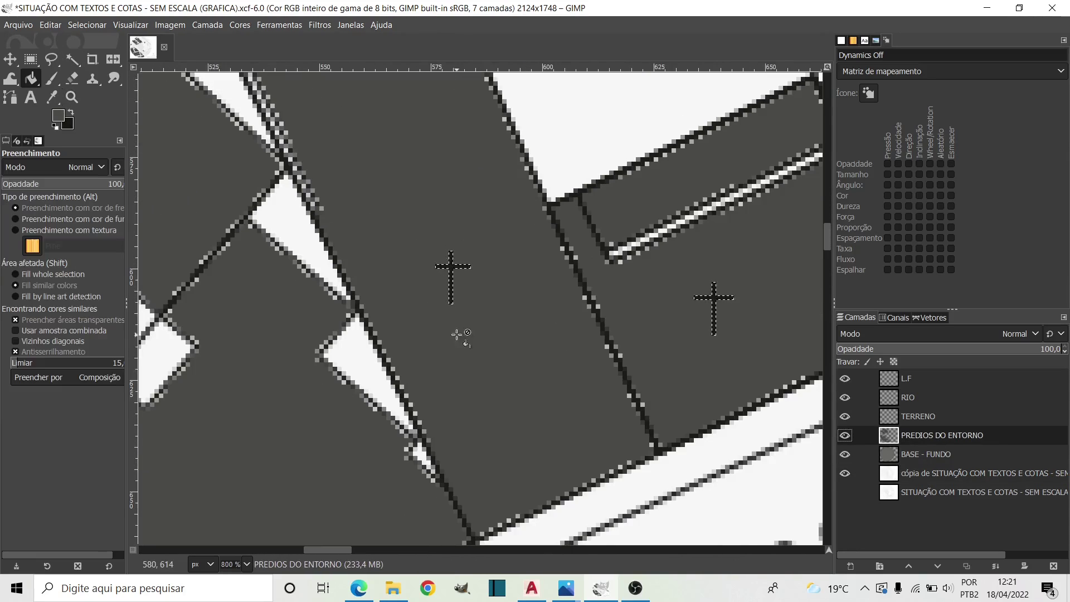
pyautogui.scroll(10, 714, 297)
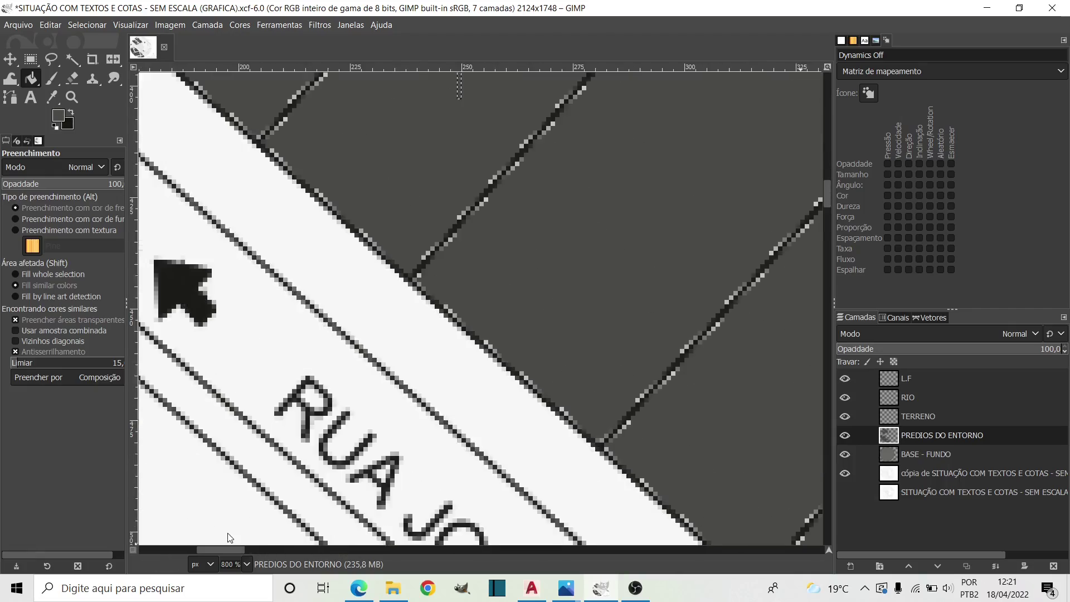
pyautogui.hscroll(3, 358, 549)
pyautogui.scroll(5, 425, 311)
# - Fill the remaining small gaps at high zoom, then return the view to 100%
pyautogui.press('z')
pyautogui.keyDown('ctrl'); pyautogui.scroll(-5, 425, 311); pyautogui.keyUp('ctrl')
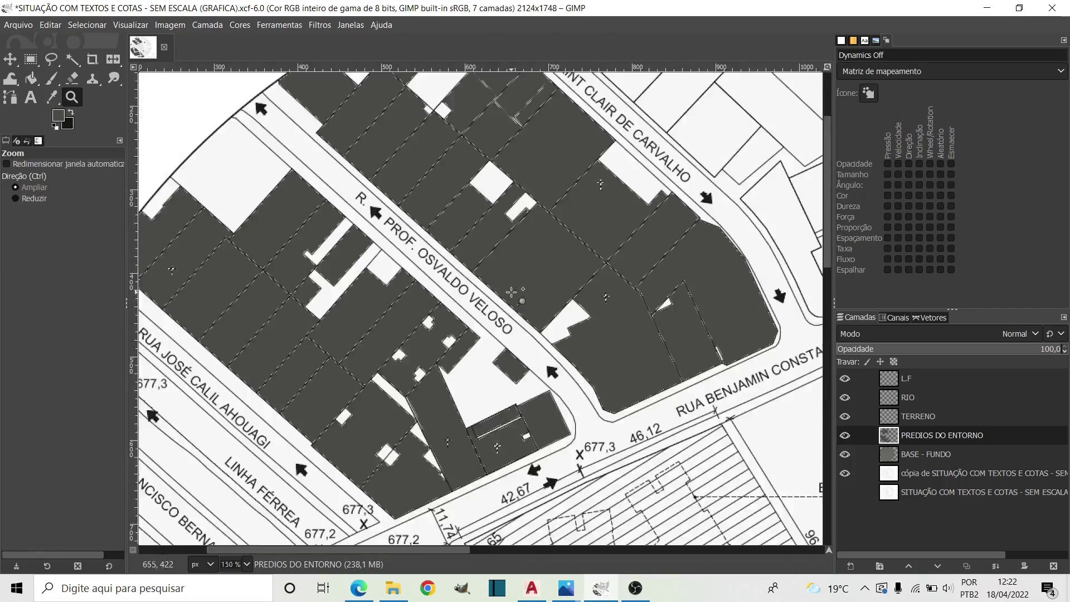
pyautogui.keyDown('ctrl'); pyautogui.scroll(-1, 439, 379); pyautogui.keyUp('ctrl')
pyautogui.keyDown('ctrl'); pyautogui.scroll(7, 440, 379); pyautogui.keyUp('ctrl')
pyautogui.hotkey('shift', 'b')
pyautogui.press('z')
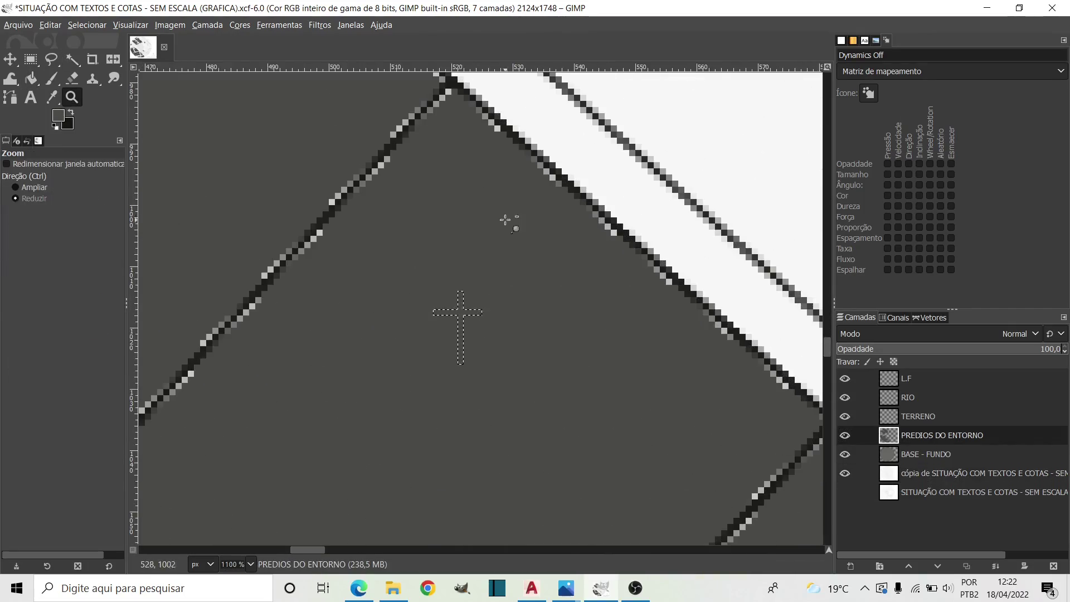
pyautogui.keyDown('ctrl'); pyautogui.scroll(-7, 497, 266); pyautogui.keyUp('ctrl')
pyautogui.keyDown('ctrl'); pyautogui.scroll(-3, 498, 266); pyautogui.keyUp('ctrl')
pyautogui.keyDown('ctrl'); pyautogui.scroll(4, 498, 266); pyautogui.keyUp('ctrl')
pyautogui.keyDown('ctrl'); pyautogui.scroll(-2, 498, 266); pyautogui.keyUp('ctrl')
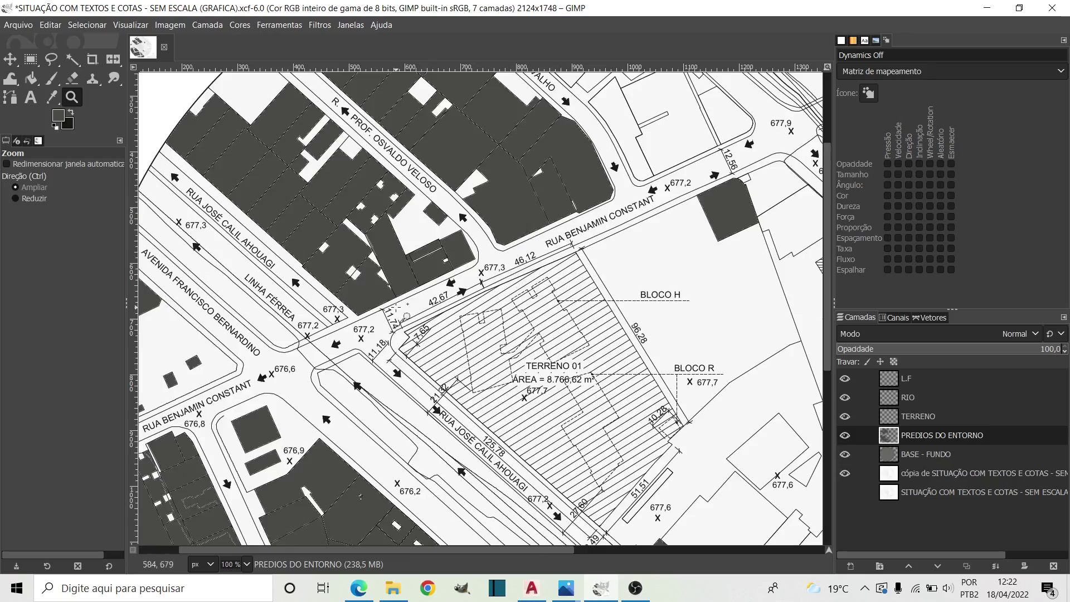
# - Pan the land-use reference map to the matching streets
pyautogui.hotkey('alt', 'Tab')
pyautogui.keyDown('ctrl'); pyautogui.scroll(-2, 576, 281); pyautogui.keyUp('ctrl')
pyautogui.moveTo(577, 281); pyautogui.dragTo(557, 211)
pyautogui.hotkey('alt', 'Tab')
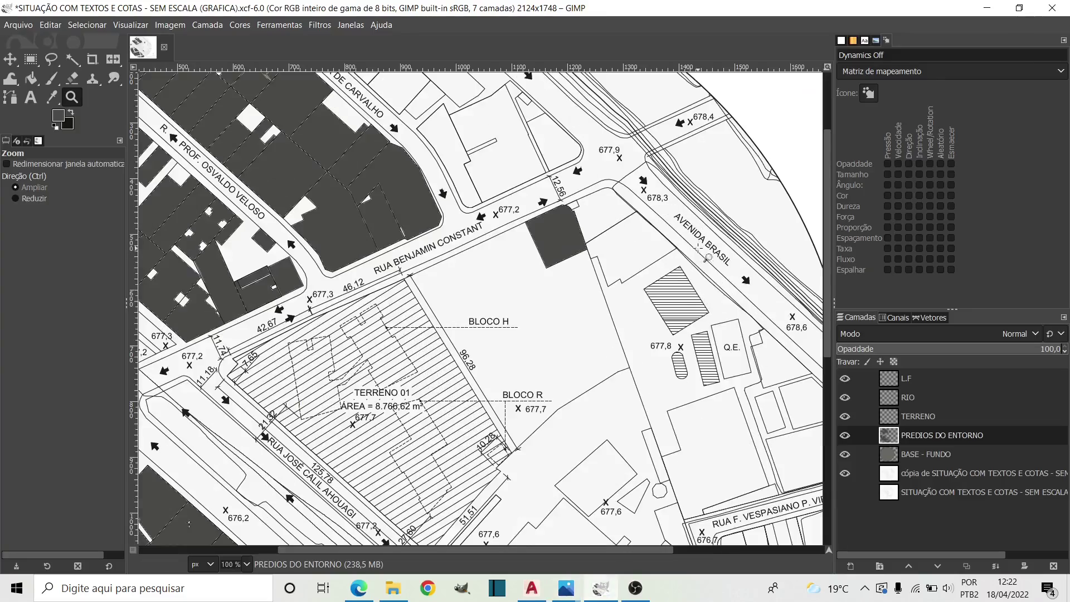
pyautogui.scroll(-5, 613, 335)
# - Compare against the land-use reference map, then zoom in around Q.E
pyautogui.hotkey('alt', 'Tab')
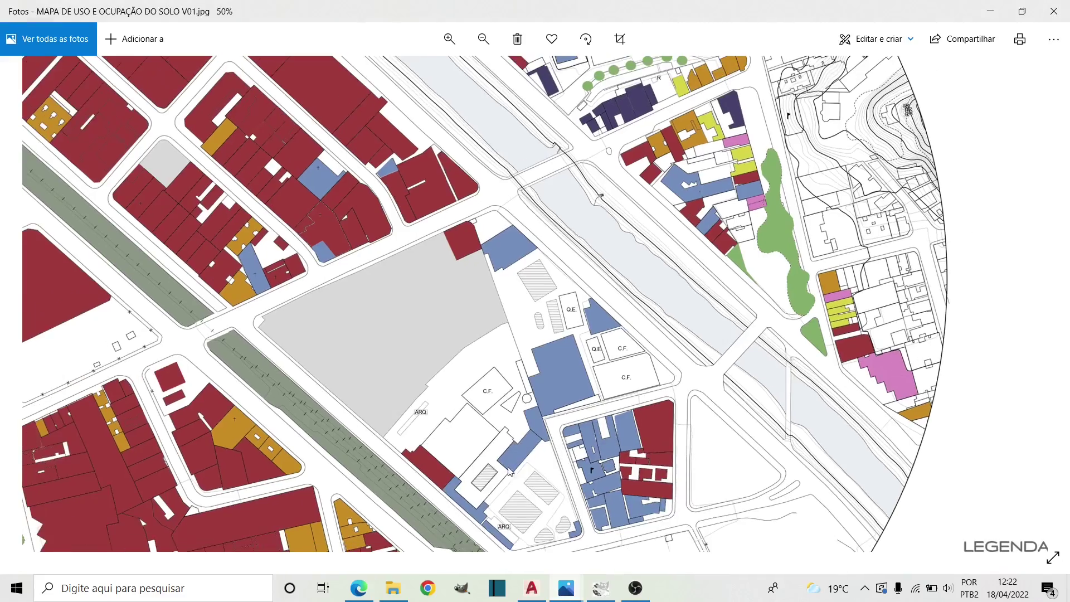
pyautogui.hotkey('alt', 'Tab')
pyautogui.scroll(-4, 717, 429)
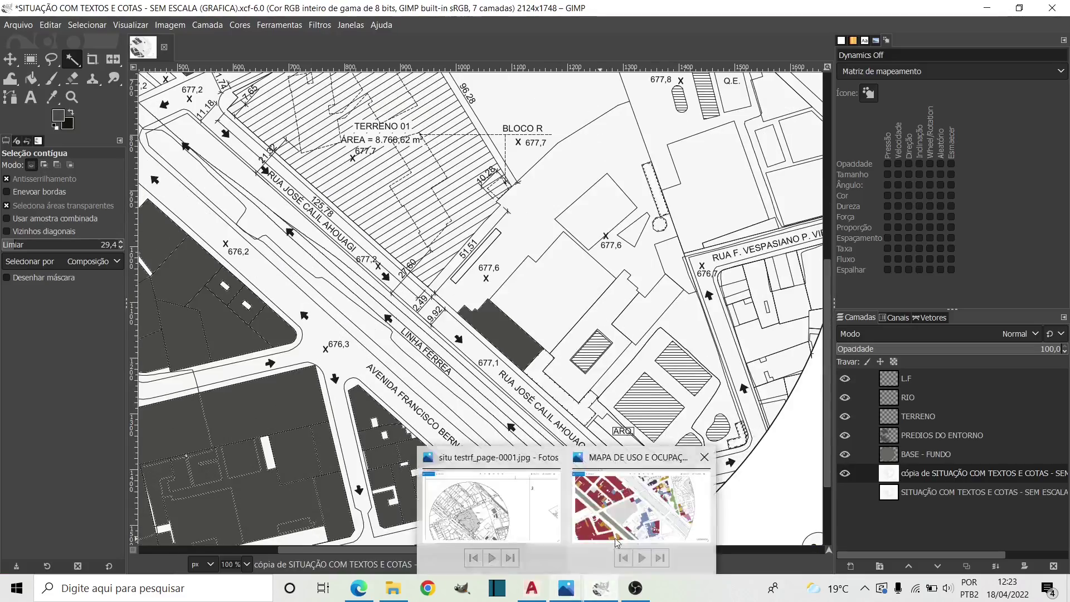
pyautogui.scroll(4, 685, 382)
pyautogui.scroll(4, 685, 382)
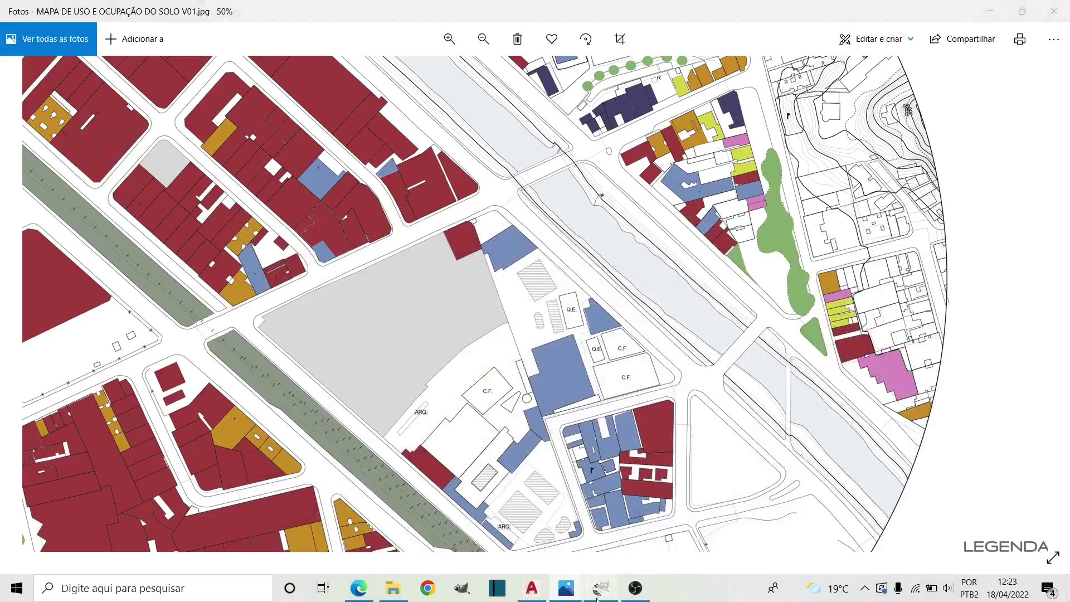
pyautogui.press('z')
pyautogui.click(771, 334)
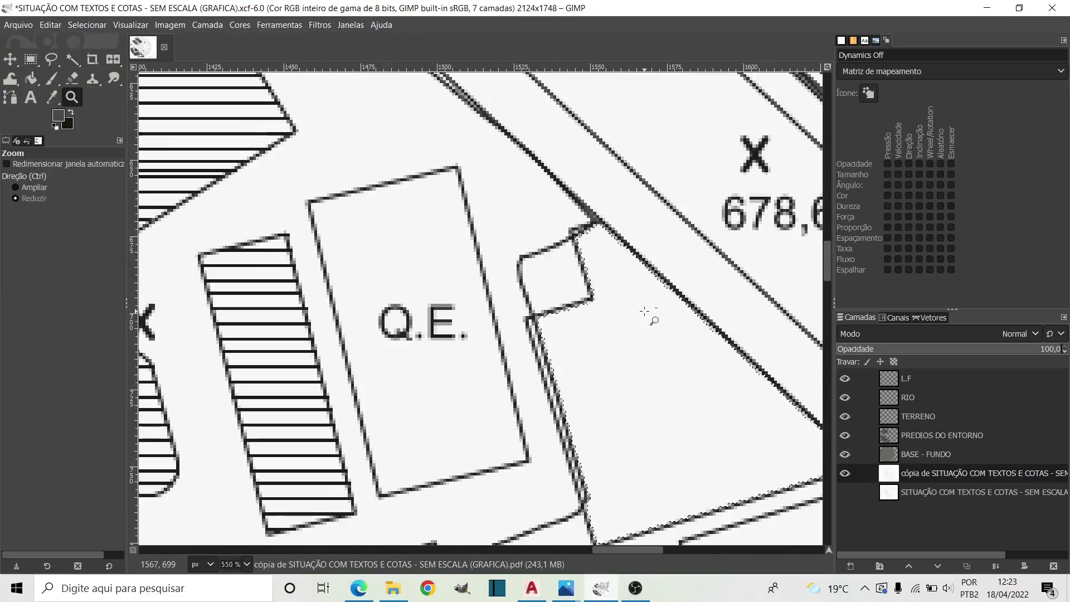
# - Bucket-fill the selected buildings near Q.E. dark grey and save the plan
pyautogui.hotkey('shift', 'b')
pyautogui.keyDown('ctrl'); pyautogui.scroll(-2, 454, 263); pyautogui.keyUp('ctrl')
pyautogui.click(454, 263)
pyautogui.scroll(-2, 454, 263)
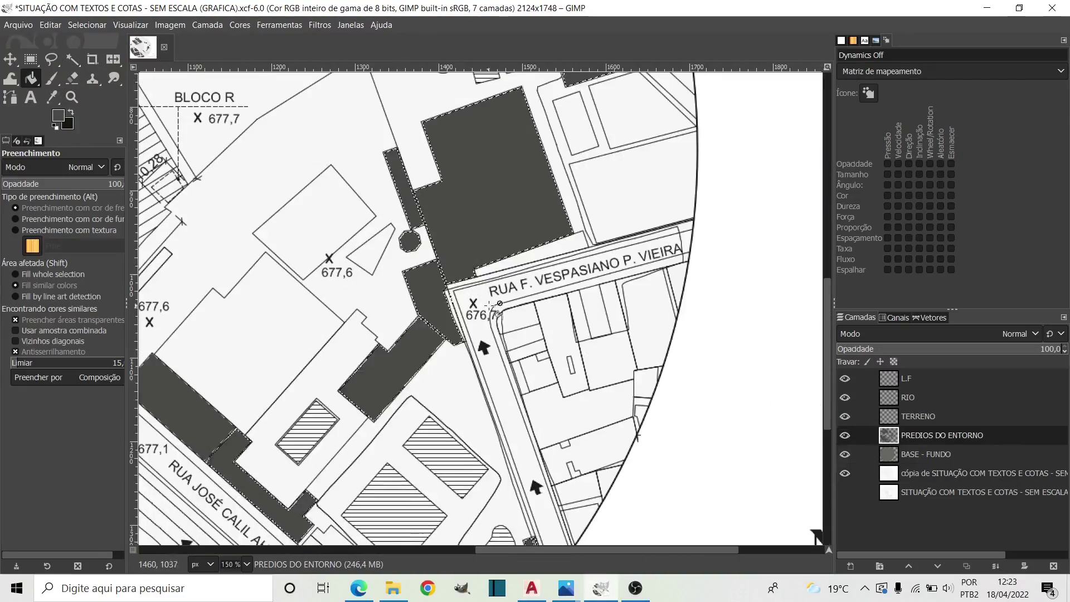
pyautogui.click(947, 473)
pyautogui.hotkey('ctrl', 's')
# - Zoom to the blocks near Avenida Brasil and fill the lot there dark grey
pyautogui.press('z')
pyautogui.keyDown('ctrl'); pyautogui.scroll(-3, 509, 275); pyautogui.keyUp('ctrl')
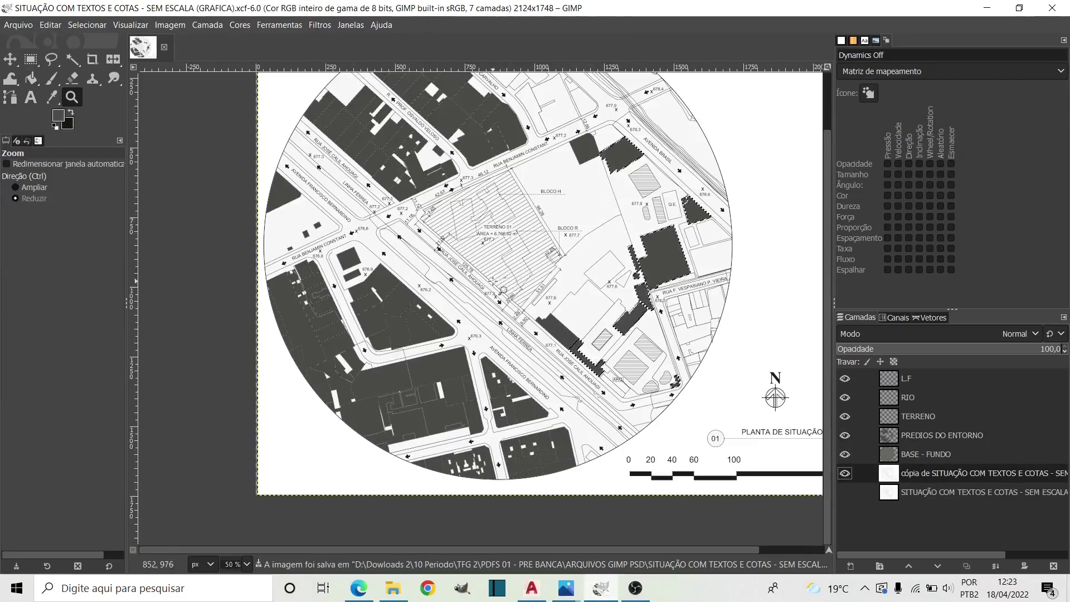
pyautogui.click(492, 280)
pyautogui.doubleClick(435, 211)
pyautogui.click(947, 435)
pyautogui.hotkey('shift', 'b')
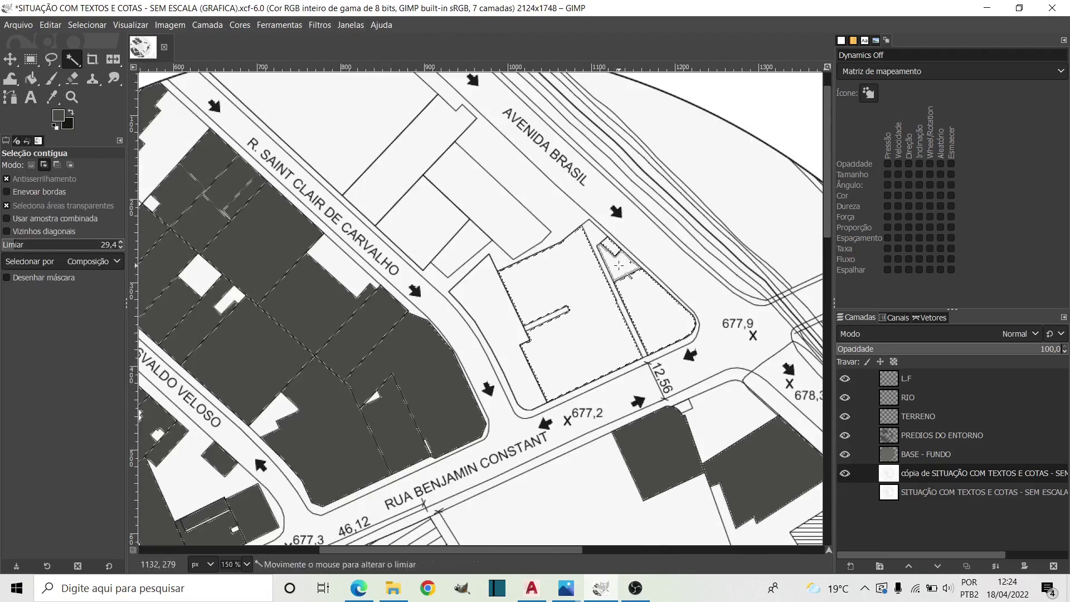
pyautogui.scroll(2, 609, 348)
pyautogui.click(609, 348)
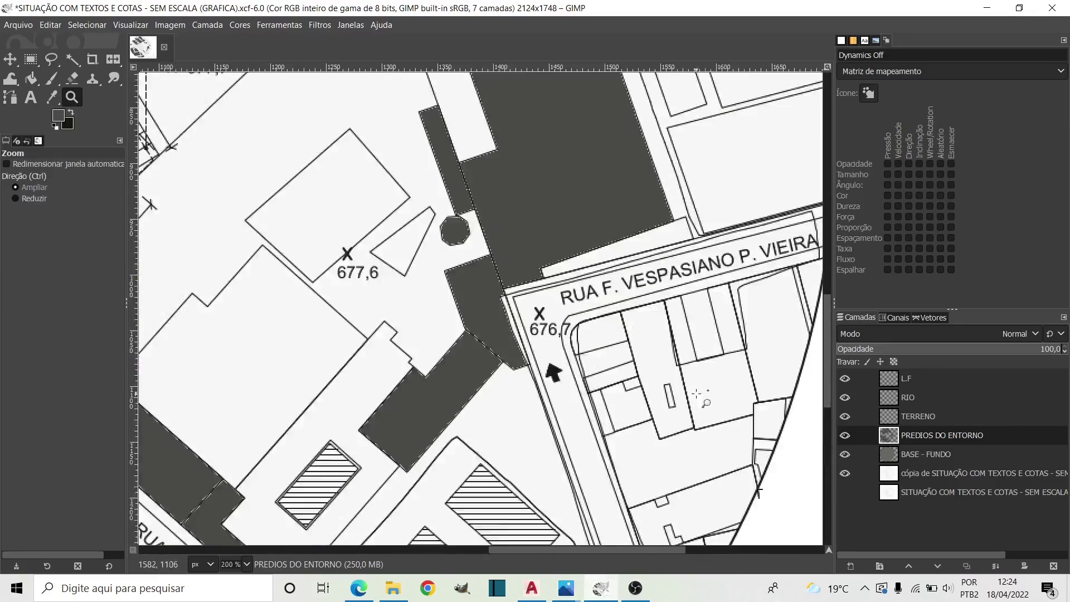
# - Fill the white buildings by Rua F. Vespasiano P. Vieira dark grey on PREDIOS DO ENTORNO
pyautogui.click(947, 473)
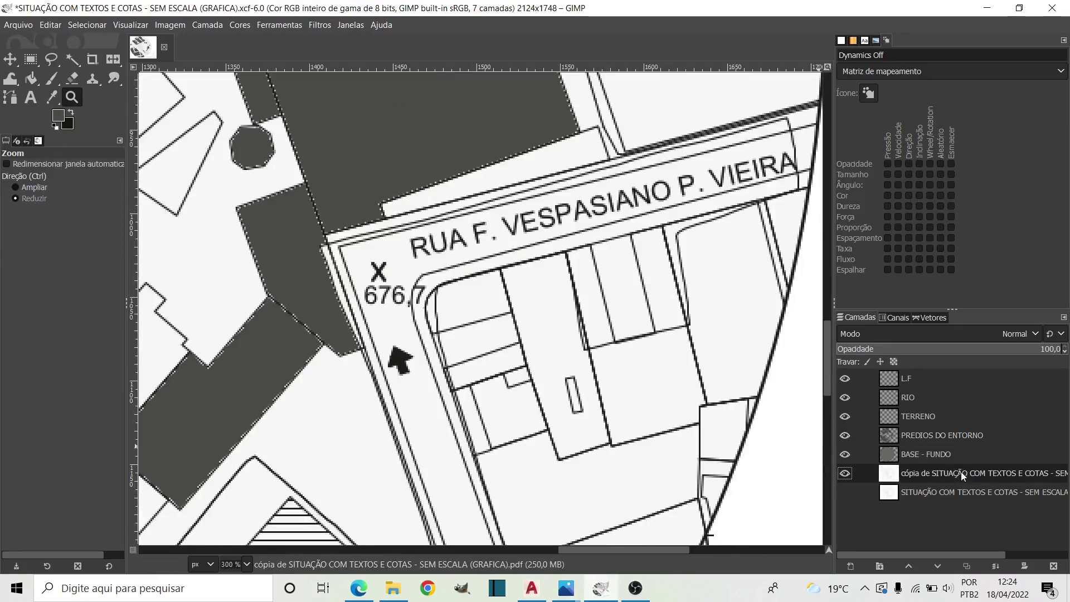
pyautogui.press('u')
pyautogui.scroll(-5, 457, 370)
pyautogui.click(575, 340)
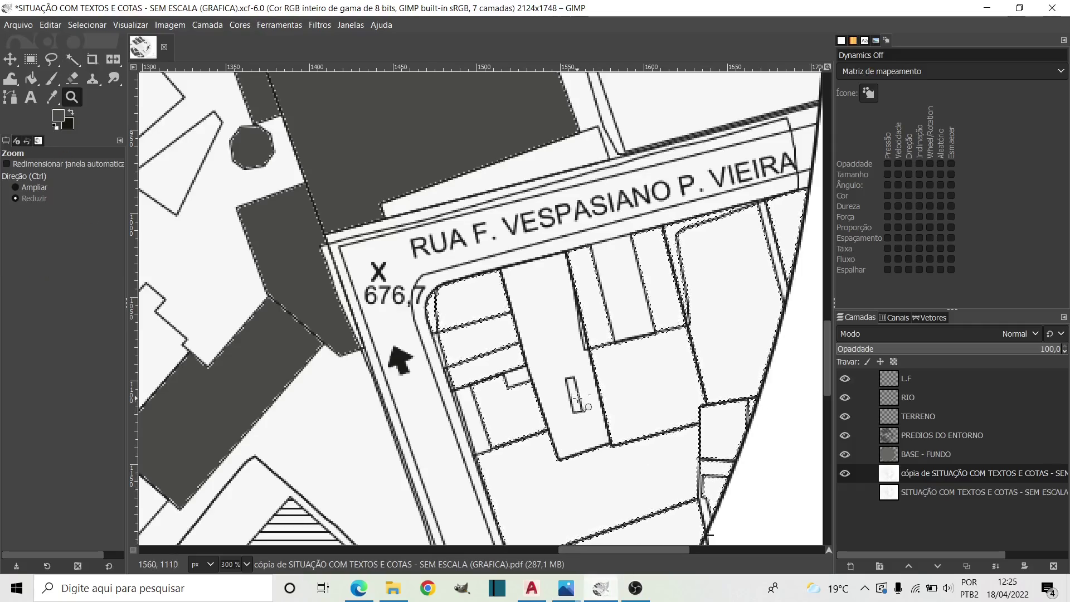
pyautogui.click(921, 439)
pyautogui.hotkey('shift', 'b')
pyautogui.hotkey('ctrl', ',')
# - Select another white building and lower PREDIOS DO ENTORNO opacity to about 84%
pyautogui.press('u')
pyautogui.click(554, 362)
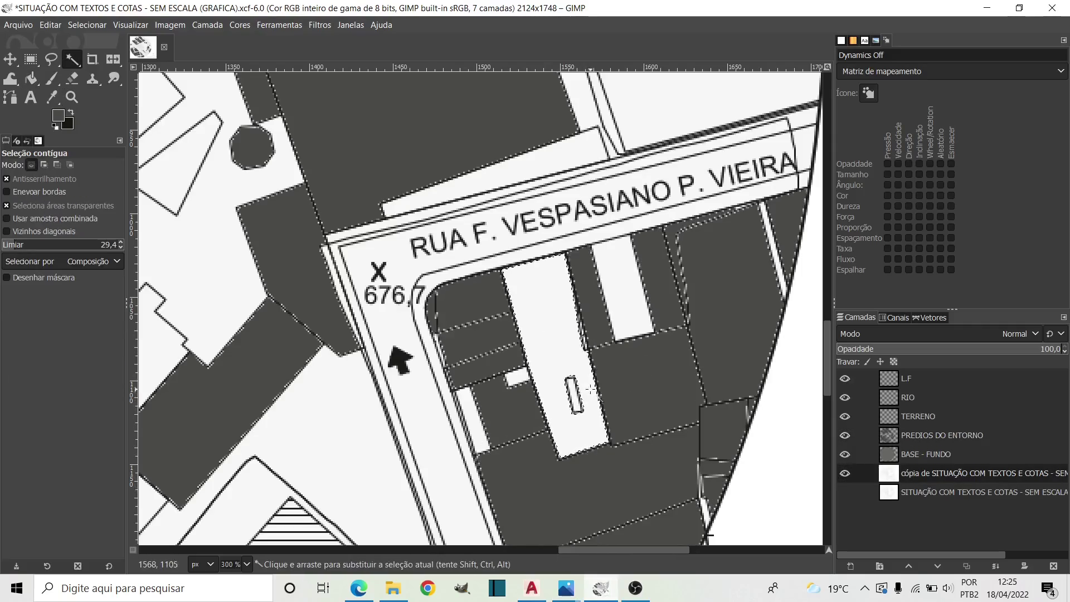
pyautogui.press('z')
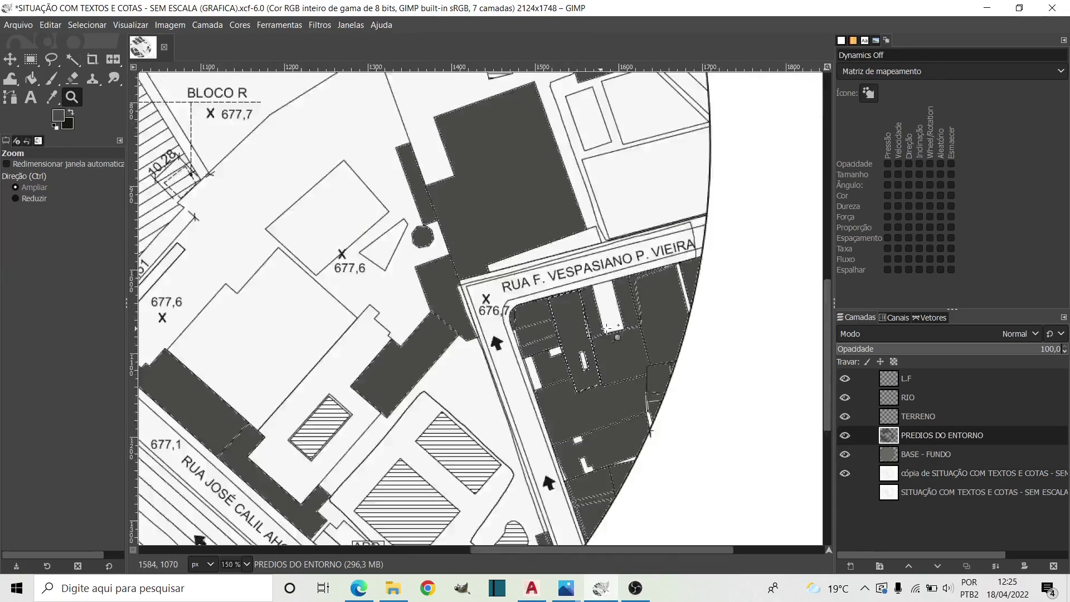
pyautogui.scroll(-5, 553, 362)
pyautogui.click(1022, 351)
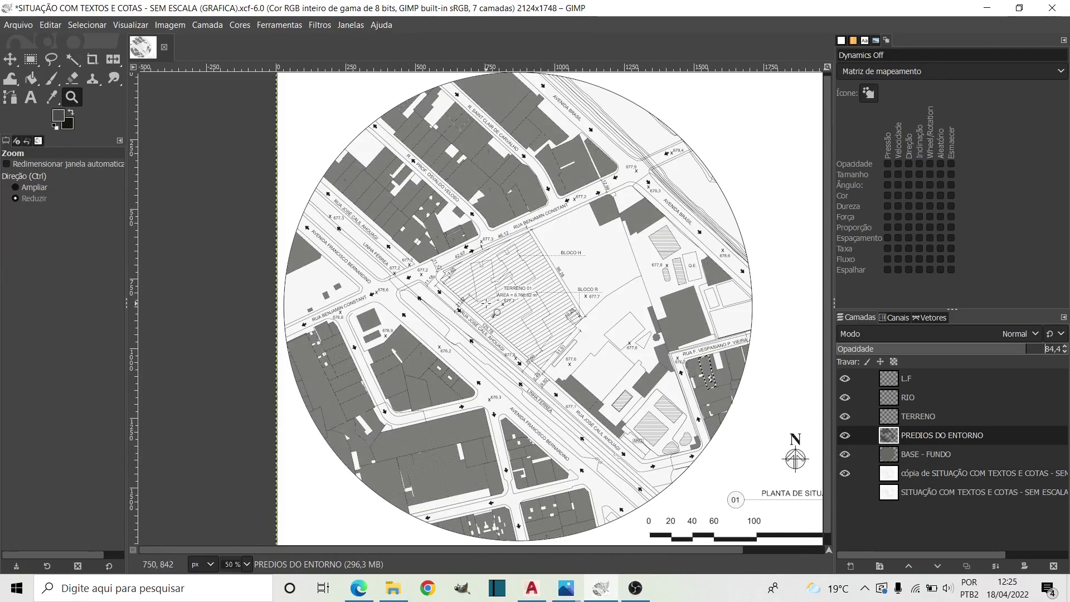
# - Make TERRENO the active layer and save the site plan
pyautogui.click(918, 416)
pyautogui.click(19, 25)
pyautogui.click(22, 149)
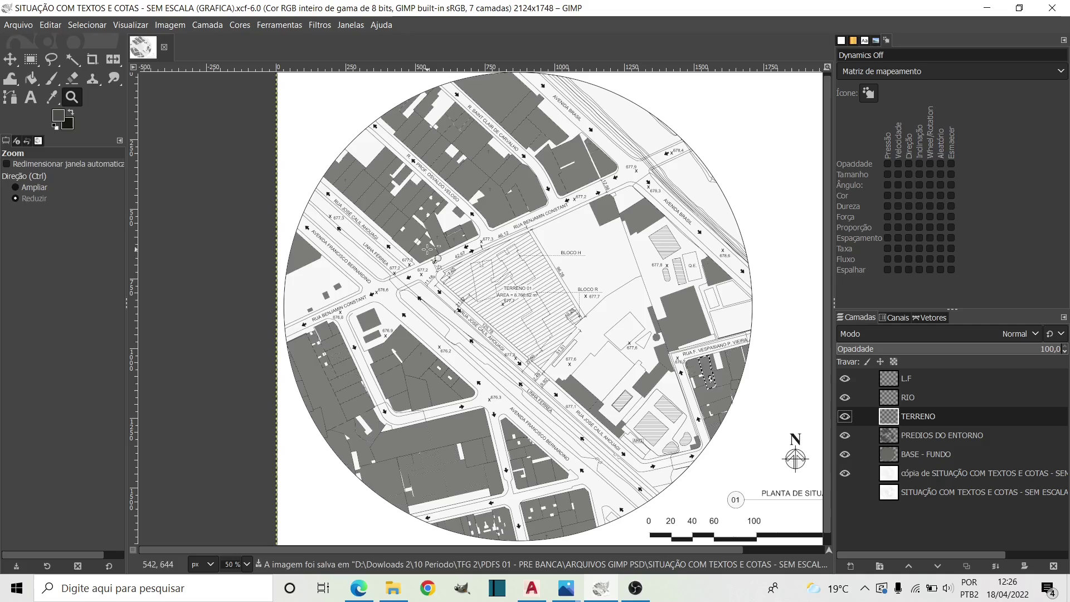
# - Lower BASE - FUNDO opacity to 29, zoom out, and save again
pyautogui.click(925, 454)
pyautogui.moveTo(924, 349); pyautogui.dragTo(901, 348)
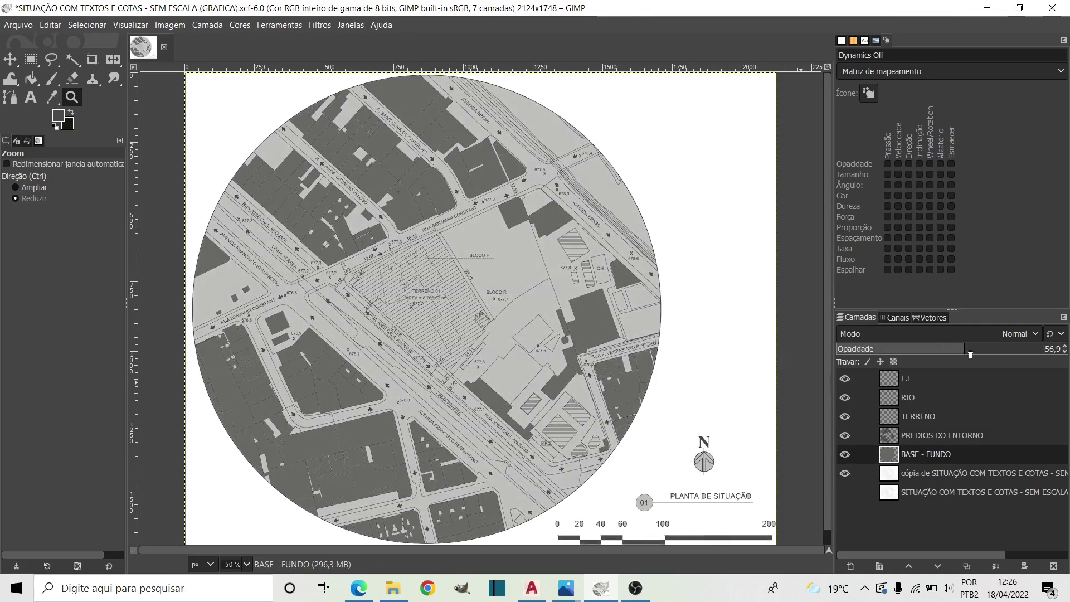
pyautogui.click(559, 75)
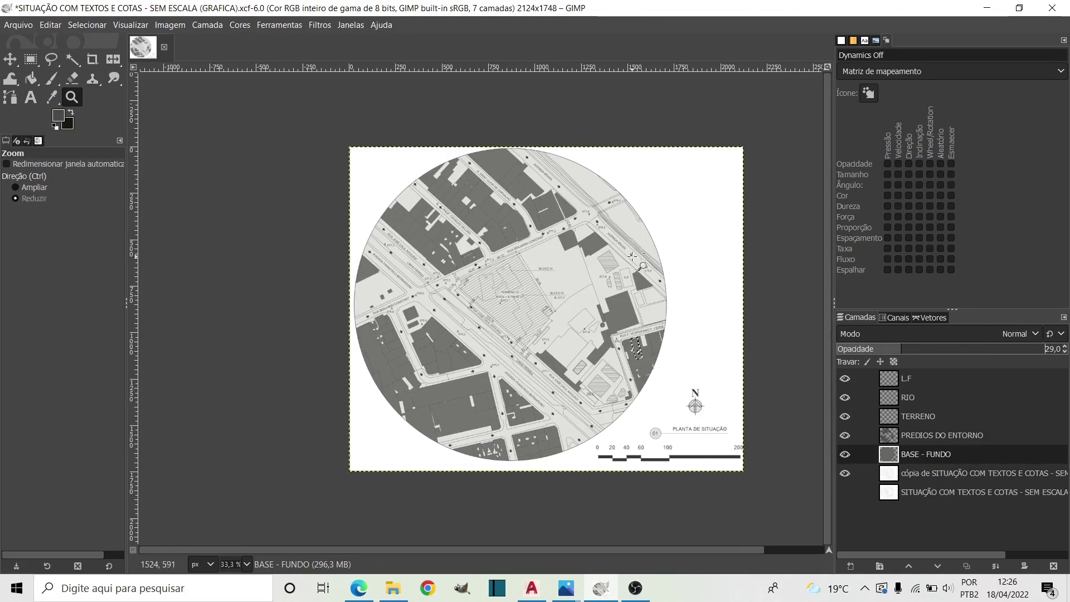
pyautogui.click(19, 24)
pyautogui.click(43, 146)
# - Browse the Open dialog through 10 Periodo into the TFG 2 folder
pyautogui.hotkey('ctrl', 'o')
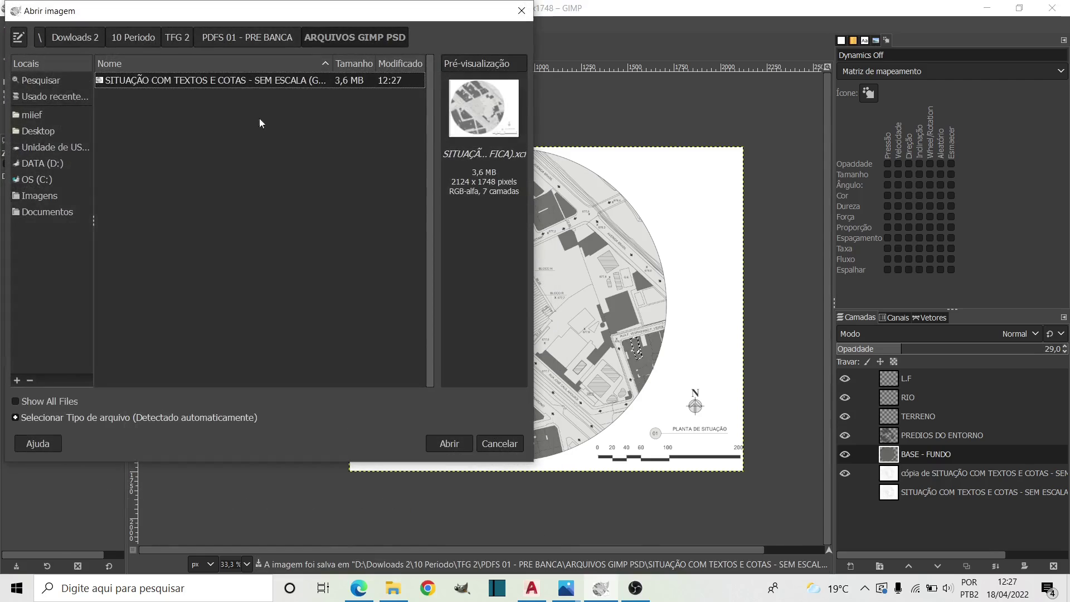
pyautogui.click(75, 37)
pyautogui.click(132, 37)
pyautogui.doubleClick(134, 161)
pyautogui.click(132, 37)
pyautogui.doubleClick(134, 176)
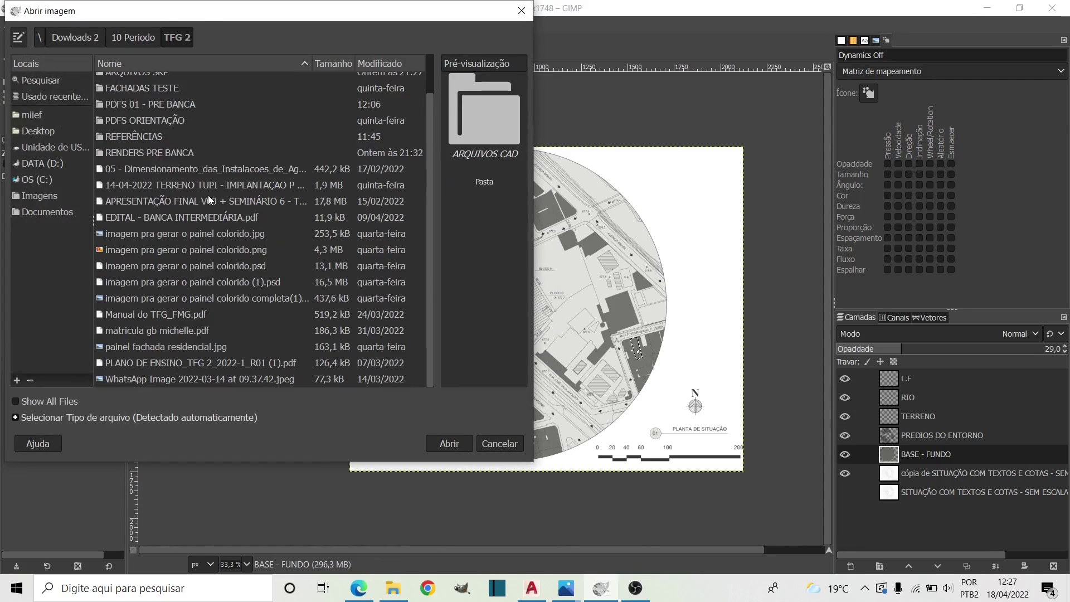
pyautogui.click(148, 249)
pyautogui.press('Return')
pyautogui.click(142, 48)
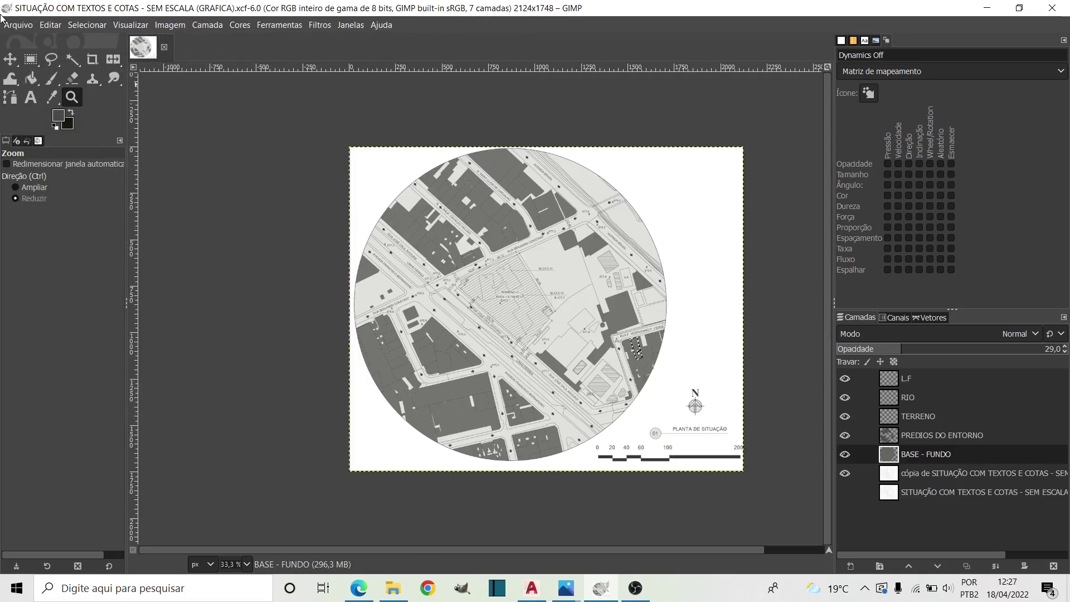
# - Open painel fachada residencial.jpg, accept the colour-profile prompt, and return to the site plan
pyautogui.hotkey('ctrl', 'o')
pyautogui.click(177, 37)
pyautogui.scroll(-2, 178, 352)
pyautogui.click(177, 346)
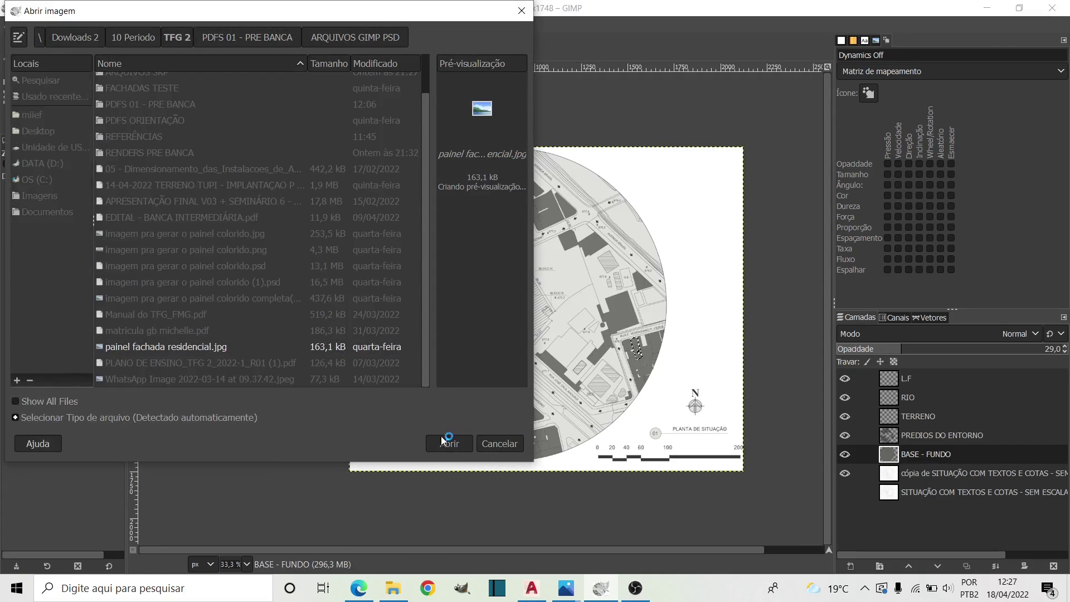
pyautogui.click(444, 443)
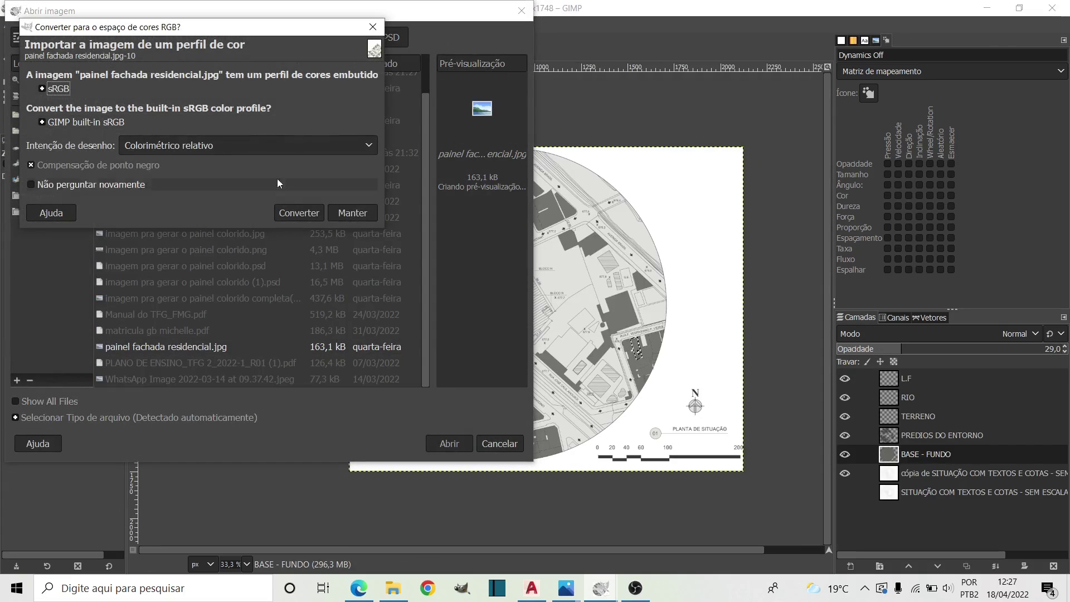
pyautogui.click(298, 212)
pyautogui.click(71, 97)
pyautogui.click(142, 47)
# - Zoom in on the TERRENO hatch near 10,28 and set up a hard-edged pencil
pyautogui.click(918, 416)
pyautogui.click(526, 301)
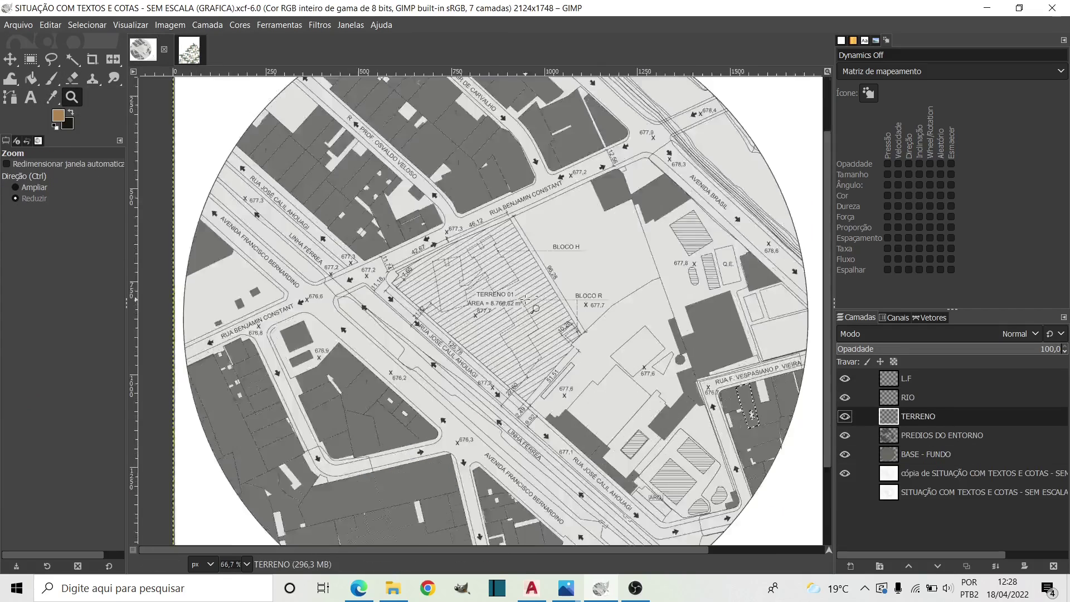
pyautogui.click(752, 429)
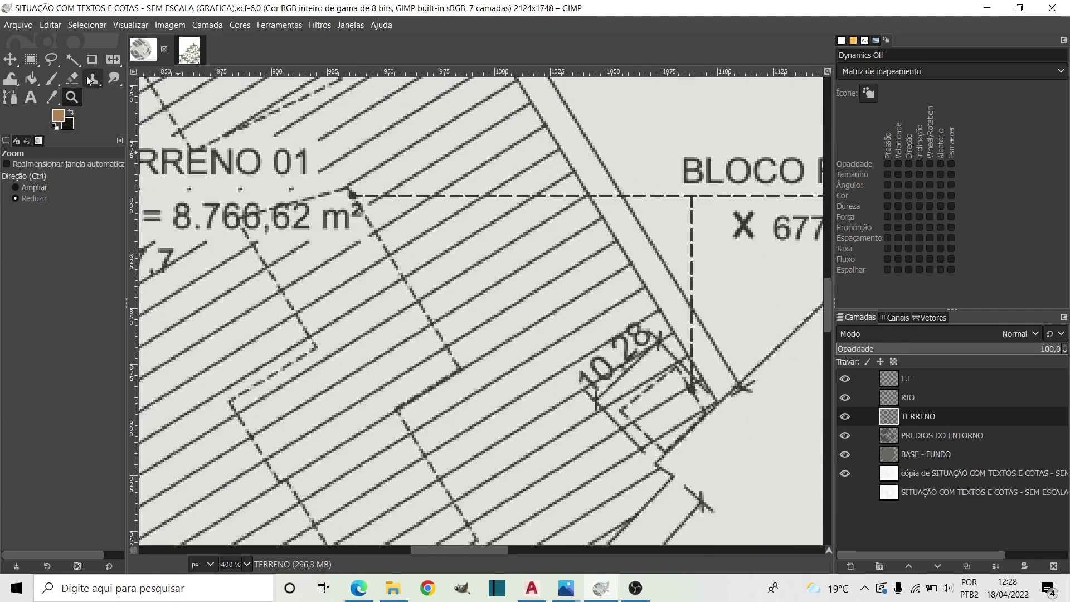
pyautogui.click(10, 97)
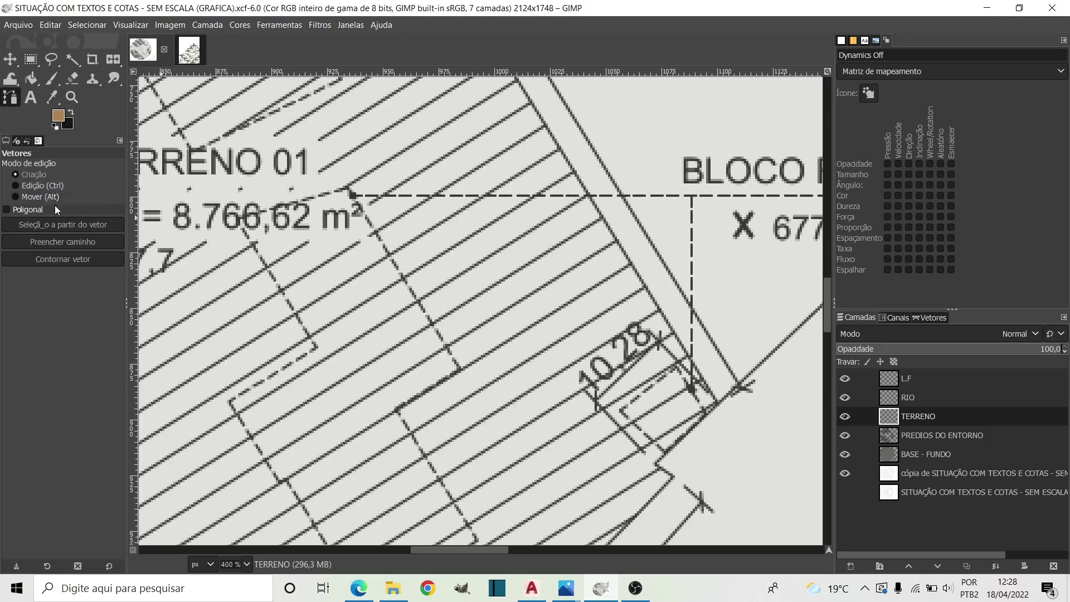
pyautogui.click(722, 402)
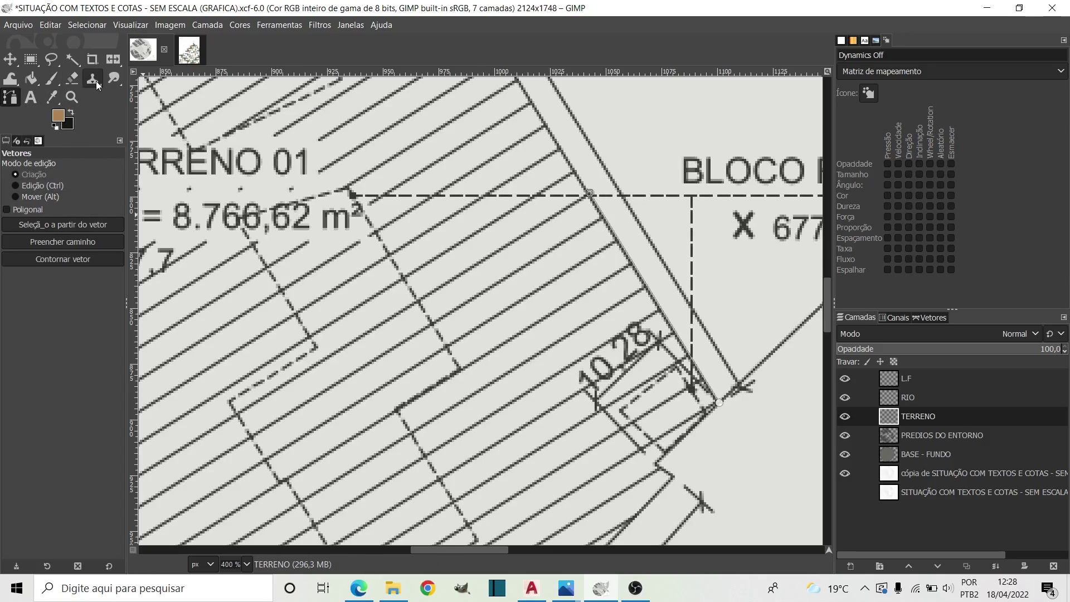
pyautogui.click(52, 78)
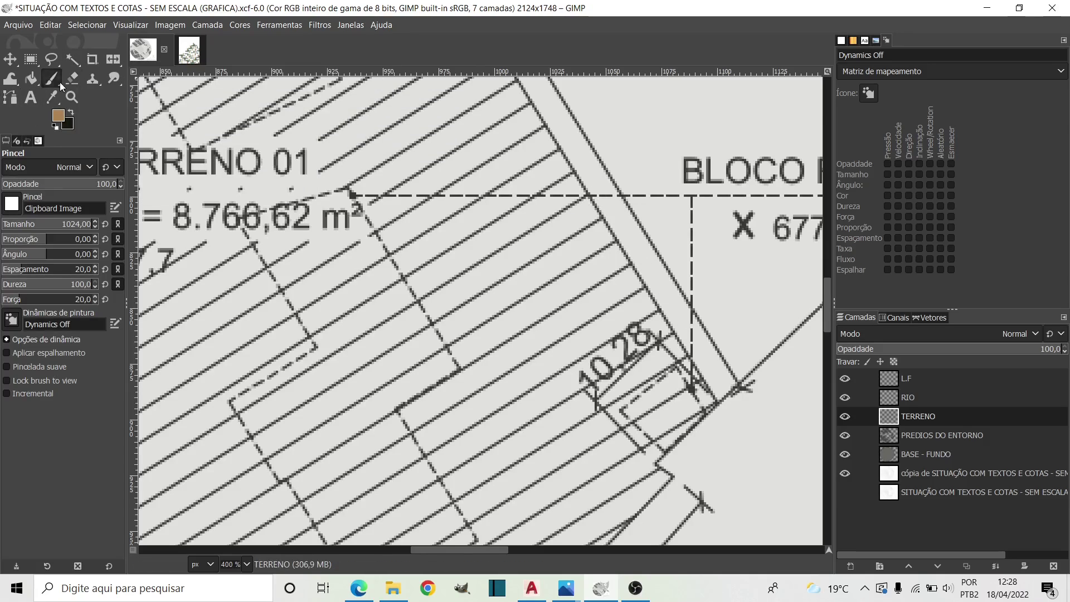
pyautogui.moveTo(59, 82); pyautogui.dragTo(118, 95)
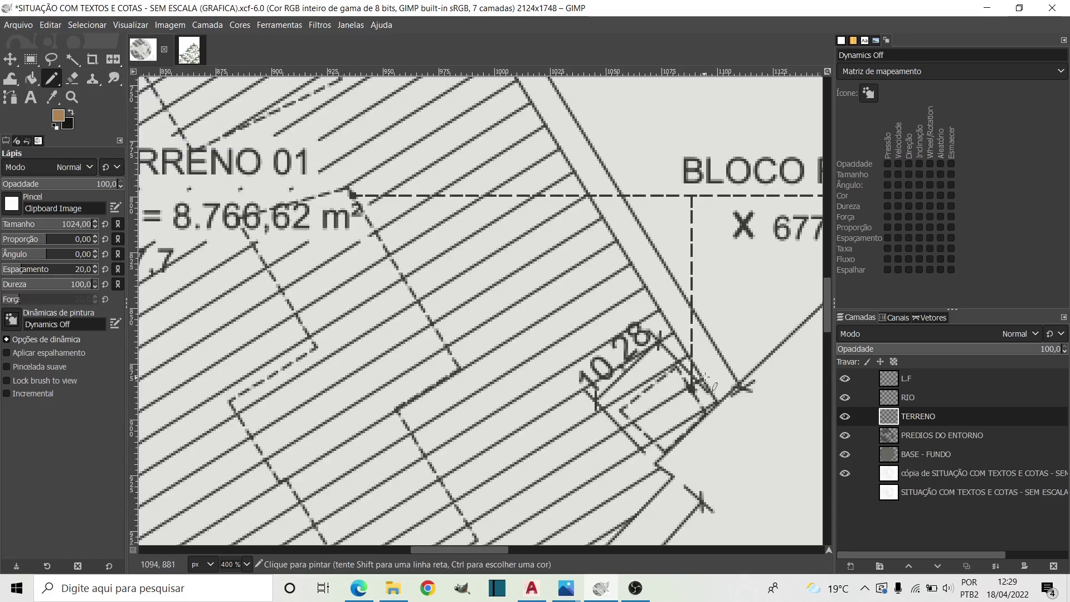
pyautogui.click(86, 167)
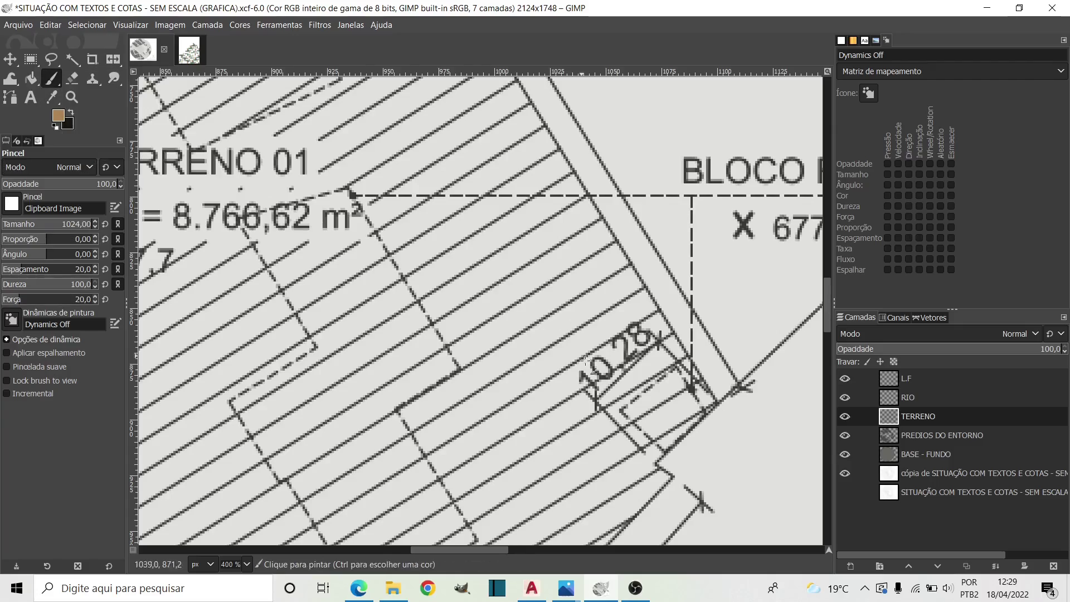
# - Adjust the zoom to show the plot corner and the surrounding streets
pyautogui.click(71, 97)
pyautogui.press('1')
pyautogui.press('2')
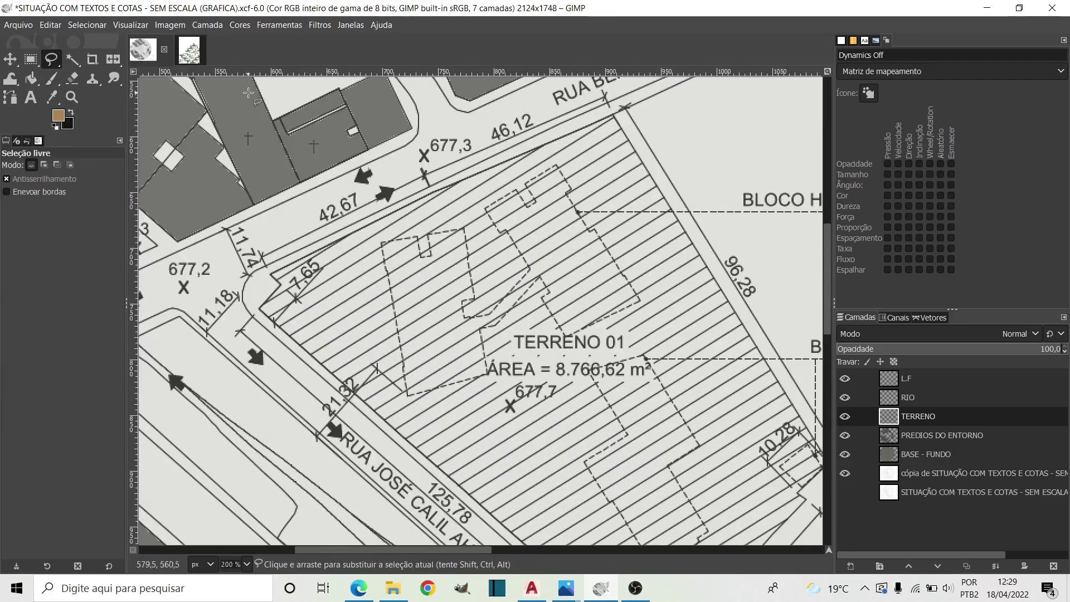
pyautogui.press('4')
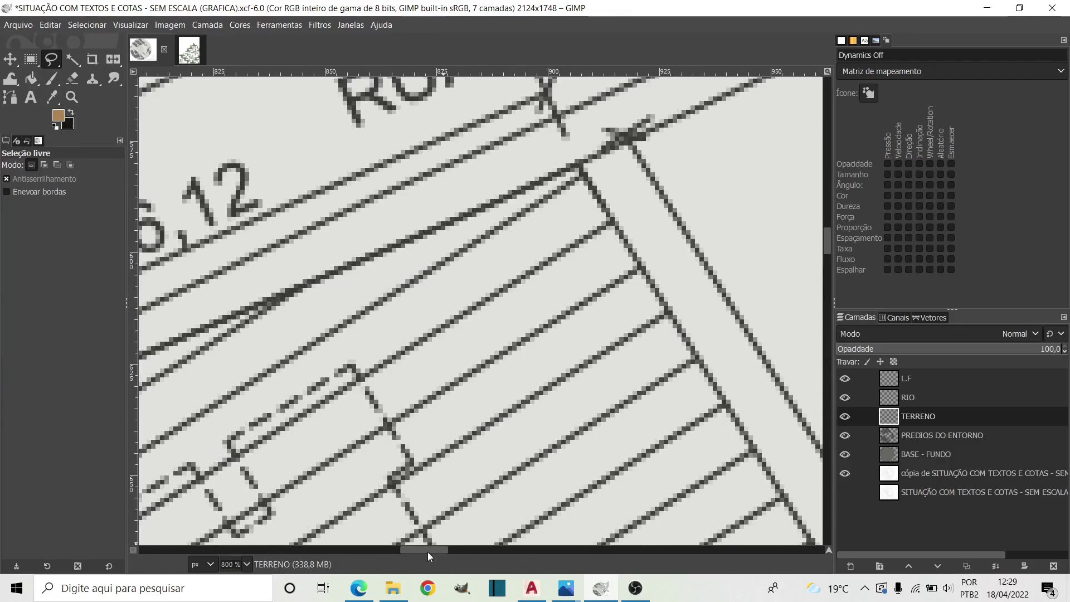
pyautogui.press('-')
pyautogui.press('-')
pyautogui.press('-')
pyautogui.click(71, 97)
# - Trace the TERRENO 01 plot outline with Free Select
pyautogui.press('f')
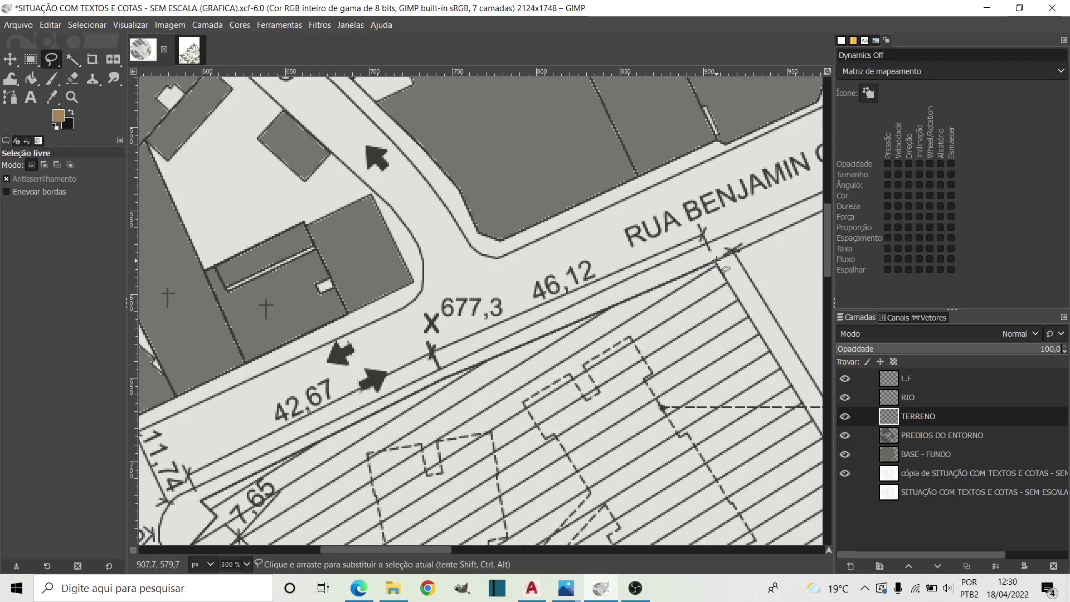
pyautogui.scroll(-2, 261, 464)
pyautogui.scroll(-5, 376, 264)
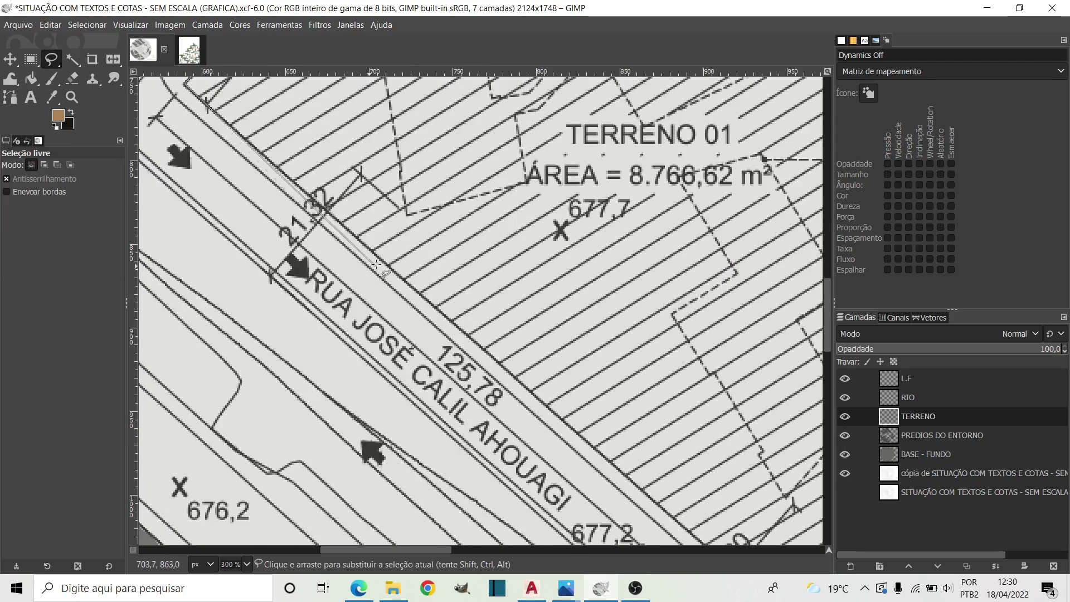
pyautogui.scroll(-5, 655, 475)
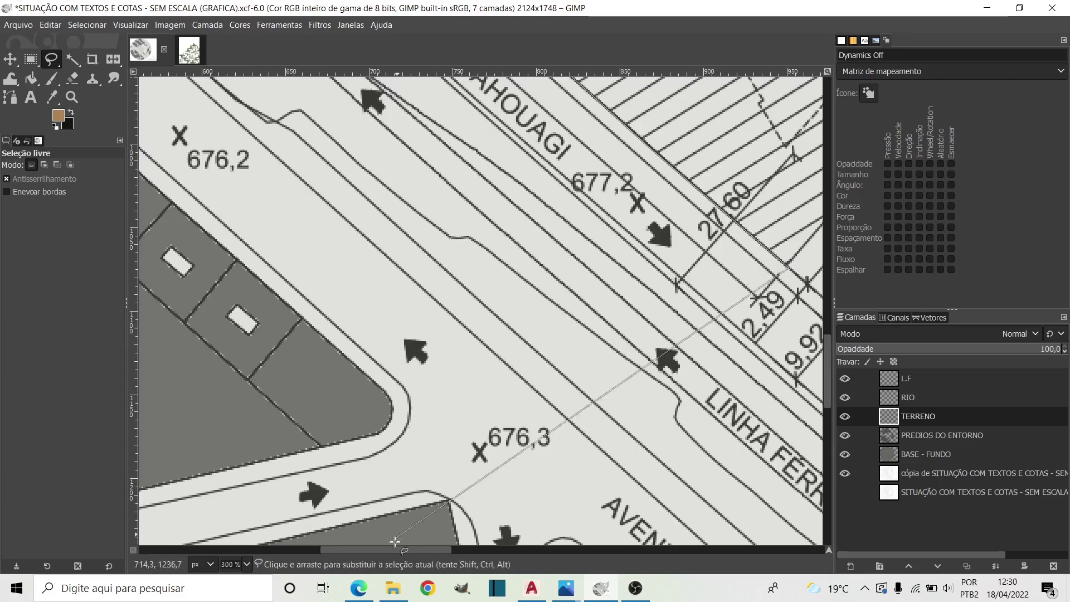
pyautogui.hscroll(6, 394, 541)
pyautogui.scroll(3, 394, 541)
pyautogui.scroll(-1, 518, 373)
pyautogui.scroll(3, 642, 208)
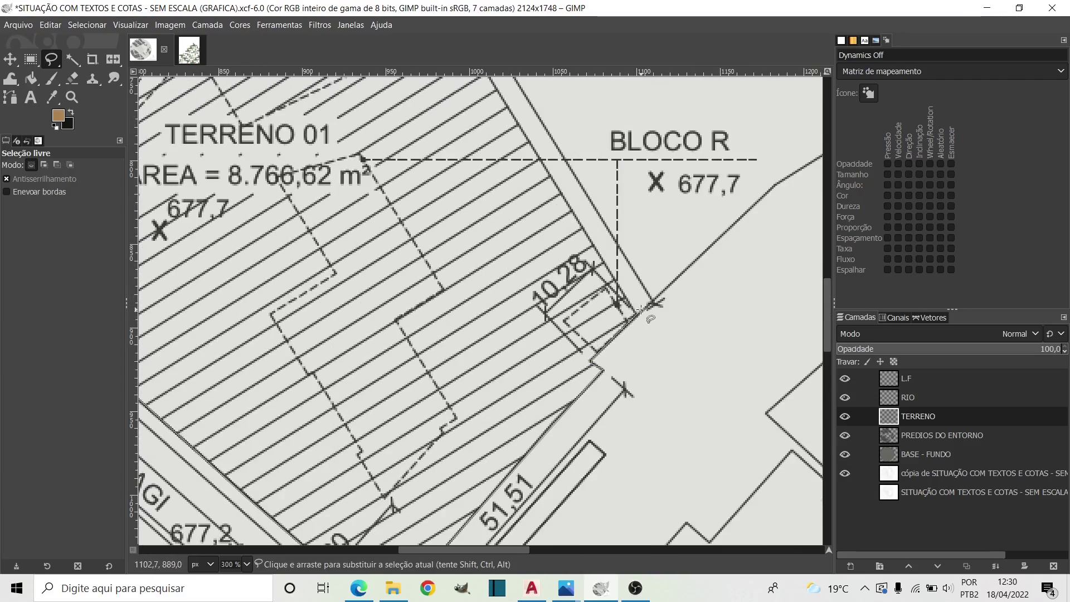
pyautogui.scroll(5, 466, 223)
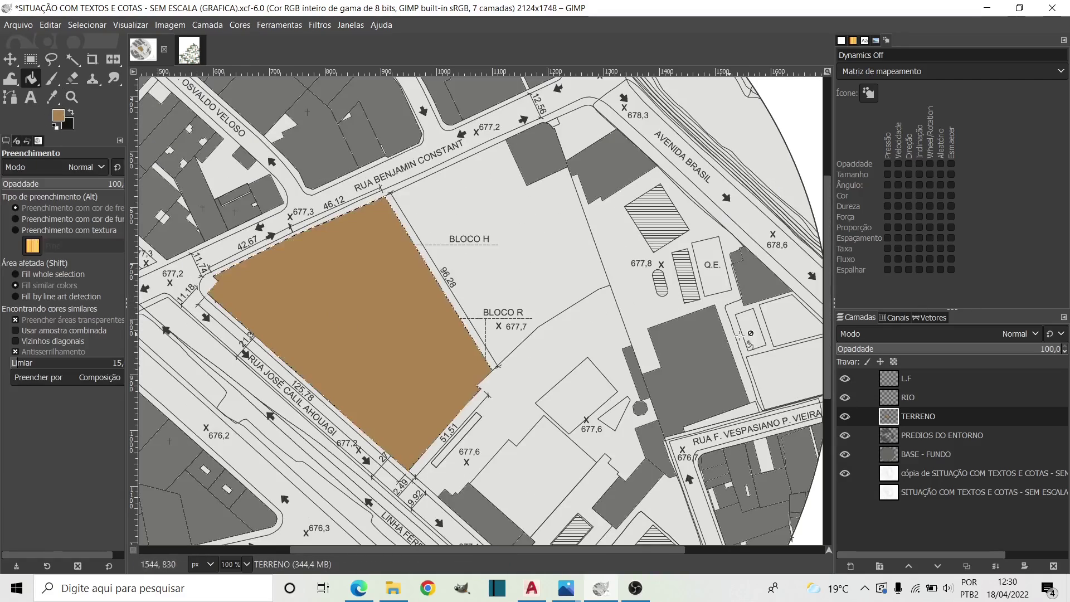
# - Set TERRENO layer opacity to 50 and fit the whole plan in view
pyautogui.scroll(1, 491, 359)
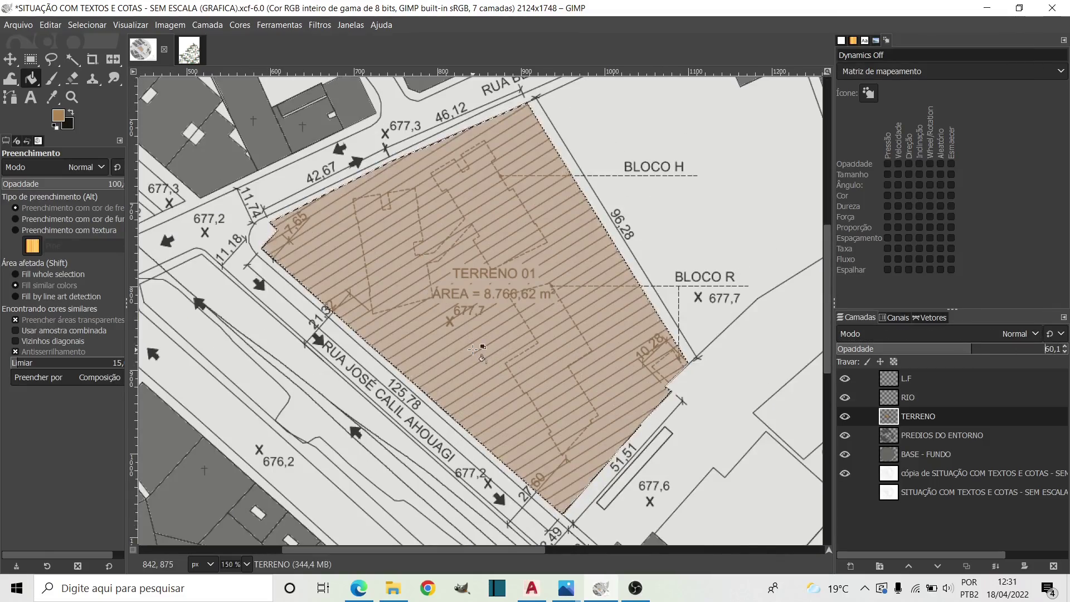
pyautogui.write('50')
pyautogui.press('Return')
pyautogui.hotkey('shift', 'ctrl', 'j')
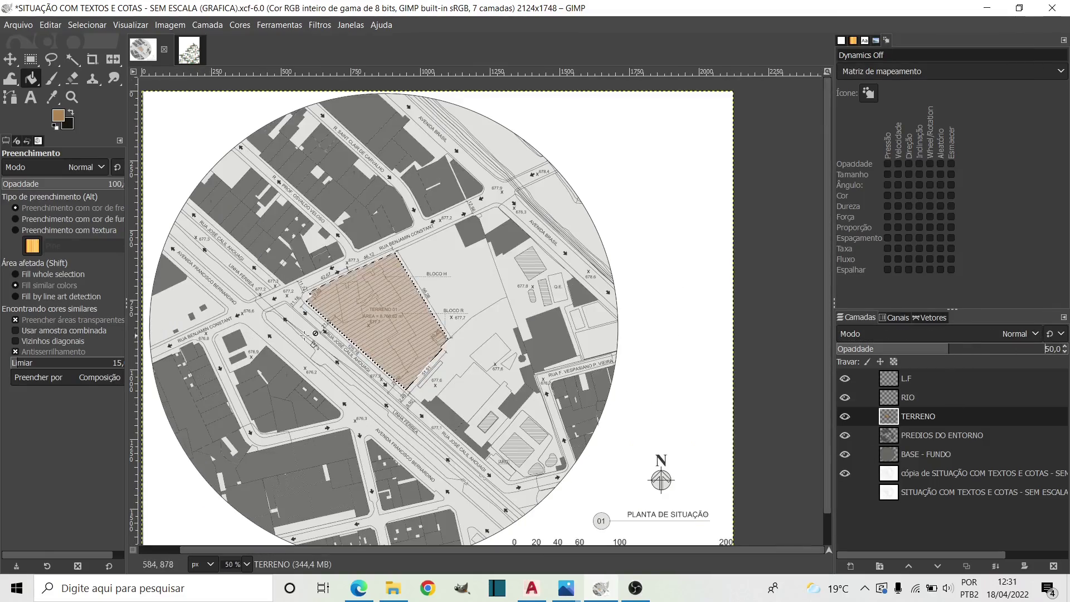
pyautogui.click(947, 453)
pyautogui.press('z')
pyautogui.press('1')
# - Save the site plan and choose the Ink tool from the paint-tools group
pyautogui.click(947, 473)
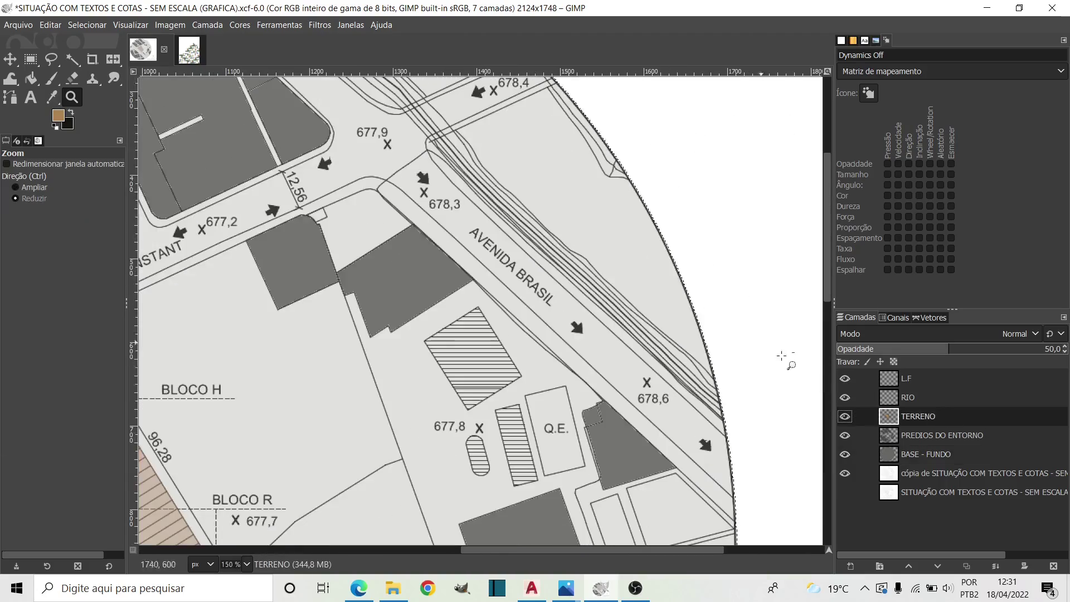
pyautogui.click(19, 24)
pyautogui.click(33, 144)
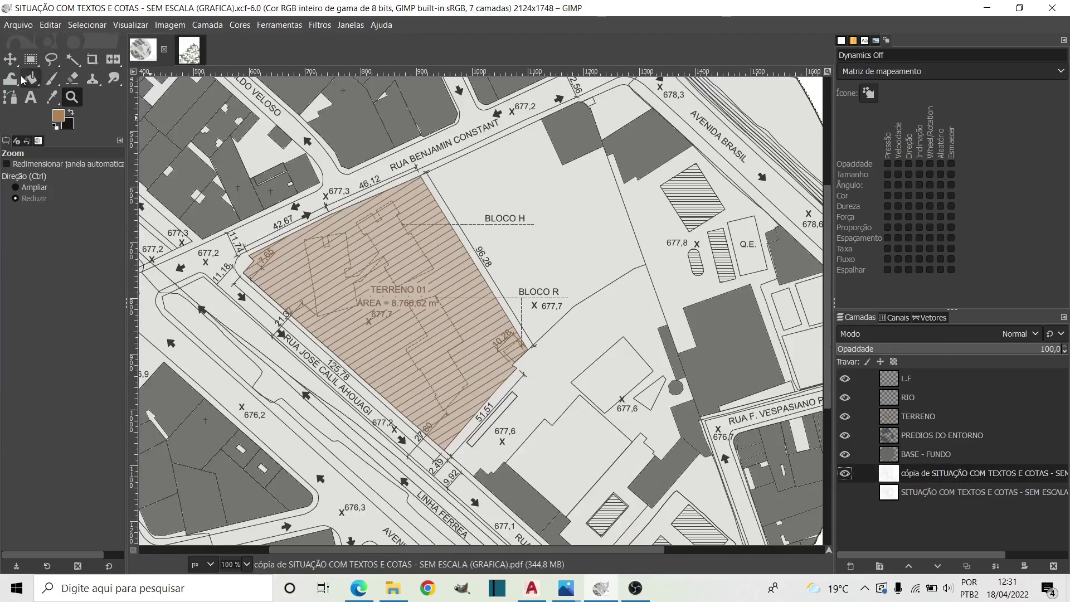
pyautogui.click(52, 78)
pyautogui.hotkey('shift', 'ctrl', 'j')
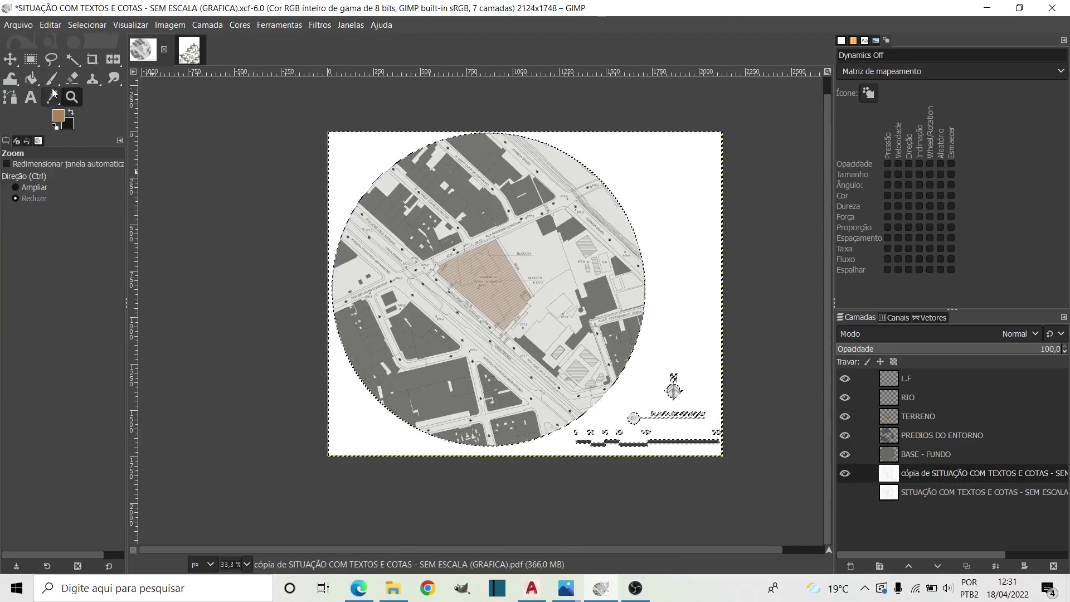
pyautogui.click(51, 78)
pyautogui.click(89, 131)
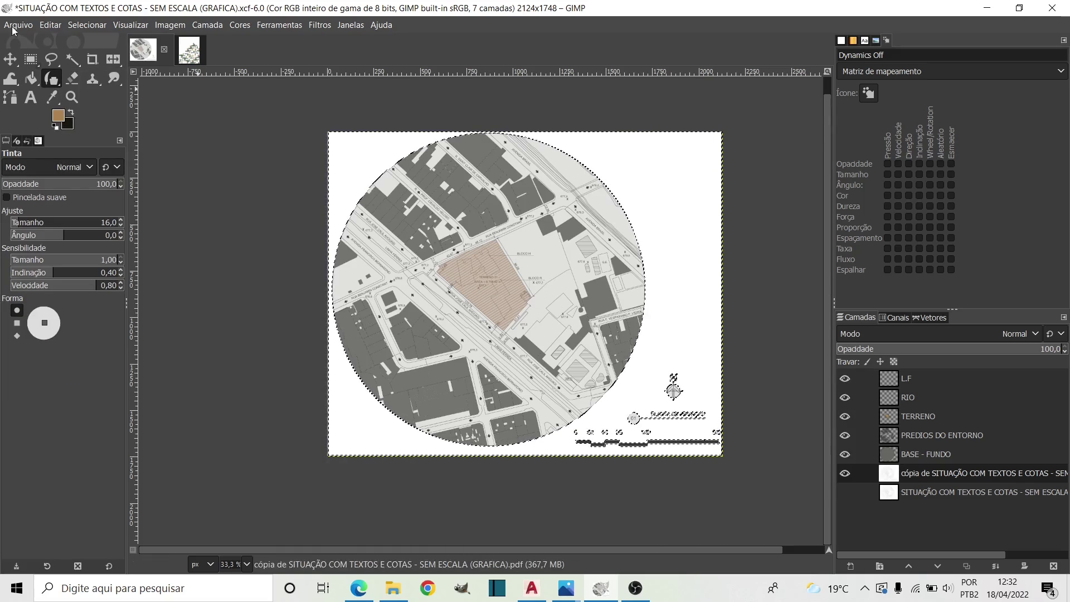
# - Create the new layer RRRG and zoom in on the site plot
pyautogui.click(850, 563)
pyautogui.click(984, 554)
pyautogui.click(51, 78)
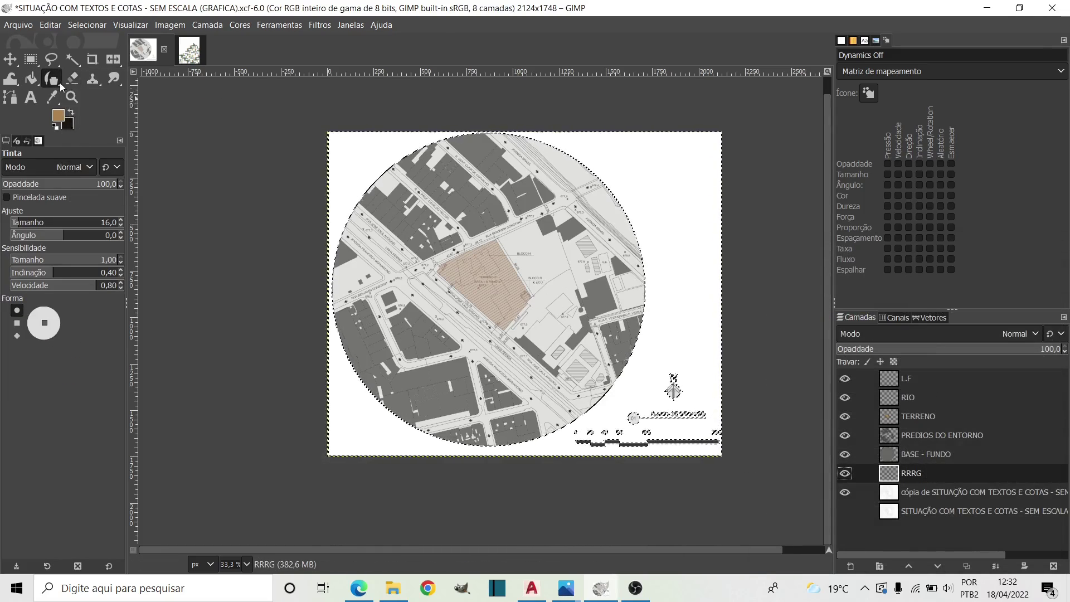
pyautogui.press('z')
pyautogui.click(778, 401)
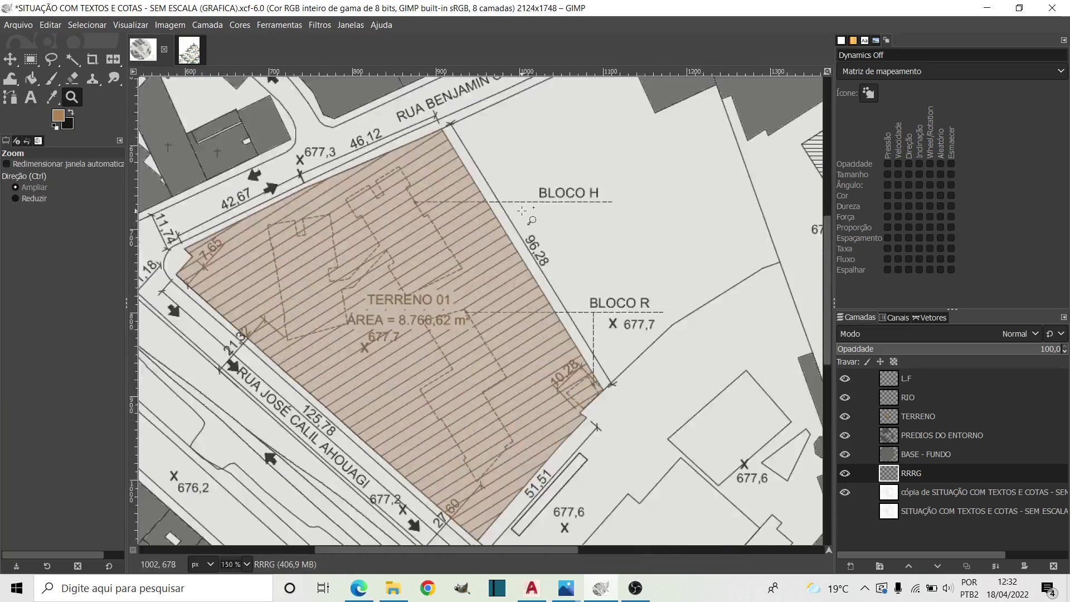
pyautogui.click(778, 402)
# - Fill the river blue on the RIO layer, using blue picked from the facade panel
pyautogui.press('u')
pyautogui.scroll(4, 779, 401)
pyautogui.click(907, 397)
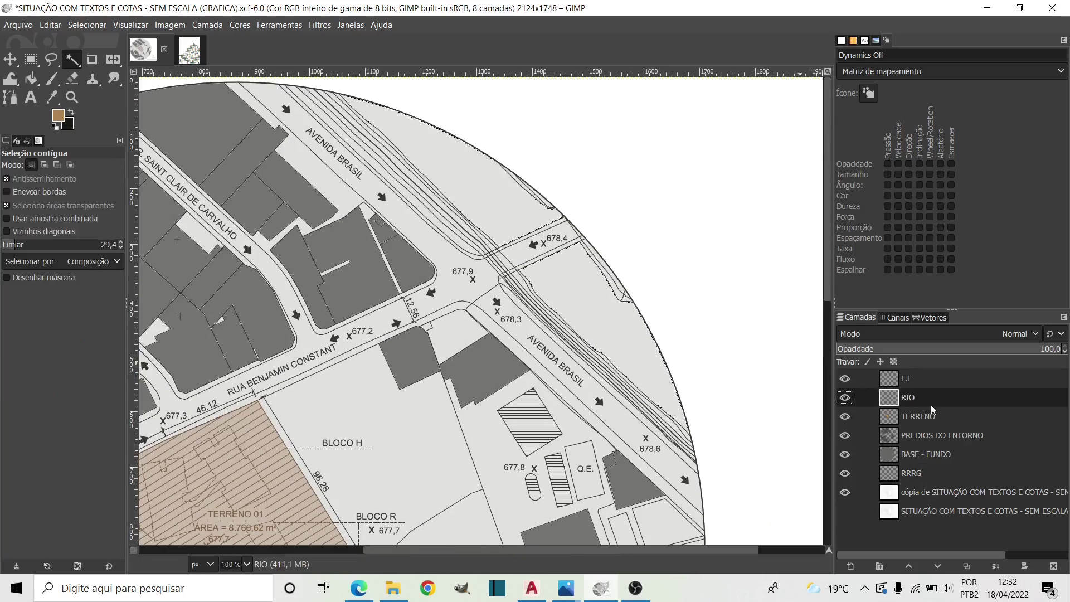
pyautogui.click(58, 116)
pyautogui.click(34, 151)
pyautogui.click(172, 253)
pyautogui.click(189, 50)
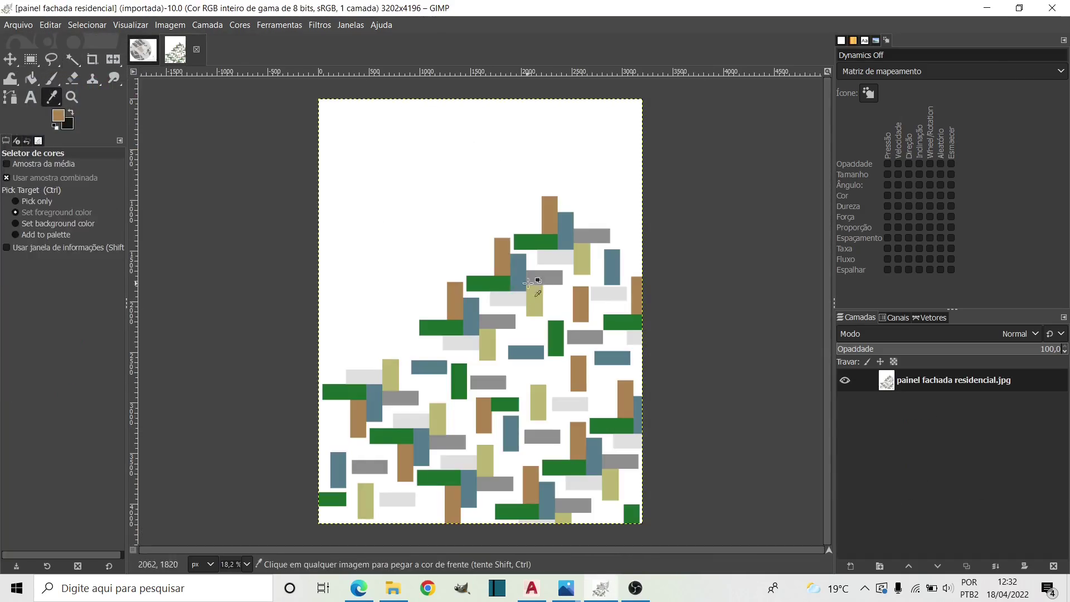
pyautogui.click(142, 49)
pyautogui.click(595, 310)
# - Lower RIO opacity to 53.5, fit the image, and show the facade panel
pyautogui.press('z')
pyautogui.moveTo(1047, 349); pyautogui.dragTo(957, 349)
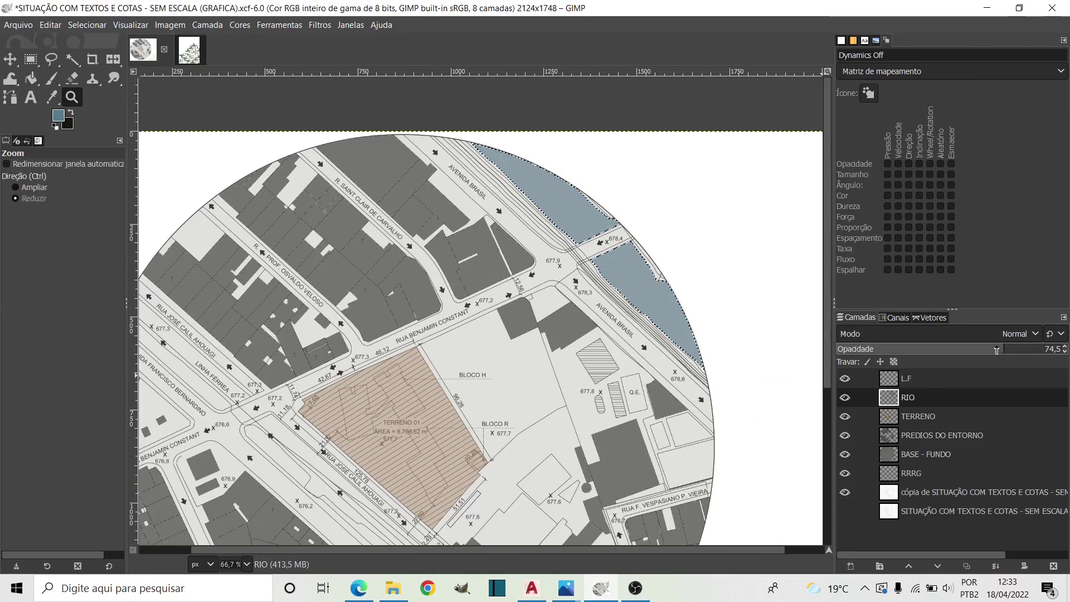
pyautogui.click(561, 250)
pyautogui.hotkey('shift', 'b')
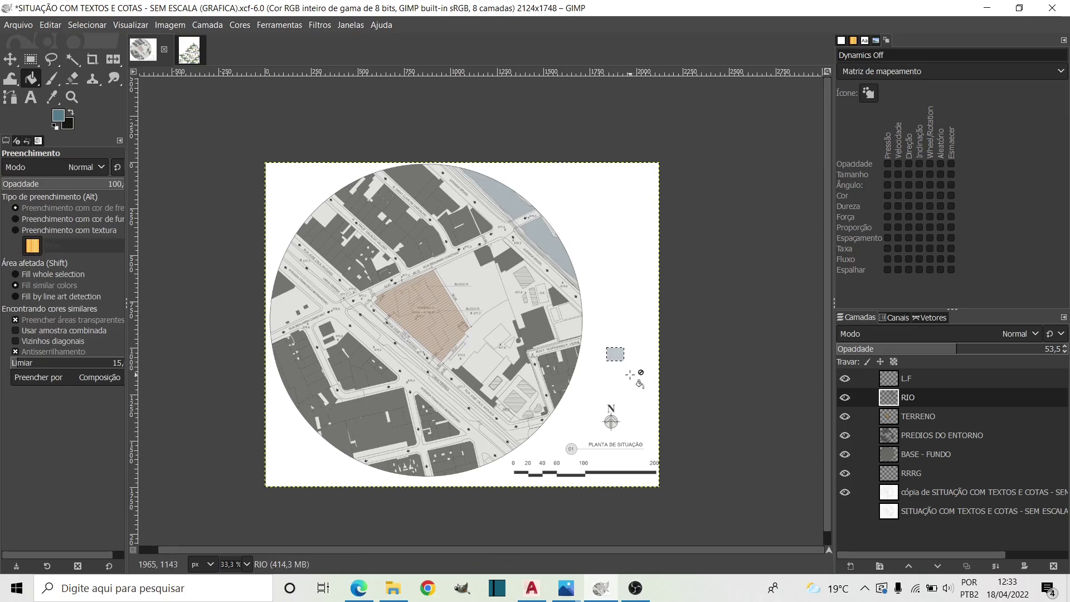
pyautogui.press('z')
pyautogui.hotkey('ctrl', 'Tab')
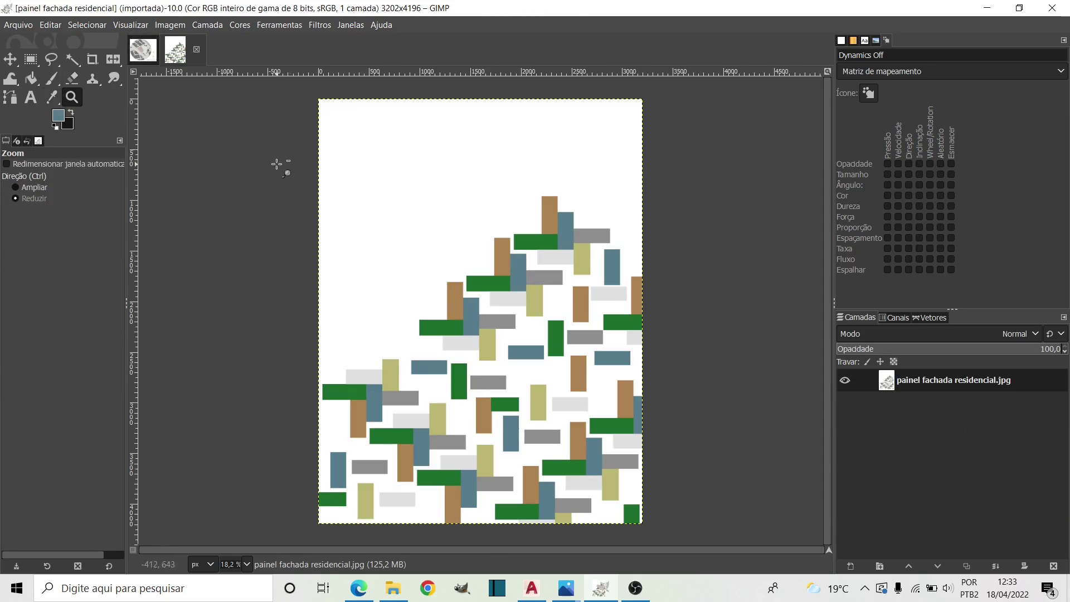
# - Pick brown from the facade panel and duplicate the blue legend swatch
pyautogui.press('o')
pyautogui.hotkey('ctrl', 'Tab')
pyautogui.scroll(4, 574, 327)
pyautogui.press('m')
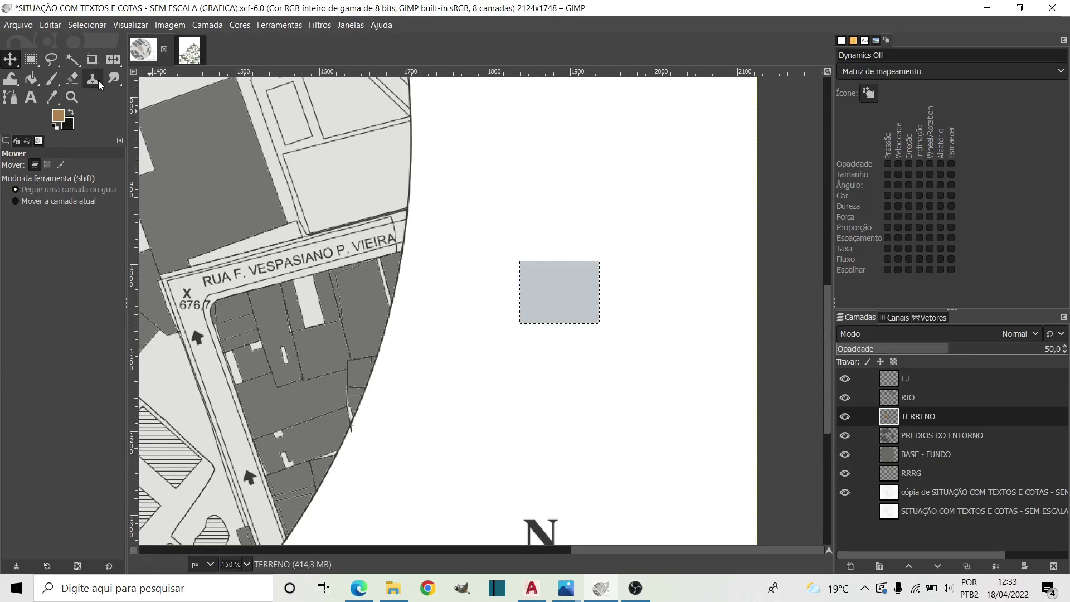
pyautogui.hotkey('ctrl', 'c')
pyautogui.hotkey('ctrl', 'v')
pyautogui.hotkey('ctrl', 'h')
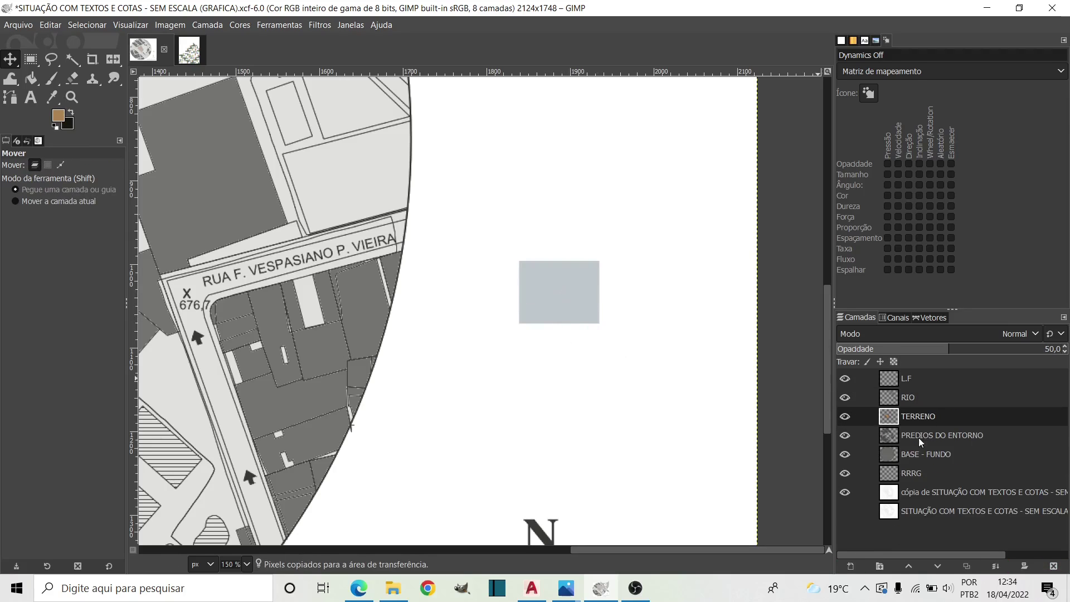
# - Fill a swatch-sized rectangle below the blue swatch with brown
pyautogui.click(25, 61)
pyautogui.moveTo(521, 309); pyautogui.dragTo(602, 371)
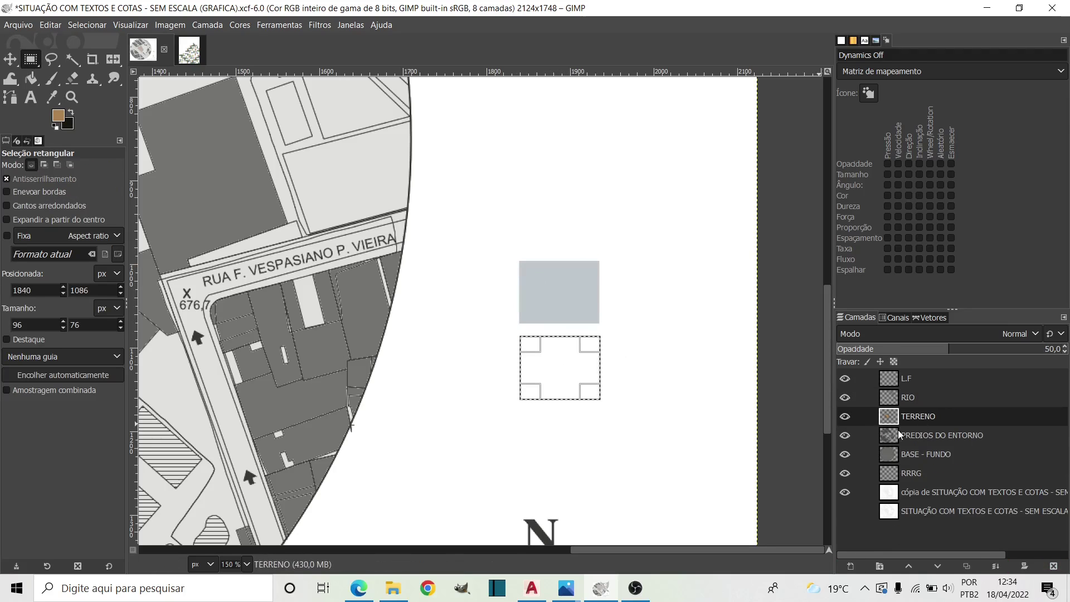
pyautogui.hotkey('shift', 'b')
pyautogui.click(580, 377)
# - Review the terrain area and save the site plan
pyautogui.press('z')
pyautogui.scroll(-5, 580, 377)
pyautogui.scroll(3, 390, 348)
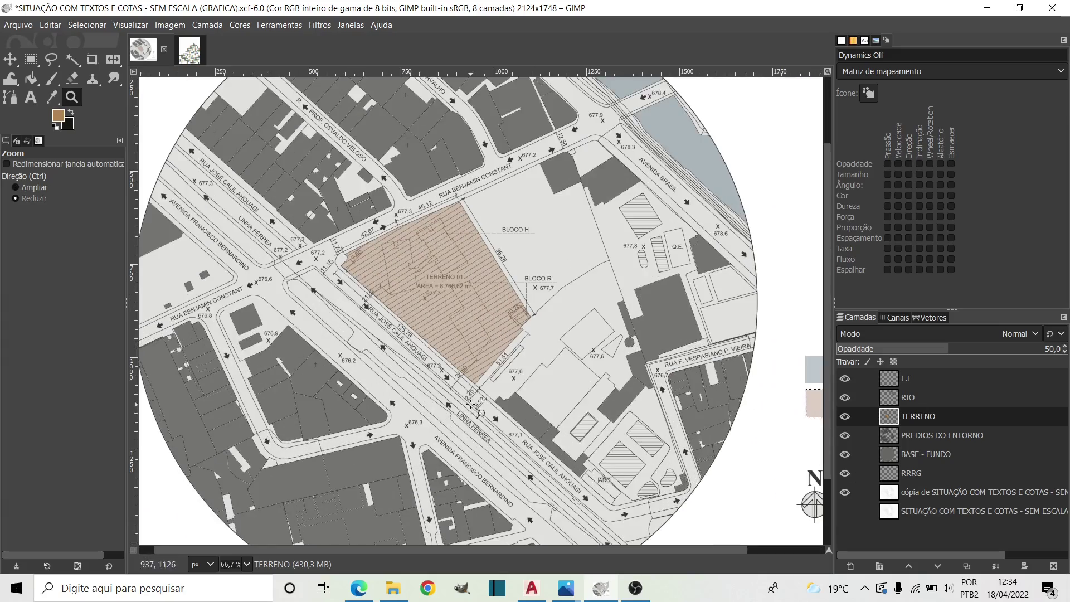
pyautogui.scroll(-1, 470, 405)
pyautogui.scroll(-1, 346, 258)
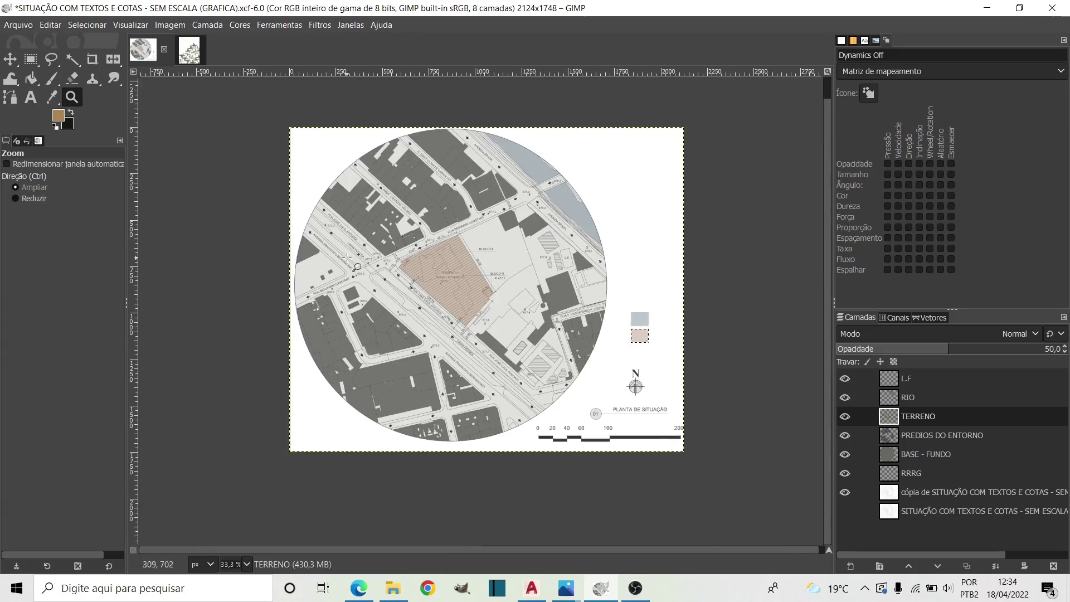
pyautogui.scroll(1, 346, 257)
pyautogui.click(947, 492)
pyautogui.click(18, 25)
pyautogui.click(57, 150)
pyautogui.scroll(-1, 537, 310)
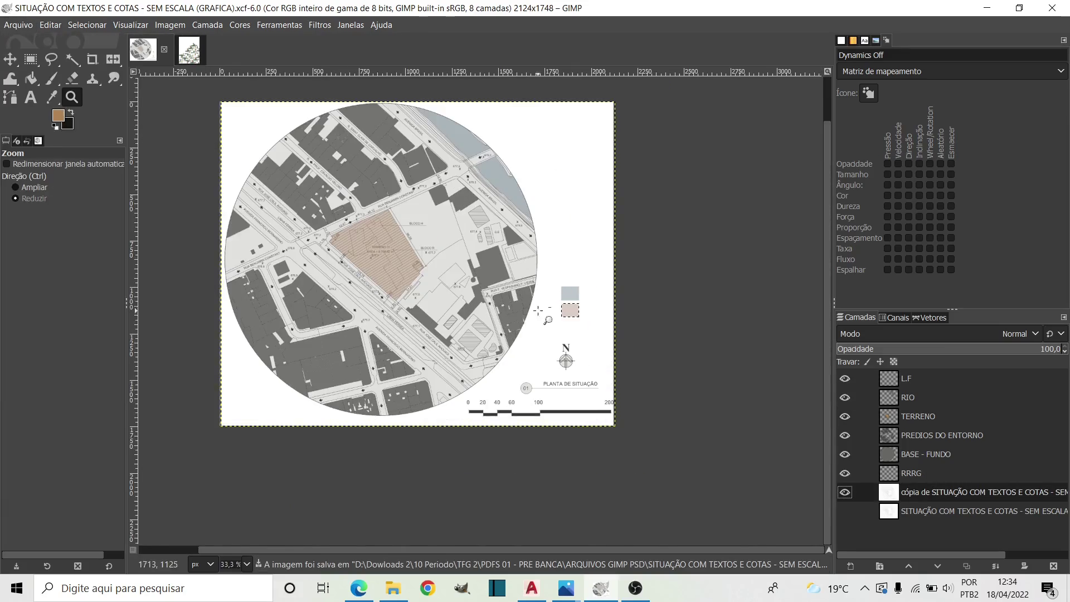
# - Try a contiguous selection of the railway strip, then zoom in on the rail line
pyautogui.scroll(3, 396, 328)
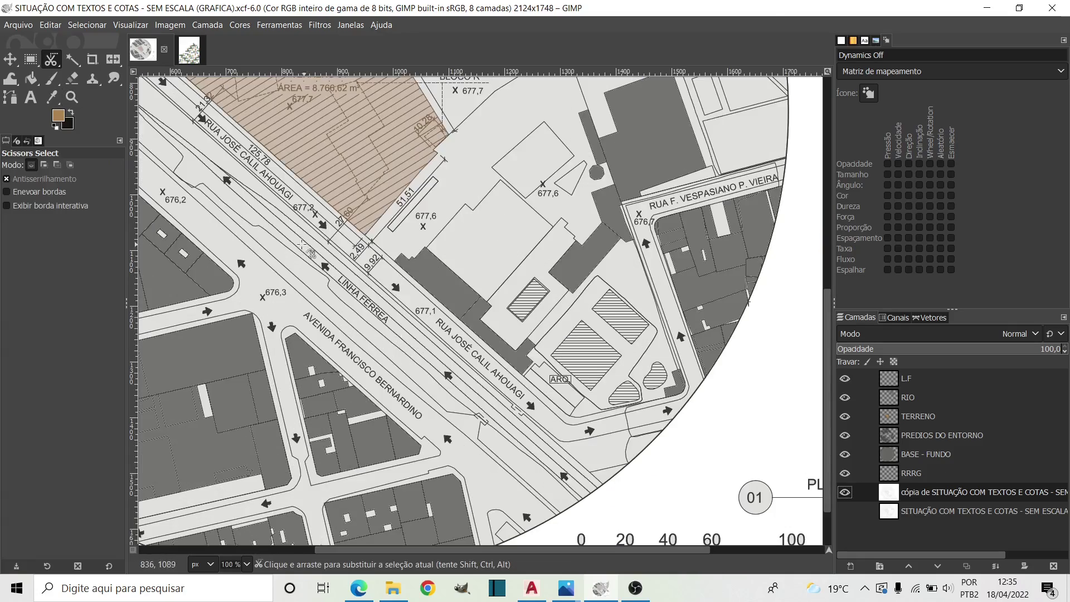
pyautogui.scroll(1, 456, 372)
pyautogui.press('u')
pyautogui.click(529, 299)
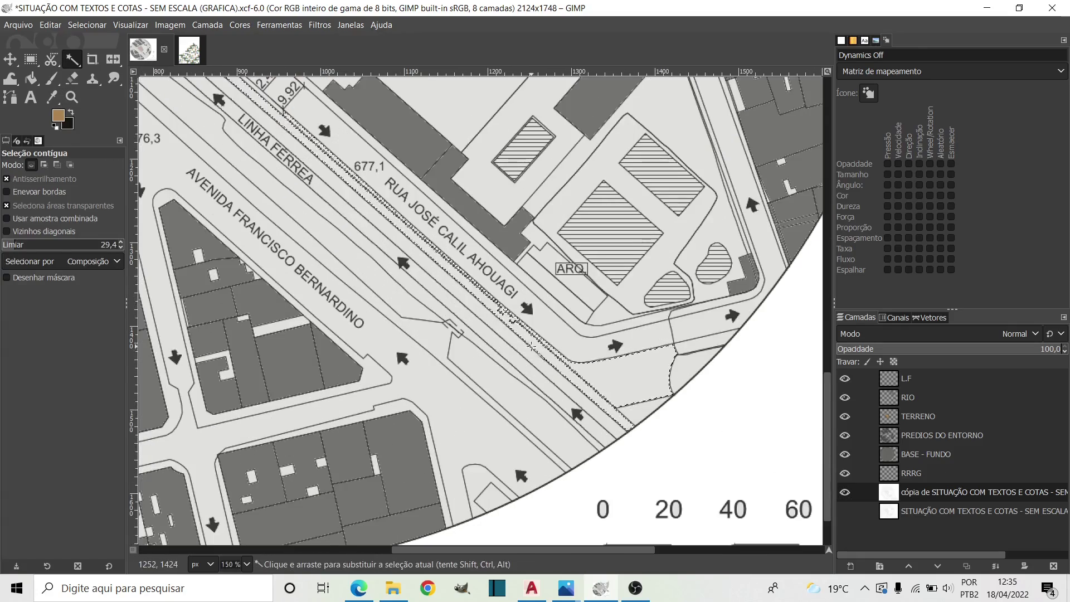
pyautogui.press('f')
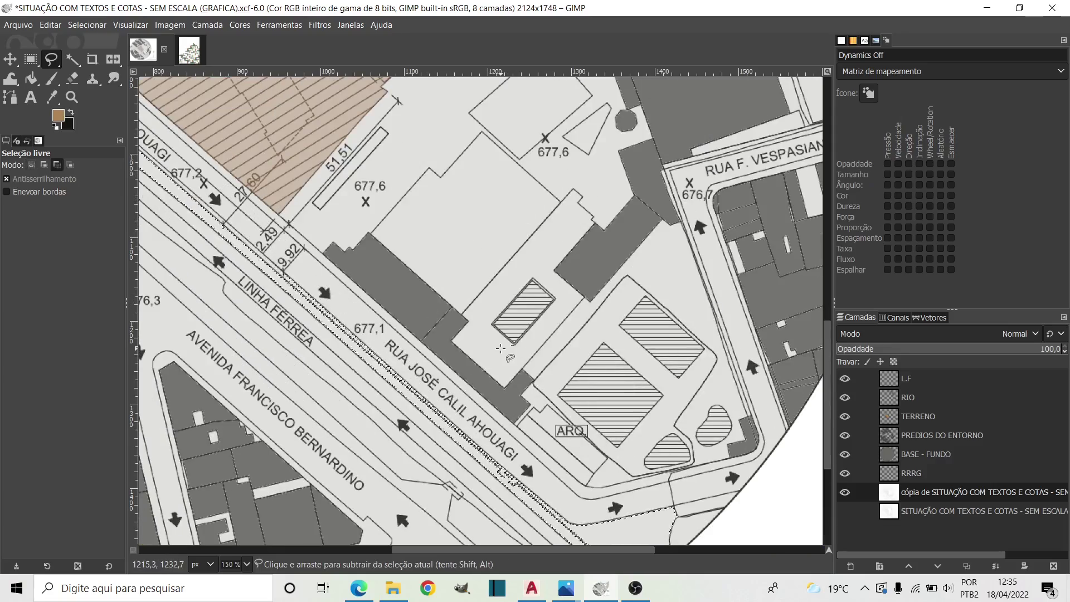
pyautogui.press('z')
pyautogui.click(314, 253)
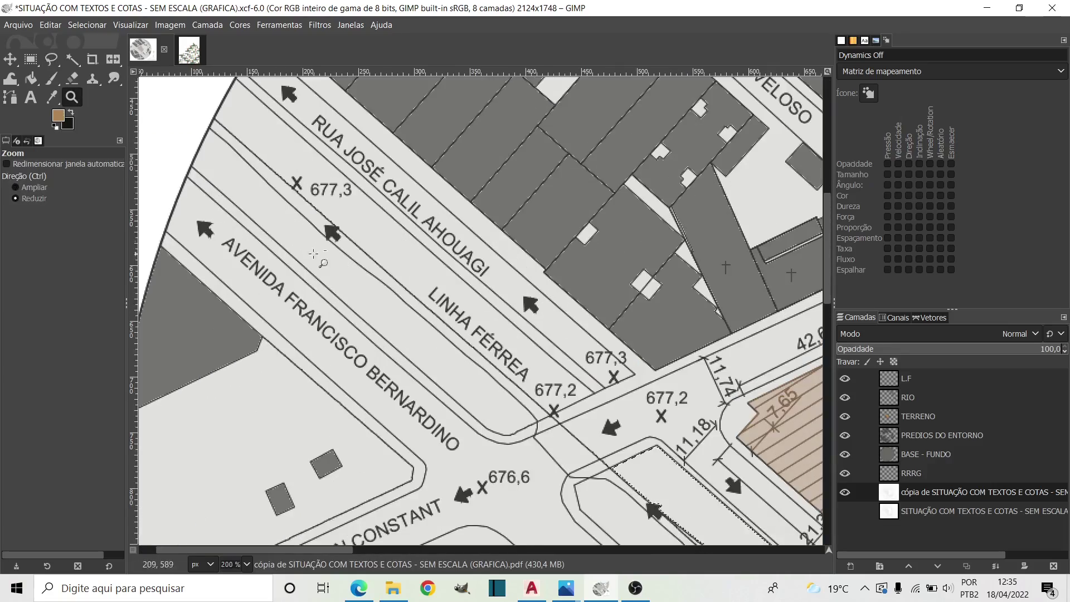
# - Scroll along the rail strip and zoom closer on the LINHA FERREA label
pyautogui.press('u')
pyautogui.scroll(-5, 760, 418)
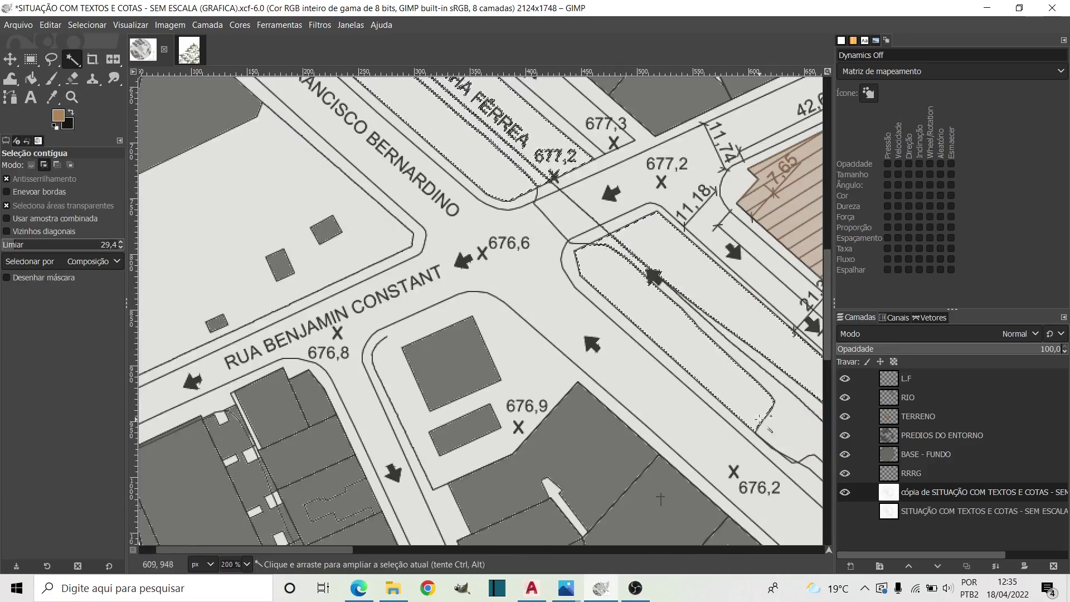
pyautogui.hscroll(5, 760, 418)
pyautogui.hscroll(4, 760, 418)
pyautogui.scroll(-5, 760, 418)
pyautogui.scroll(-2, 760, 418)
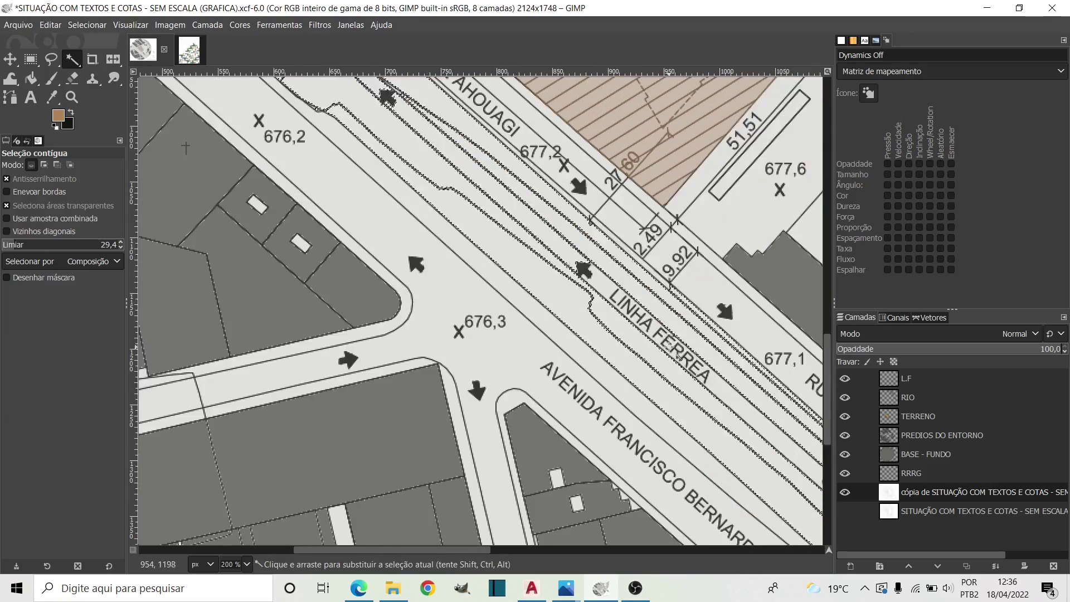
pyautogui.scroll(-5, 411, 556)
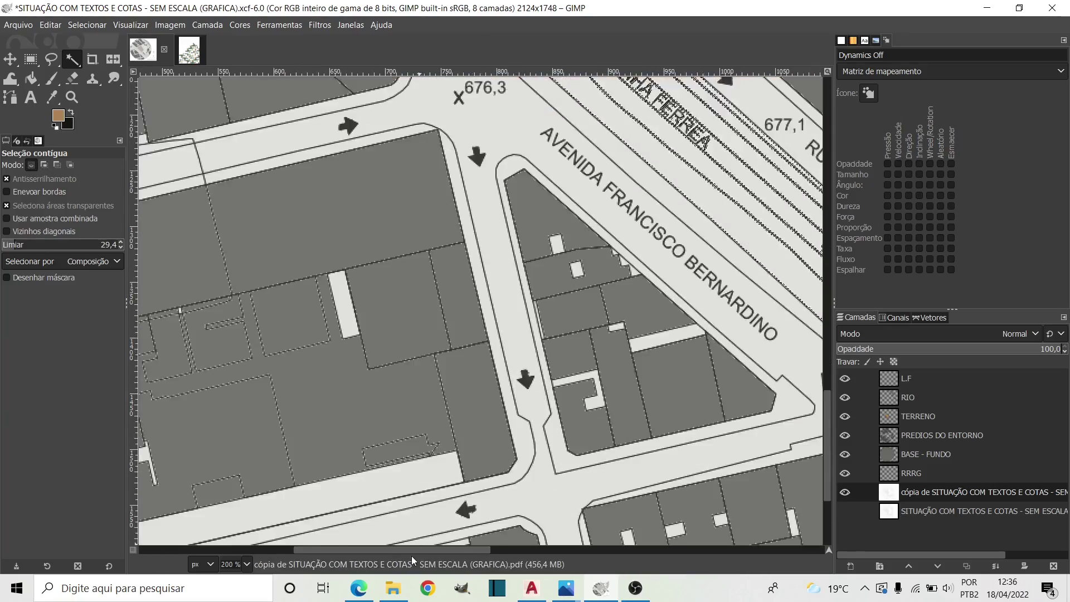
pyautogui.hscroll(10, 480, 310)
pyautogui.press('z')
pyautogui.press('3')
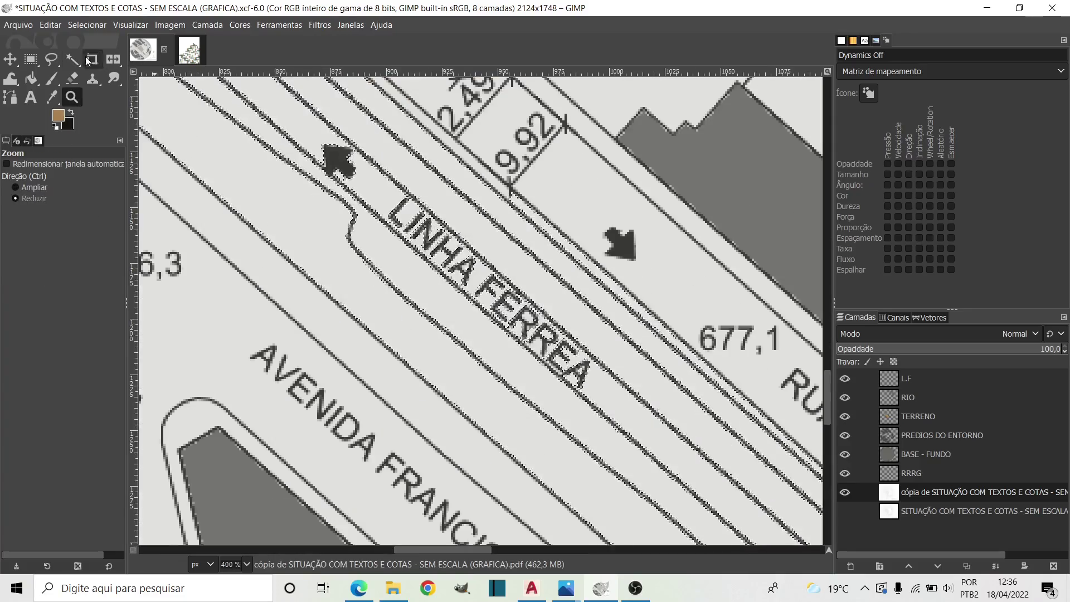
# - Begin a freehand outline around the LINHA FERREA label and the 677,2 spot height
pyautogui.click(51, 59)
pyautogui.click(365, 223)
pyautogui.click(592, 417)
pyautogui.click(618, 387)
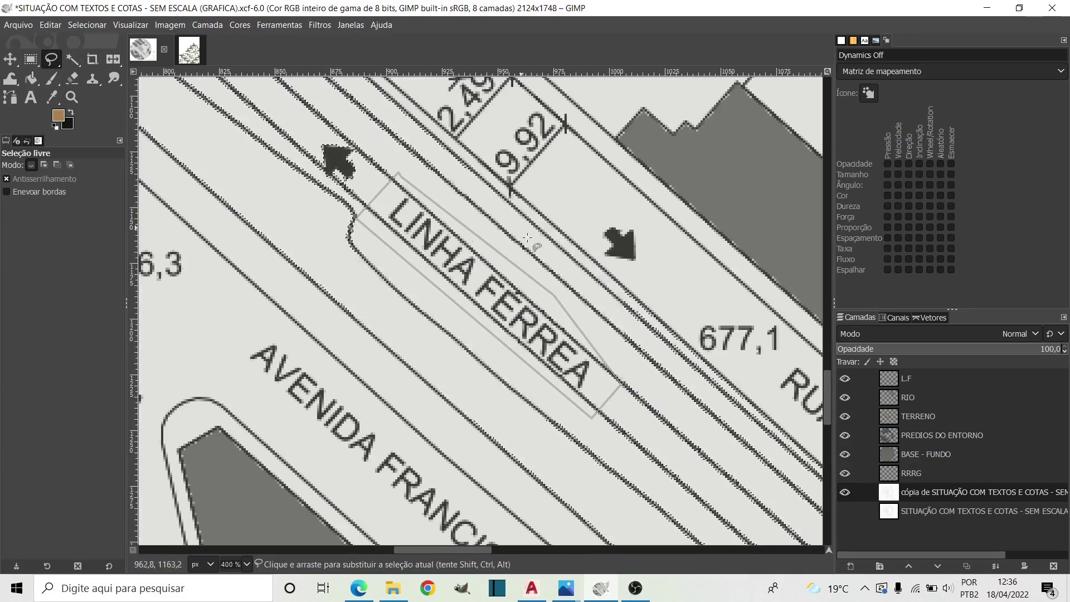
pyautogui.scroll(-4, 381, 221)
pyautogui.scroll(2, 496, 331)
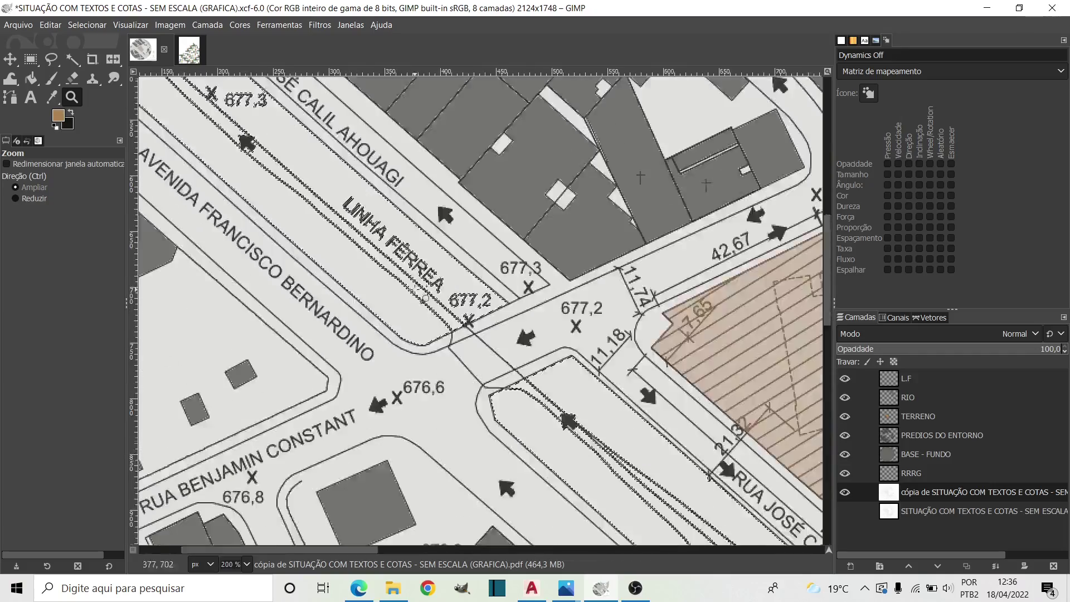
pyautogui.scroll(2, 496, 331)
pyautogui.moveTo(552, 290); pyautogui.dragTo(496, 332)
pyautogui.scroll(3, 496, 331)
# - Extend the freehand outline around the 677,3 spot height, adjusting the view as needed
pyautogui.press('z')
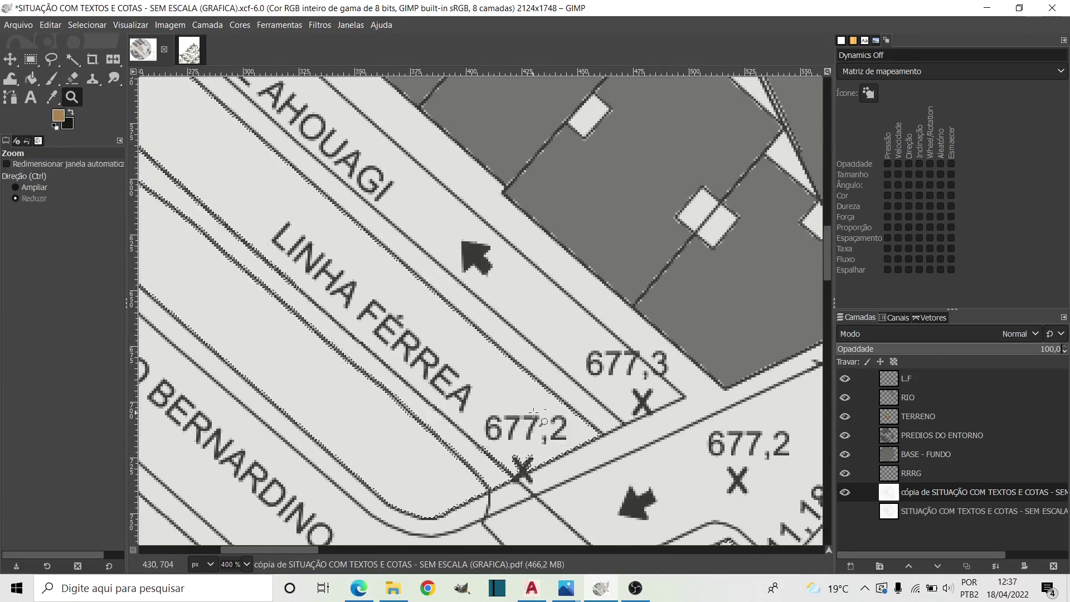
pyautogui.scroll(-2, 485, 341)
pyautogui.hscroll(5, 484, 341)
pyautogui.press('f')
pyautogui.click(429, 227)
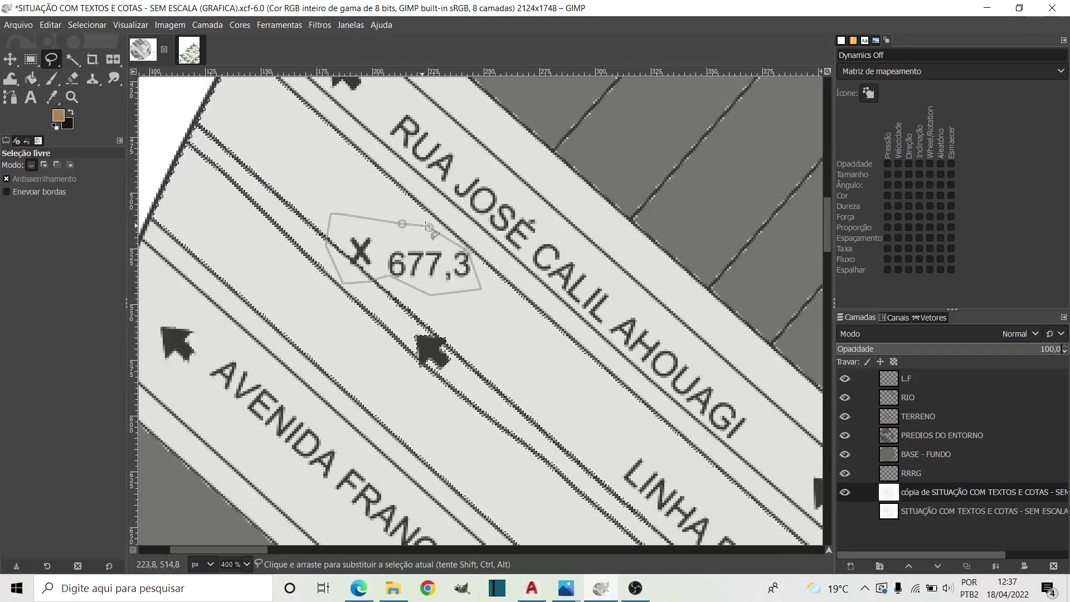
pyautogui.press('z')
pyautogui.scroll(-2, 428, 227)
pyautogui.scroll(-3, 428, 227)
pyautogui.scroll(3, 646, 416)
pyautogui.scroll(2, 646, 415)
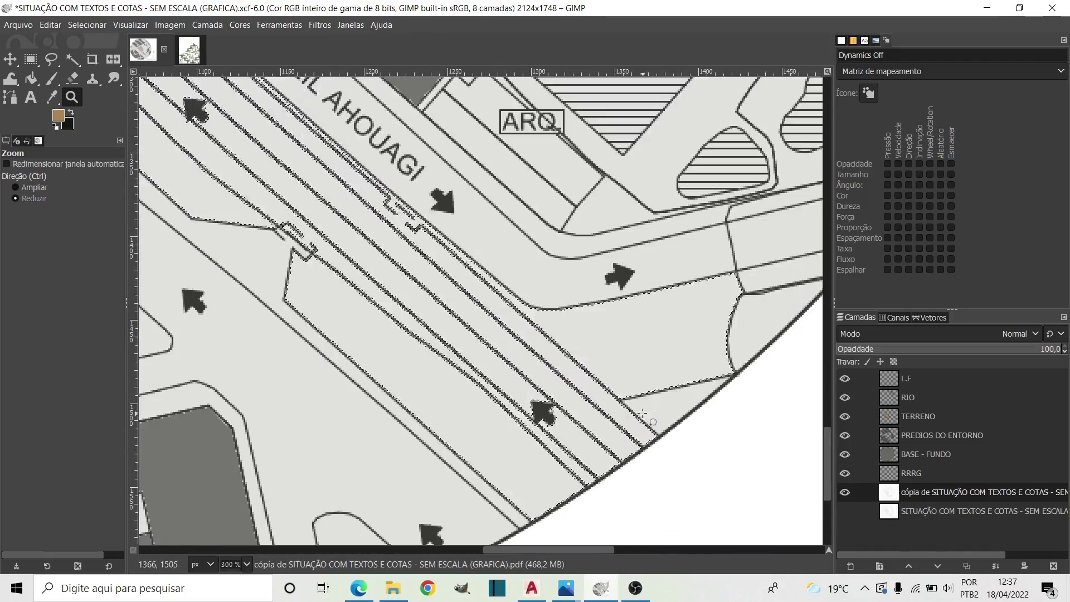
pyautogui.press('f')
pyautogui.scroll(3, 747, 256)
pyautogui.scroll(-3, 747, 256)
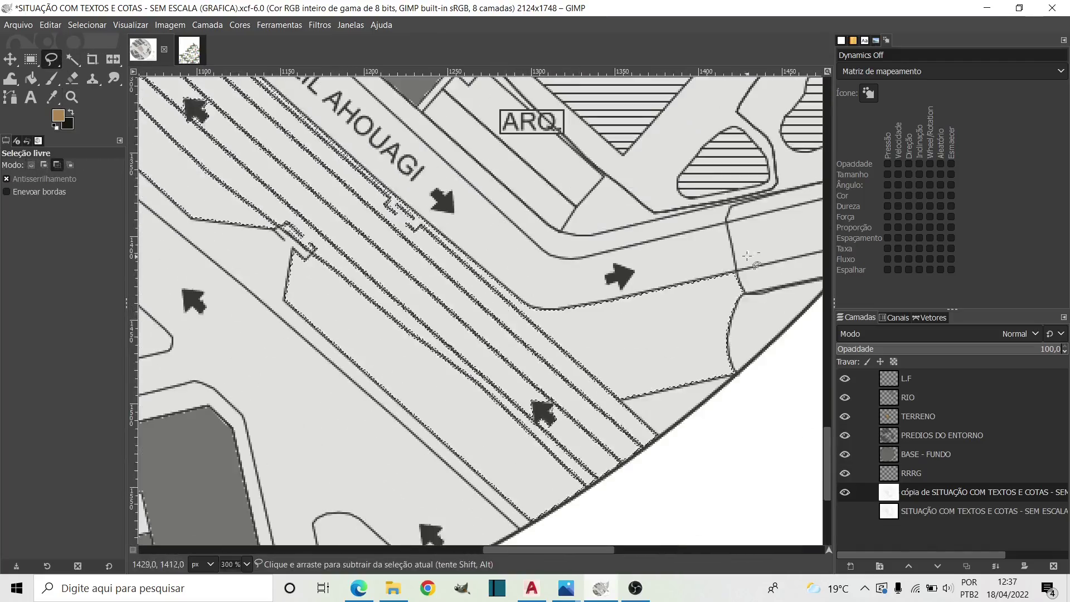
# - Trace the outline along the rail strip edge and make the L.F layer active
pyautogui.moveTo(747, 256); pyautogui.dragTo(658, 440)
pyautogui.scroll(3, 657, 437)
pyautogui.scroll(3, 657, 438)
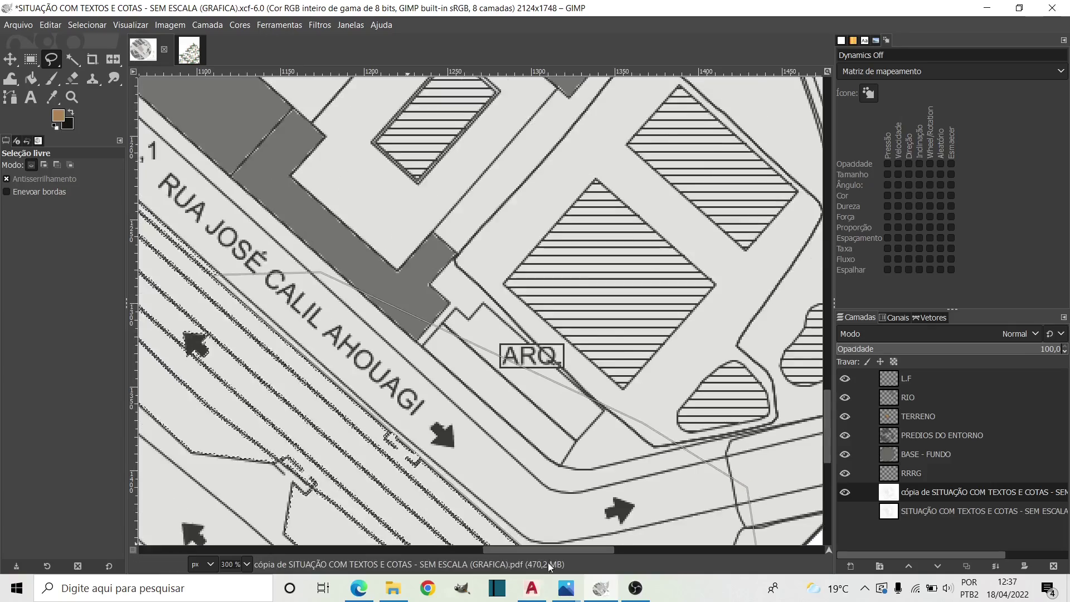
pyautogui.hscroll(-6, 657, 397)
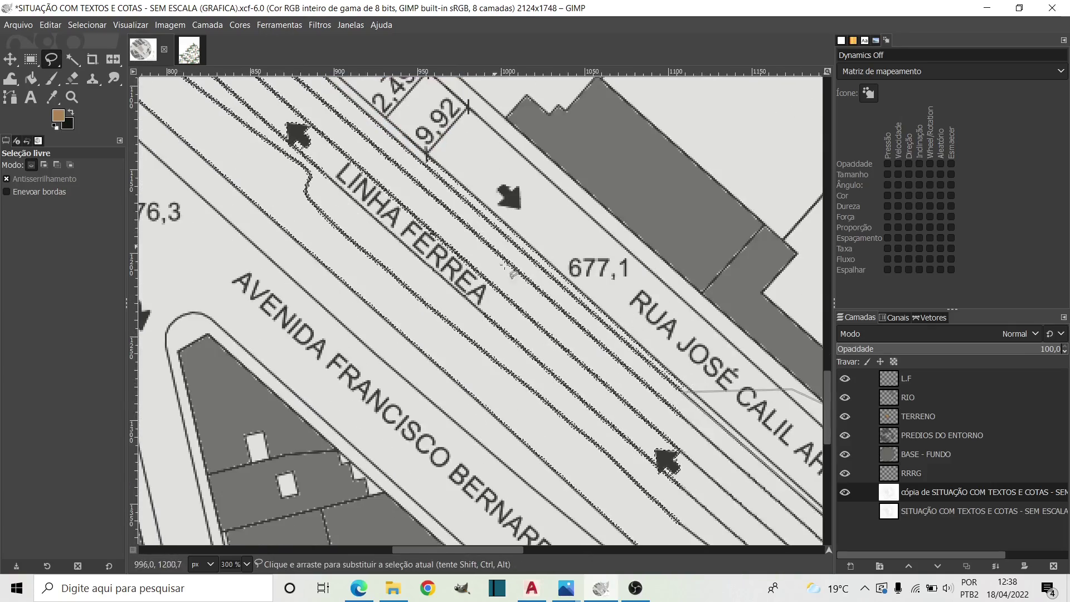
pyautogui.scroll(-4, 505, 266)
pyautogui.click(905, 378)
pyautogui.click(58, 115)
# - Fill the rail selection grey on L.F, recolour it, and raise layer opacity to 56,4
pyautogui.click(173, 254)
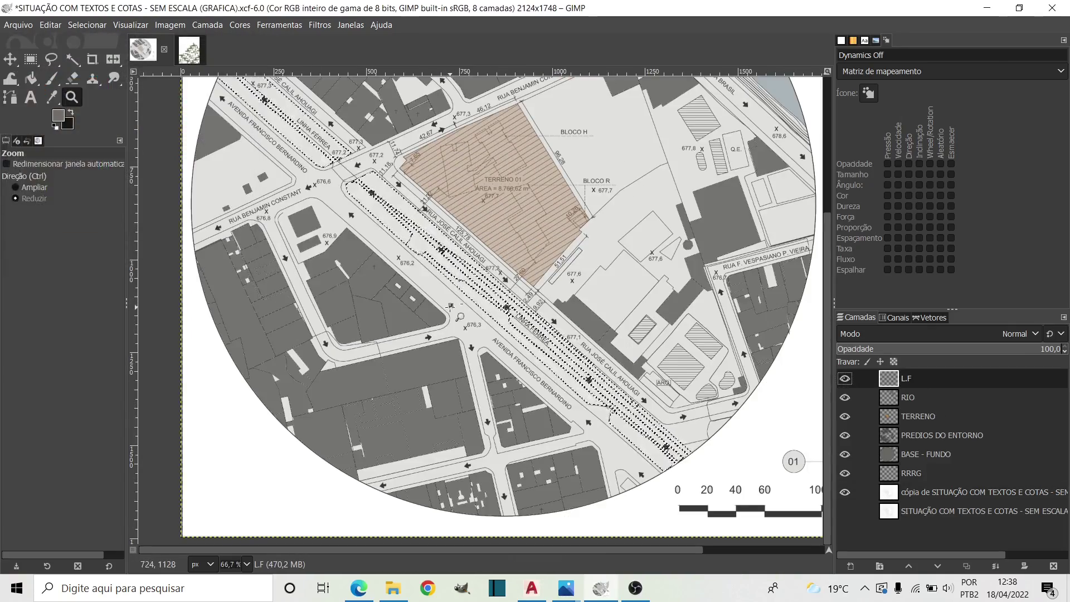
pyautogui.hotkey('ctrl', ',')
pyautogui.click(903, 349)
pyautogui.click(58, 116)
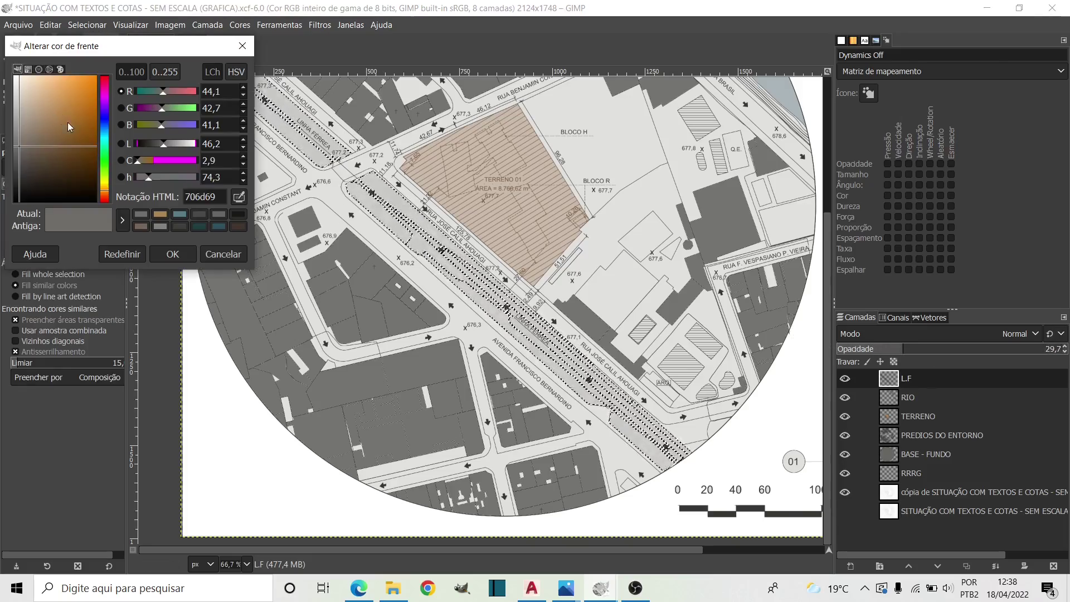
pyautogui.click(23, 147)
pyautogui.click(173, 254)
pyautogui.hotkey('ctrl', ',')
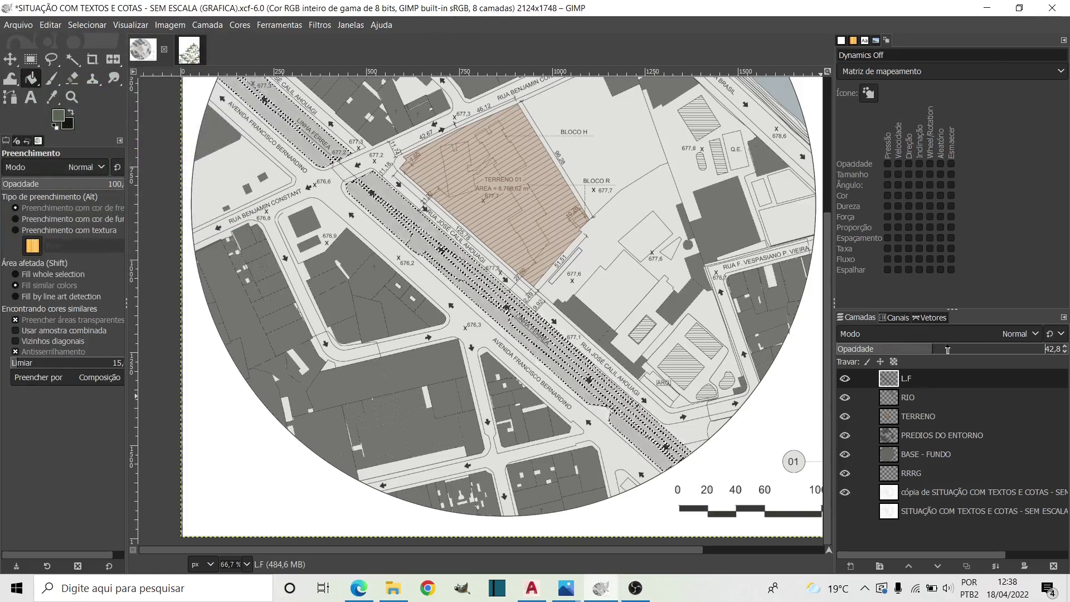
pyautogui.click(962, 349)
# - Adjust the fill to grey-green, refill the rail strip, and zoom to inspect it
pyautogui.click(58, 116)
pyautogui.click(25, 146)
pyautogui.click(169, 246)
pyautogui.click(423, 250)
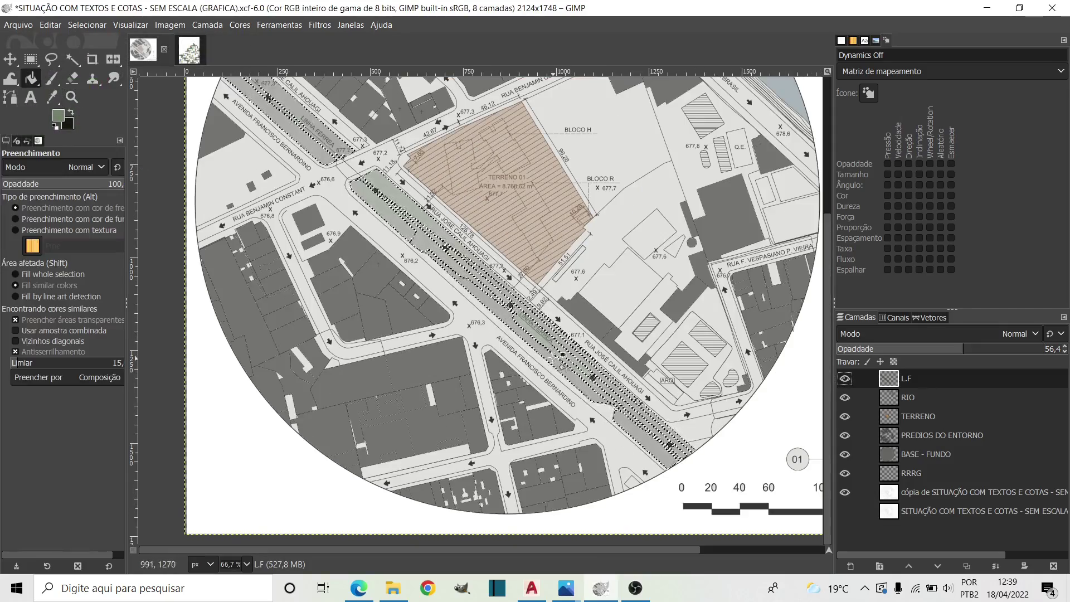
pyautogui.press('2')
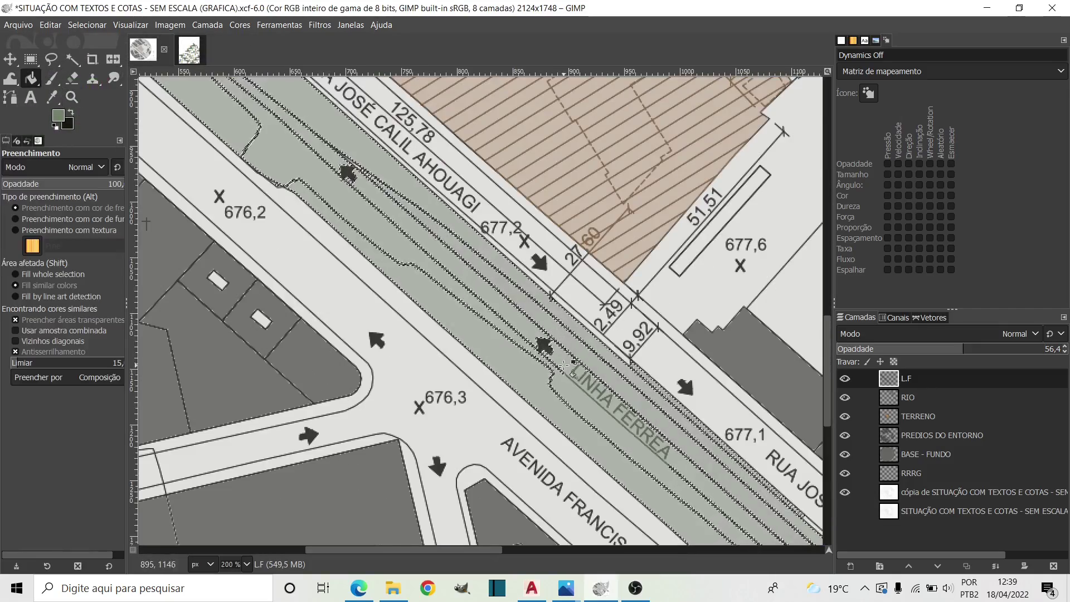
pyautogui.moveTo(498, 550); pyautogui.dragTo(602, 551)
# - Zoom out to the whole plan, activate the TERRENO layer, and save the document
pyautogui.press('z')
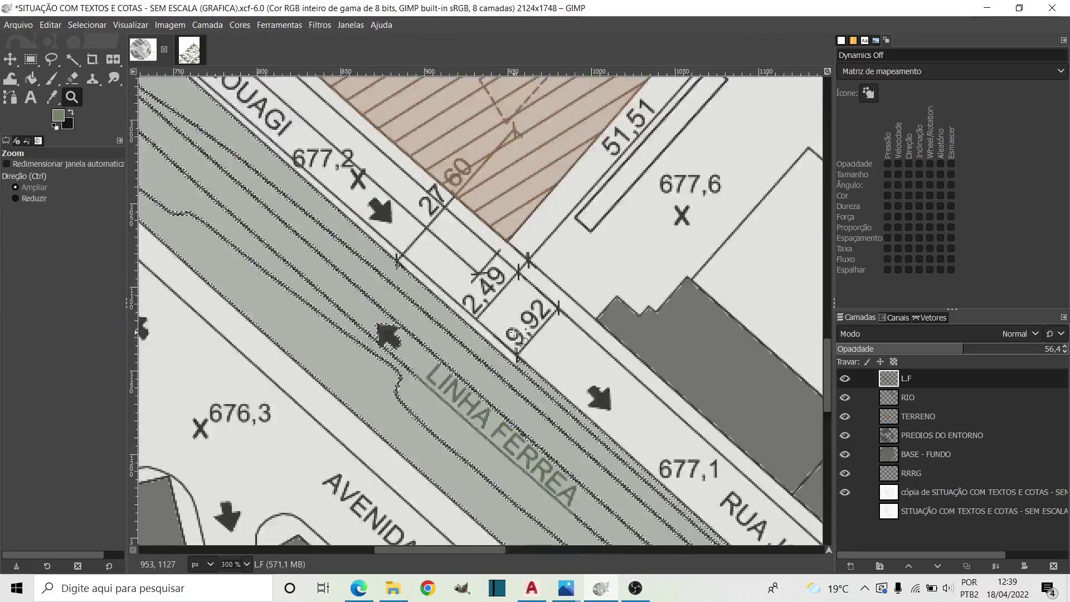
pyautogui.keyDown('ctrl'); pyautogui.click(707, 431); pyautogui.keyUp('ctrl')
pyautogui.click(18, 24)
pyautogui.click(24, 143)
pyautogui.hotkey('shift', '2')
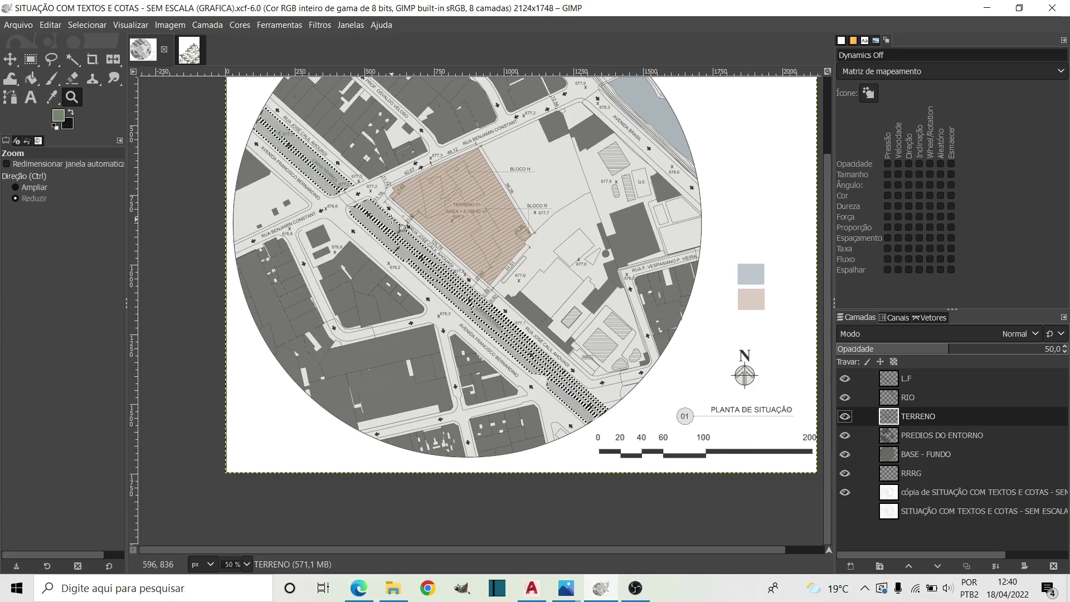
# - Outline an additional rail section freehand and fill it
pyautogui.keyDown('ctrl'); pyautogui.scroll(5, 485, 278); pyautogui.keyUp('ctrl')
pyautogui.press('f')
pyautogui.scroll(-5, 485, 278)
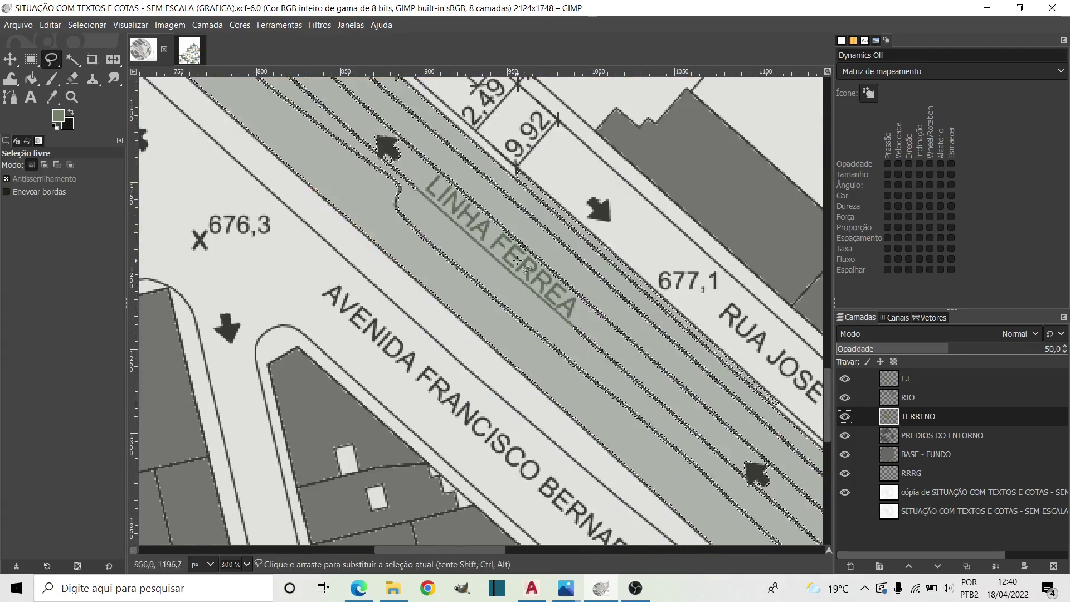
pyautogui.press('pageup')
pyautogui.press('pageup')
pyautogui.hscroll(5, 486, 522)
pyautogui.click(487, 412)
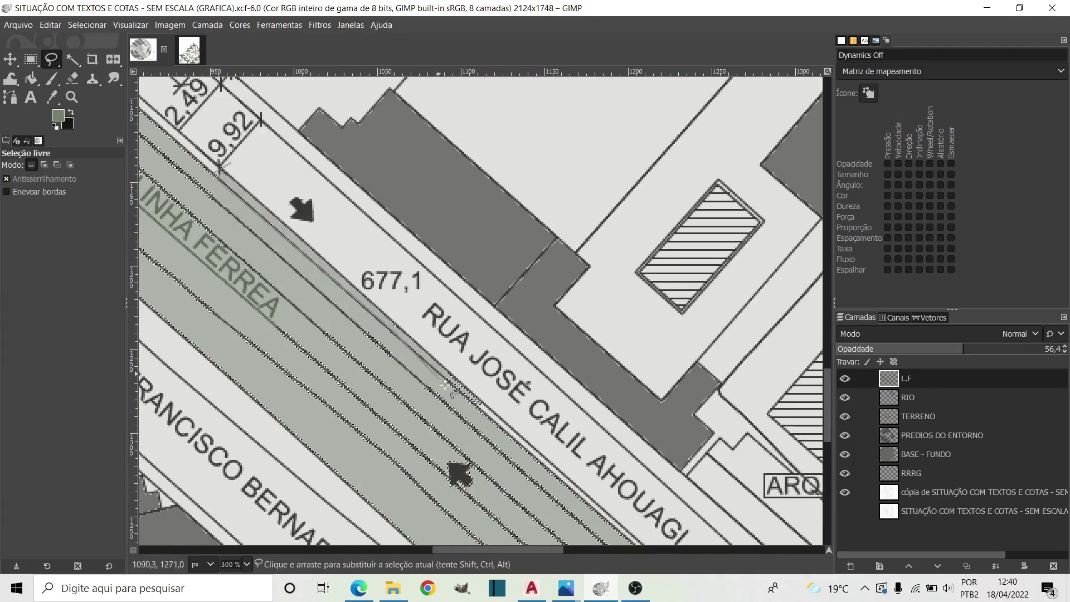
pyautogui.click(503, 392)
pyautogui.press('Return')
# - Add a grey-green swatch box below the pink legend swatch
pyautogui.press('z')
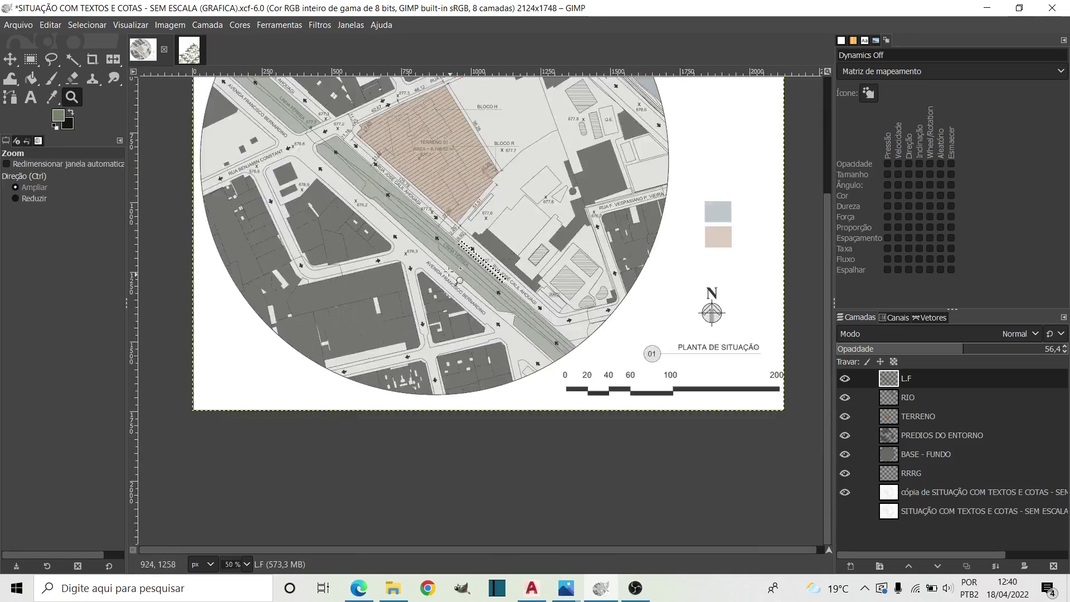
pyautogui.keyDown('ctrl'); pyautogui.click(741, 291); pyautogui.keyUp('ctrl')
pyautogui.press('r')
pyautogui.moveTo(648, 184); pyautogui.dragTo(728, 247)
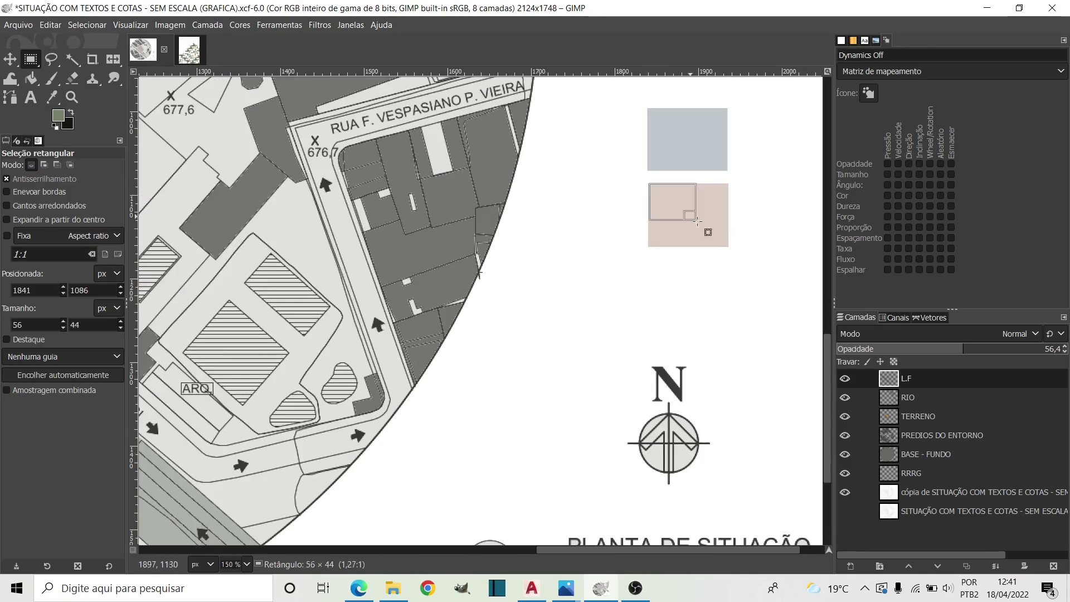
pyautogui.moveTo(688, 218); pyautogui.dragTo(688, 291)
pyautogui.hotkey('shift', 'b')
pyautogui.click(679, 277)
pyautogui.scroll(3, 678, 277)
pyautogui.keyDown('alt'); pyautogui.middleClick(365, 191); pyautogui.keyUp('alt')
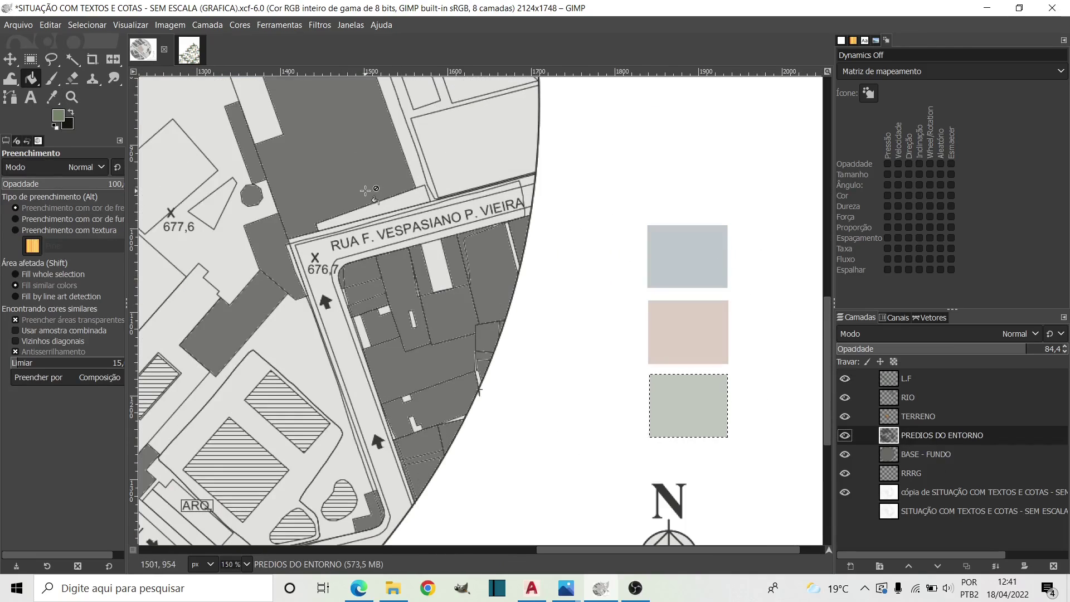
pyautogui.press('o')
# - Add a grey swatch above the blue legend swatch, sampling the neighbouring buildings' grey
pyautogui.press('r')
pyautogui.moveTo(727, 288); pyautogui.dragTo(647, 225)
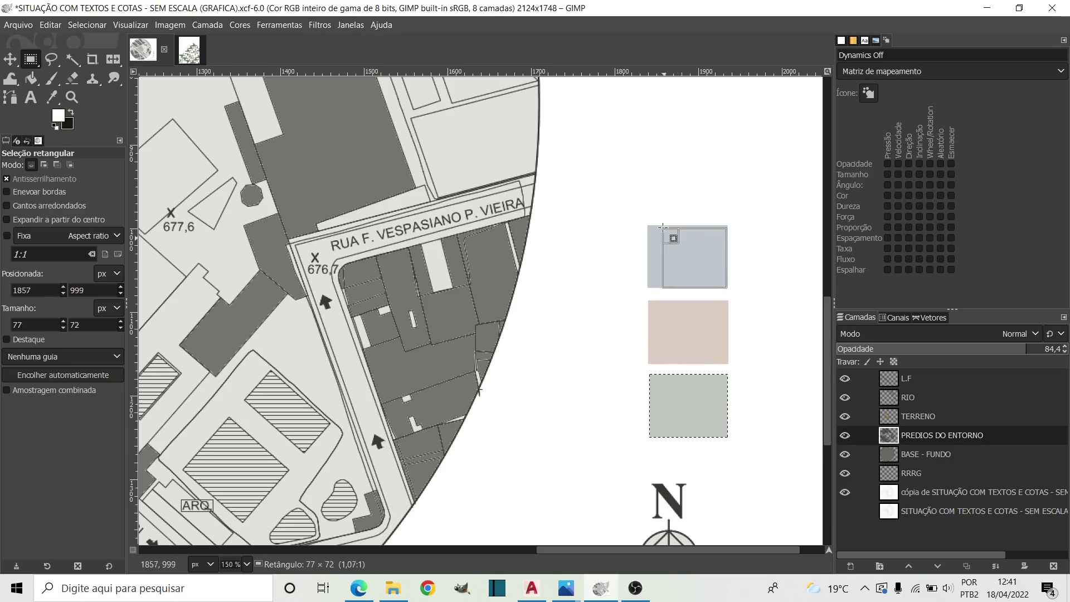
pyautogui.moveTo(685, 259); pyautogui.dragTo(685, 191)
pyautogui.hotkey('shift', 'b')
pyautogui.press('o')
pyautogui.click(683, 228)
pyautogui.press('r')
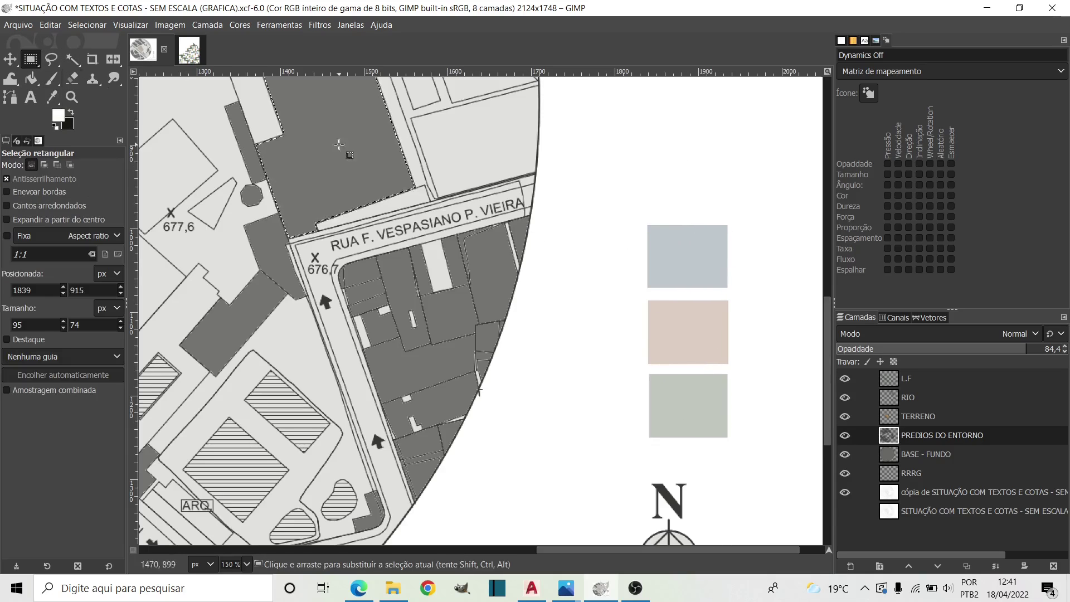
pyautogui.click(640, 249)
pyautogui.moveTo(727, 288)
pyautogui.mouseDown()
pyautogui.moveTo(648, 226)
pyautogui.moveTo(681, 186)
pyautogui.mouseUp()
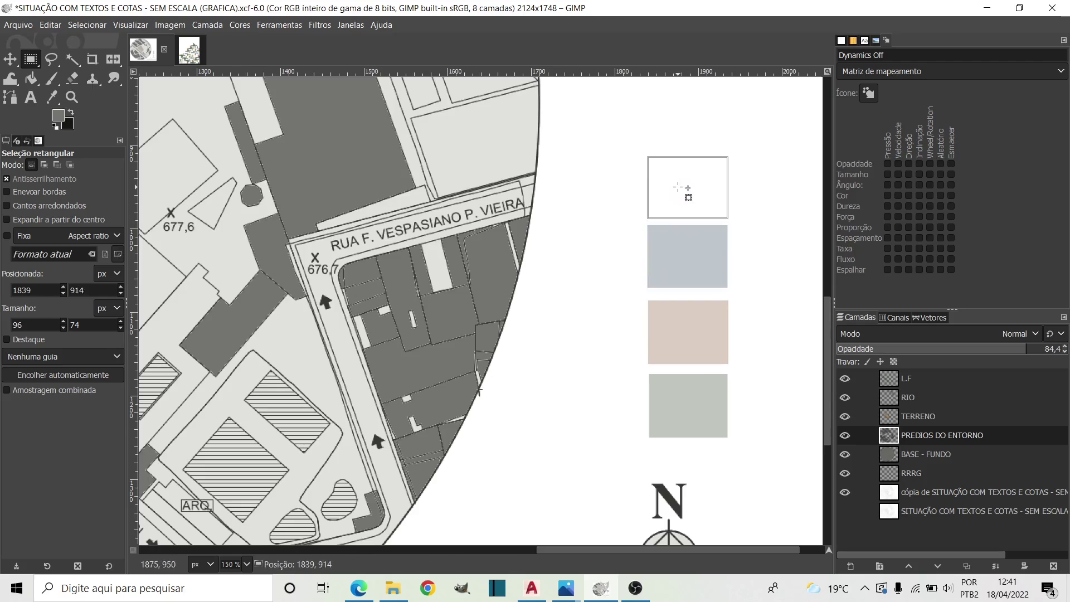
pyautogui.hotkey('shift', 'b')
pyautogui.click(681, 186)
# - Save the site plan with Arquivo > Salvar
pyautogui.hotkey('shift', 'ctrl', 'j')
pyautogui.click(18, 24)
pyautogui.click(39, 145)
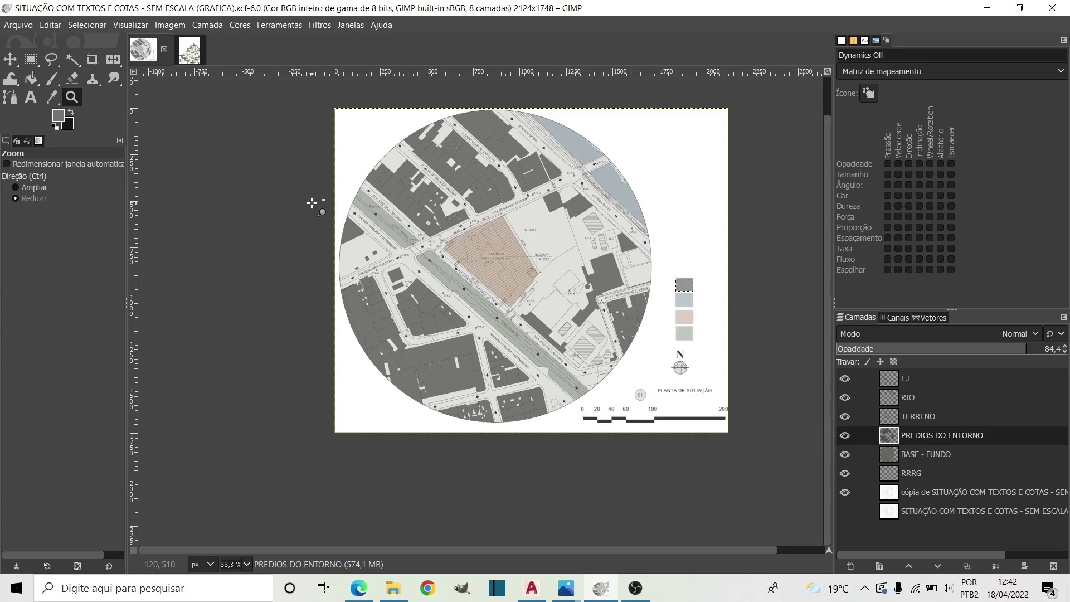
# - Export the plan via Arquivo > Export As, keeping the .png name and default PNG settings
pyautogui.click(19, 24)
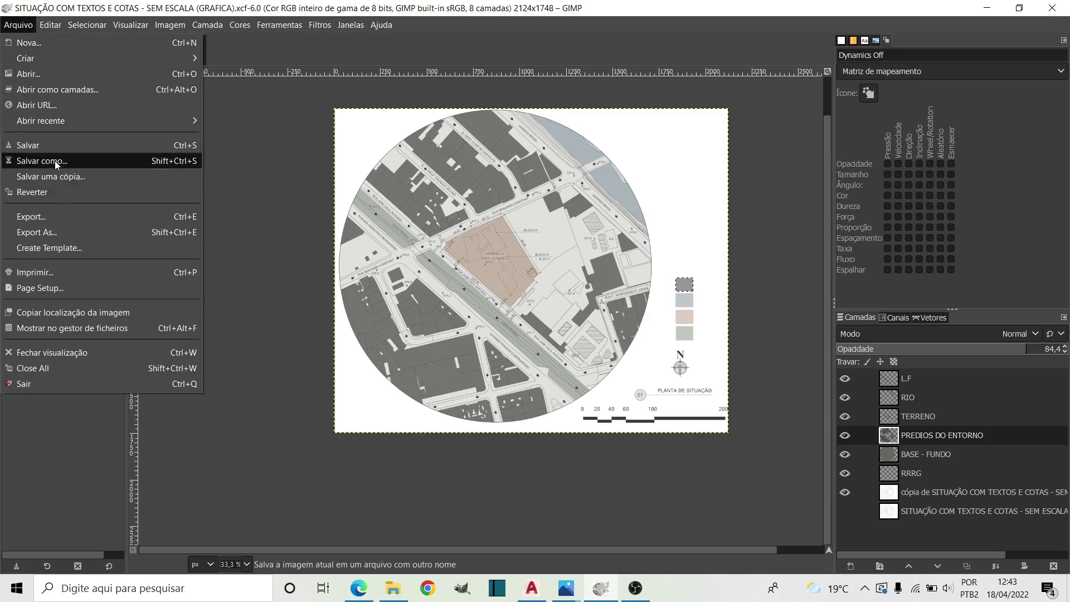
pyautogui.click(48, 162)
pyautogui.click(444, 460)
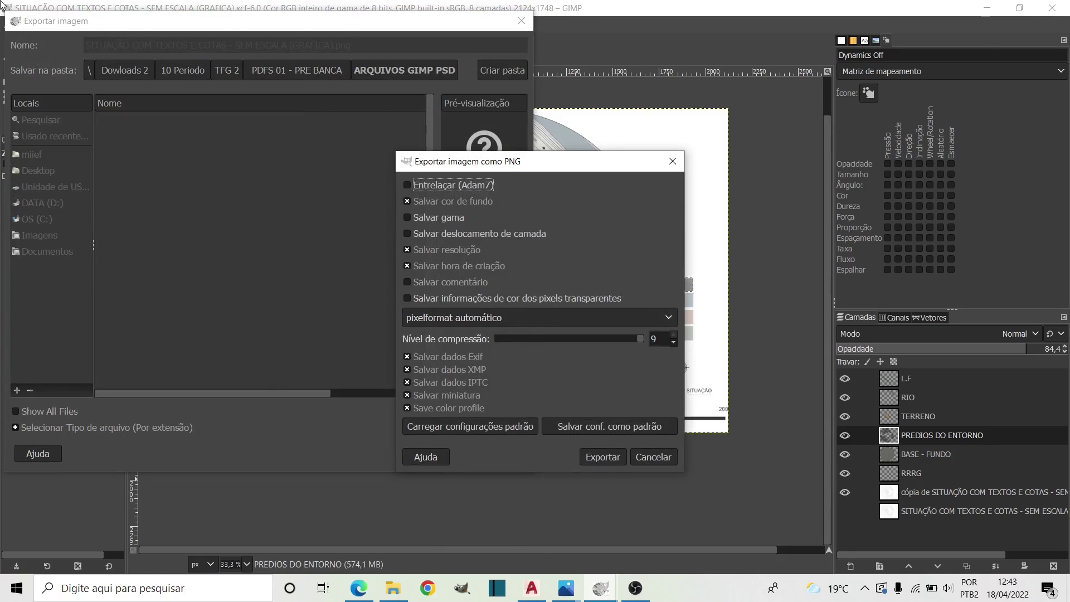
pyautogui.click(612, 461)
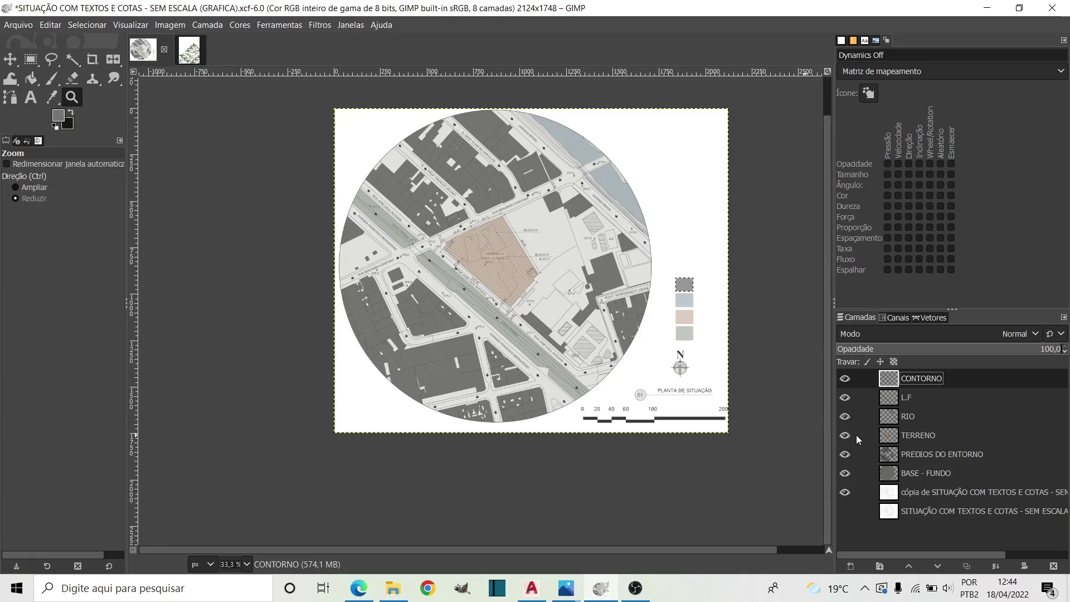
# - Fuzzy-select the brown TERRENO site lot and change the active layer
pyautogui.click(856, 435)
pyautogui.hotkey('shift', 't')
pyautogui.press('u')
pyautogui.keyDown('alt'); pyautogui.click(888, 434); pyautogui.keyUp('alt')
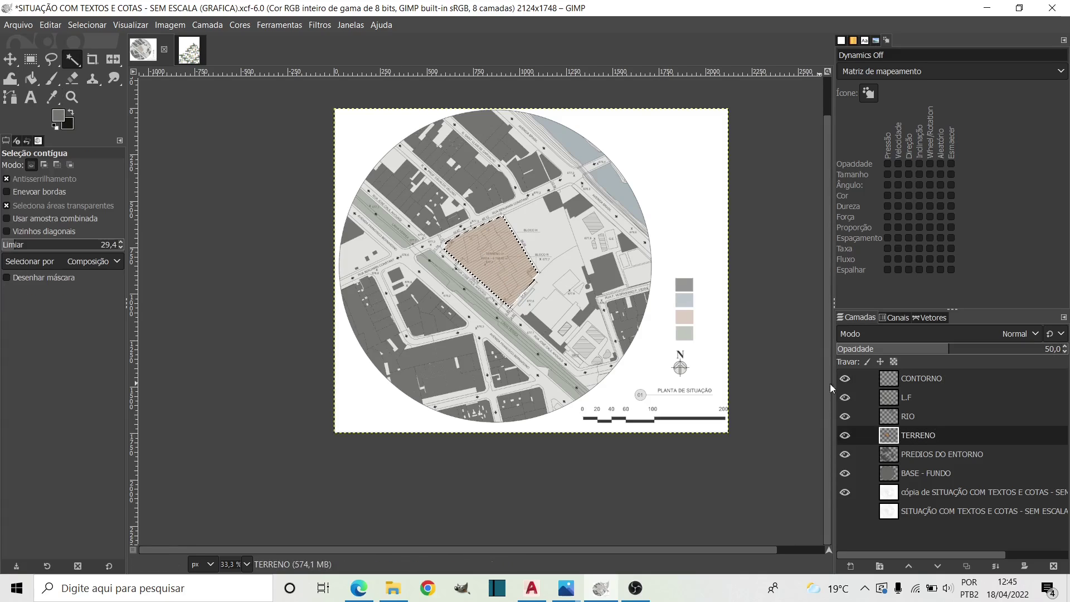
pyautogui.click(913, 378)
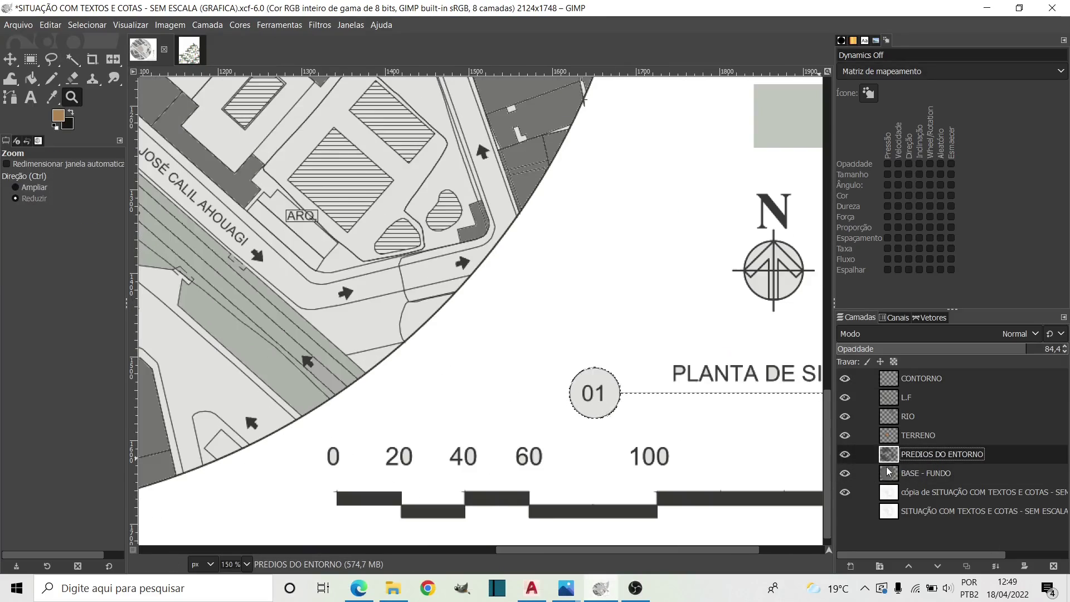
# - Fuzzy-select the inside of the 01 title circle
pyautogui.click(608, 386)
pyautogui.press('u')
pyautogui.click(641, 331)
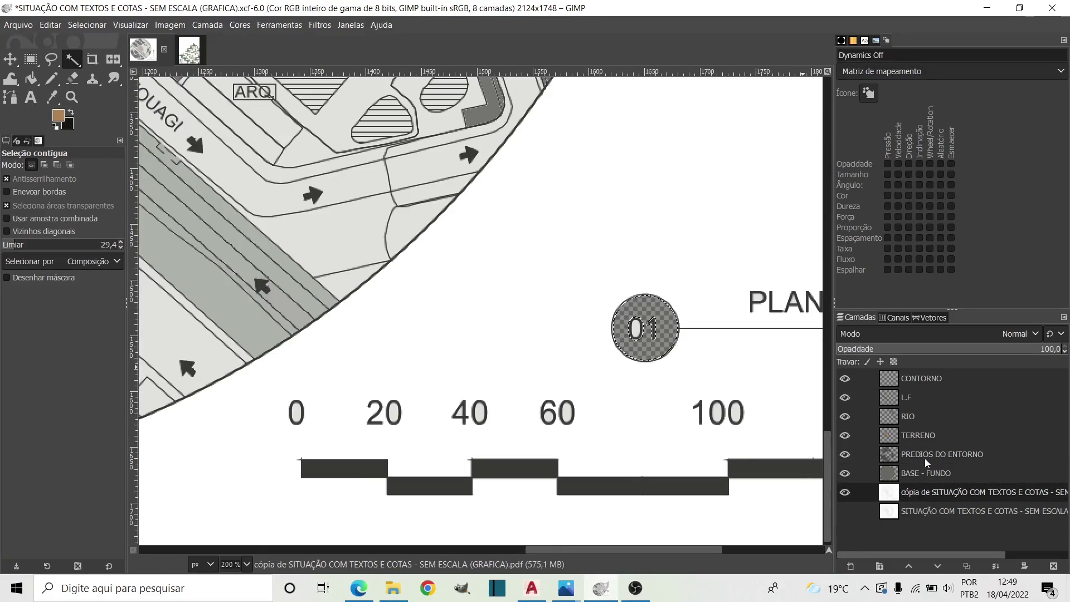
pyautogui.scroll(3, 758, 402)
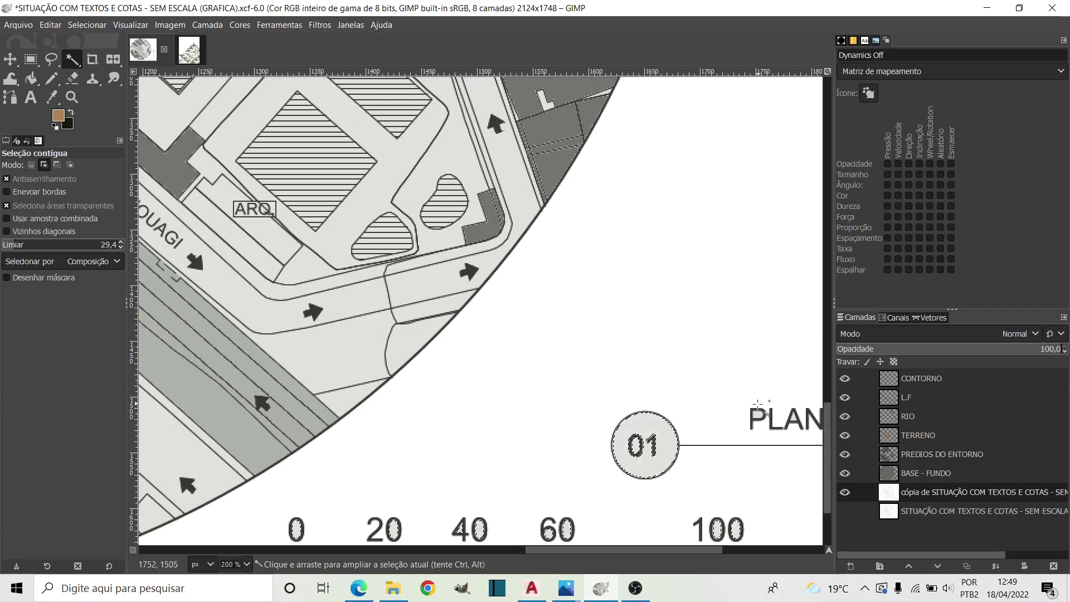
pyautogui.hscroll(5, 798, 420)
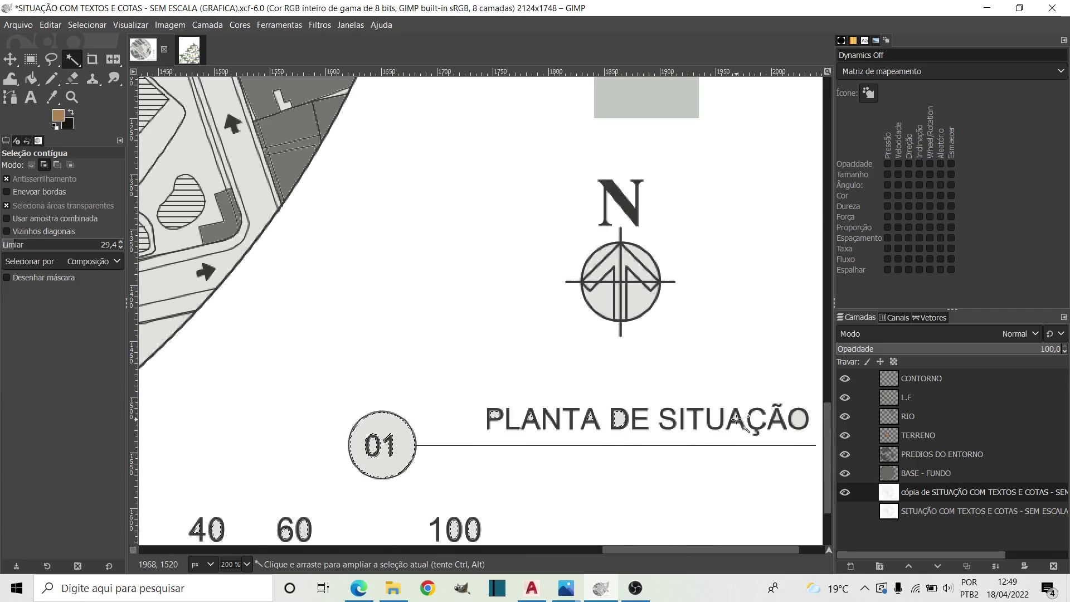
# - Zoom to the north arrow and select the white gaps inside it
pyautogui.press('z')
pyautogui.scroll(-3, 599, 257)
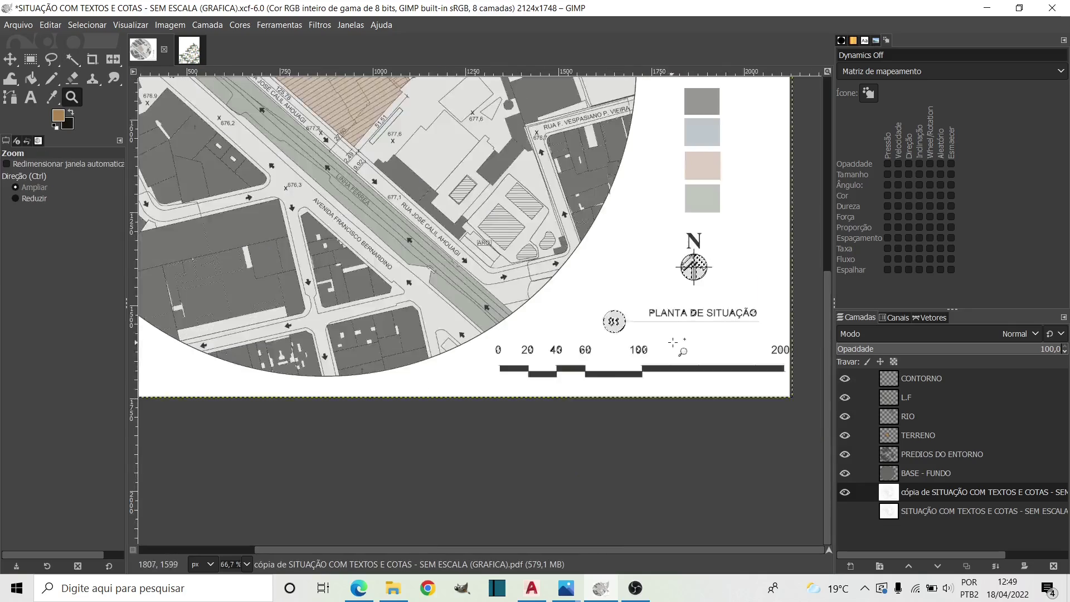
pyautogui.scroll(2, 599, 258)
pyautogui.click(925, 473)
pyautogui.click(932, 495)
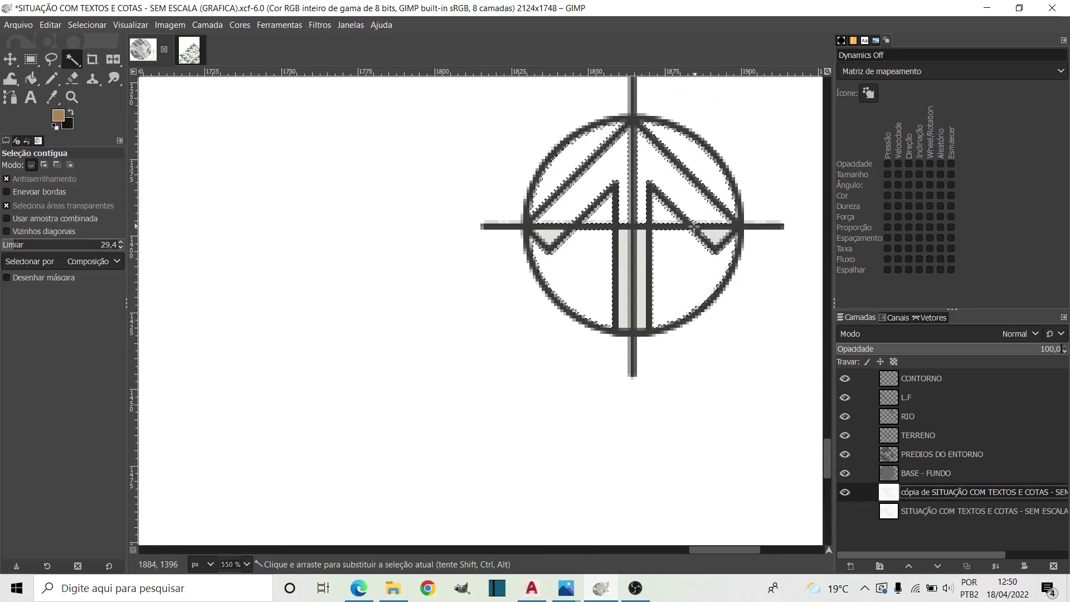
pyautogui.click(924, 472)
pyautogui.scroll(2, 774, 415)
pyautogui.scroll(2, 775, 415)
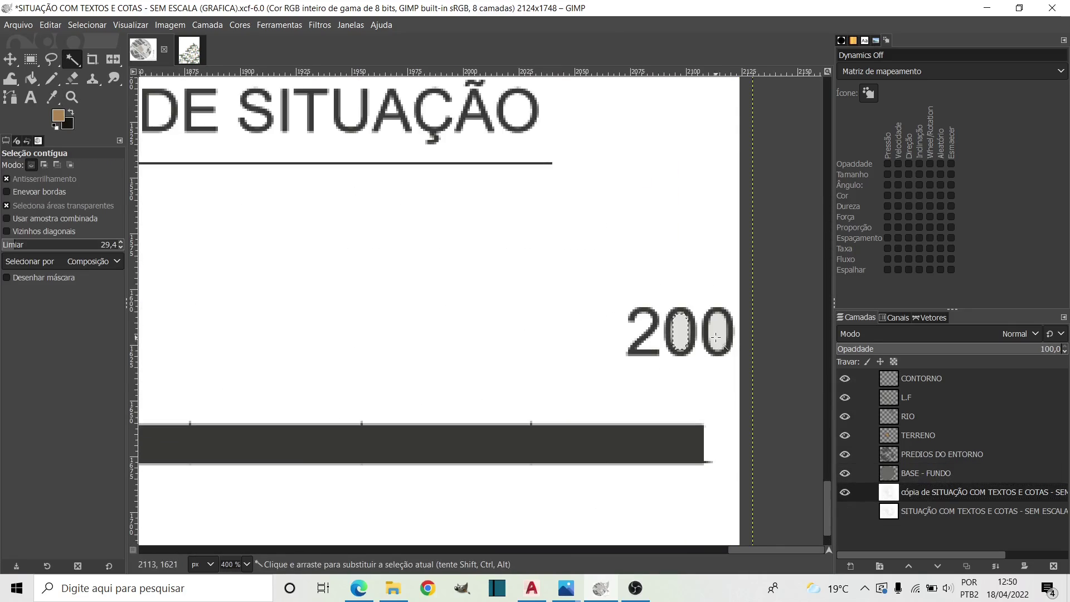
pyautogui.scroll(1, 513, 334)
# - Select a small box at the scale bar's end and make white the foreground colour for bucket filling
pyautogui.click(31, 59)
pyautogui.moveTo(683, 302); pyautogui.dragTo(710, 390)
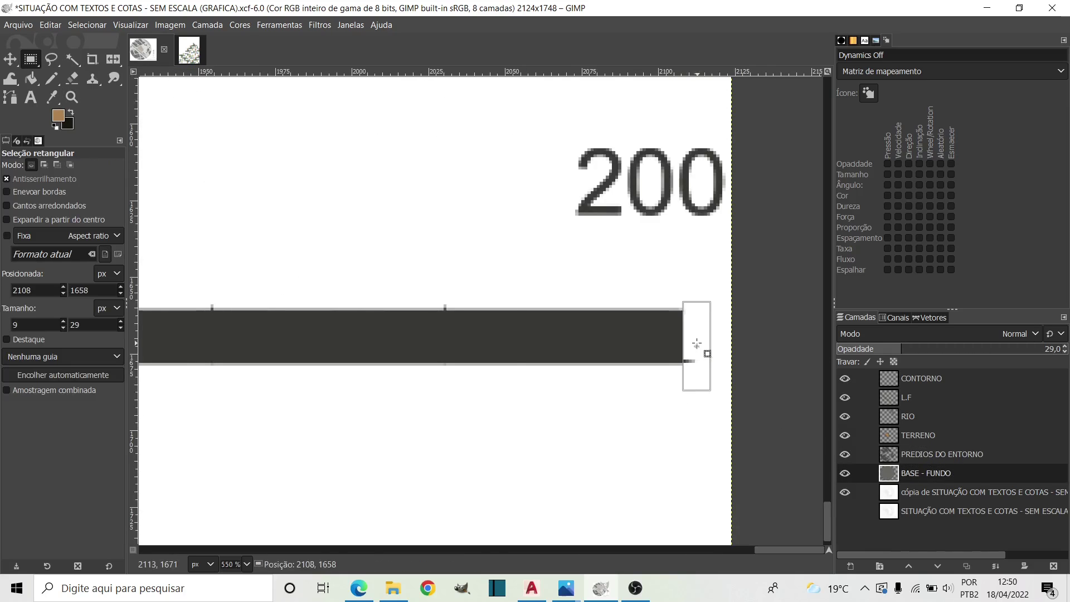
pyautogui.press('pagedown')
pyautogui.press('o')
pyautogui.click(684, 368)
pyautogui.hotkey('shift', 'b')
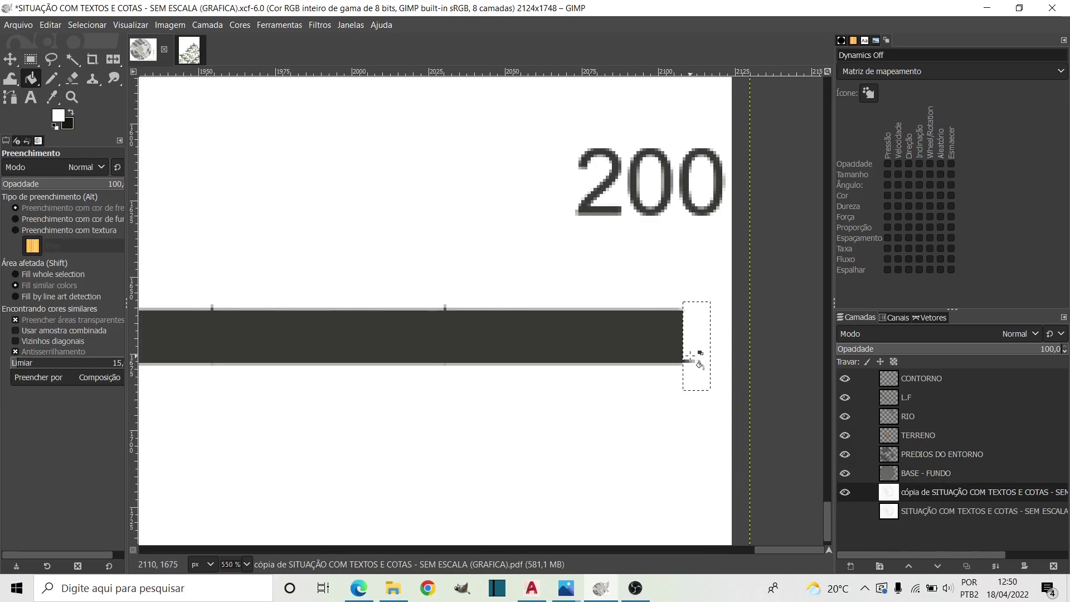
# - Select a wide strip below the map for a white bucket fill
pyautogui.scroll(-3, 423, 394)
pyautogui.scroll(-3, 423, 394)
pyautogui.press('r')
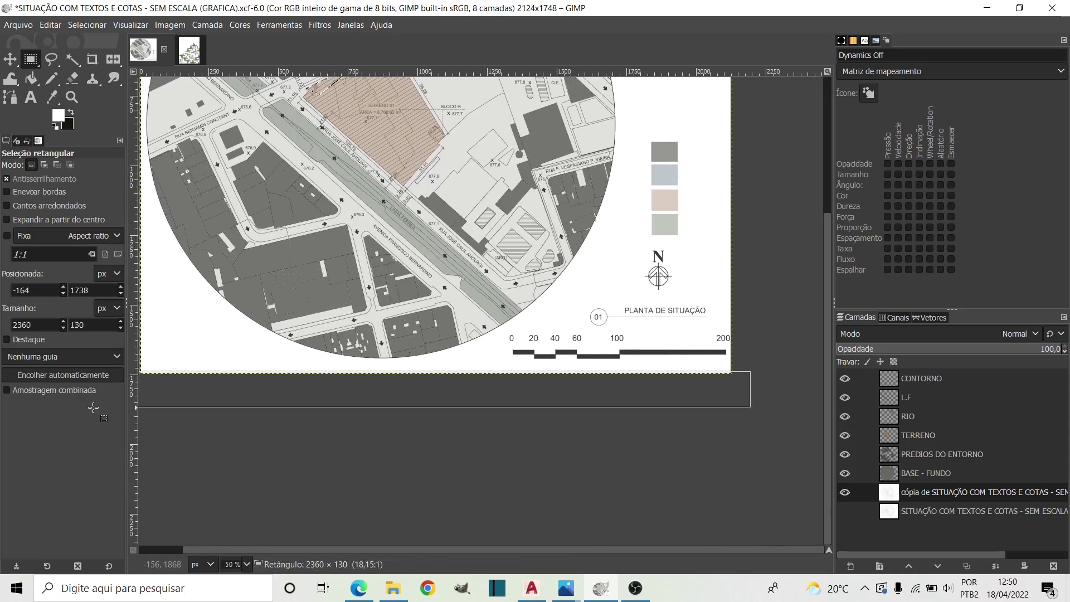
pyautogui.moveTo(253, 372); pyautogui.dragTo(750, 433)
pyautogui.moveTo(164, 358); pyautogui.dragTo(804, 410)
pyautogui.hotkey('shift', 'b')
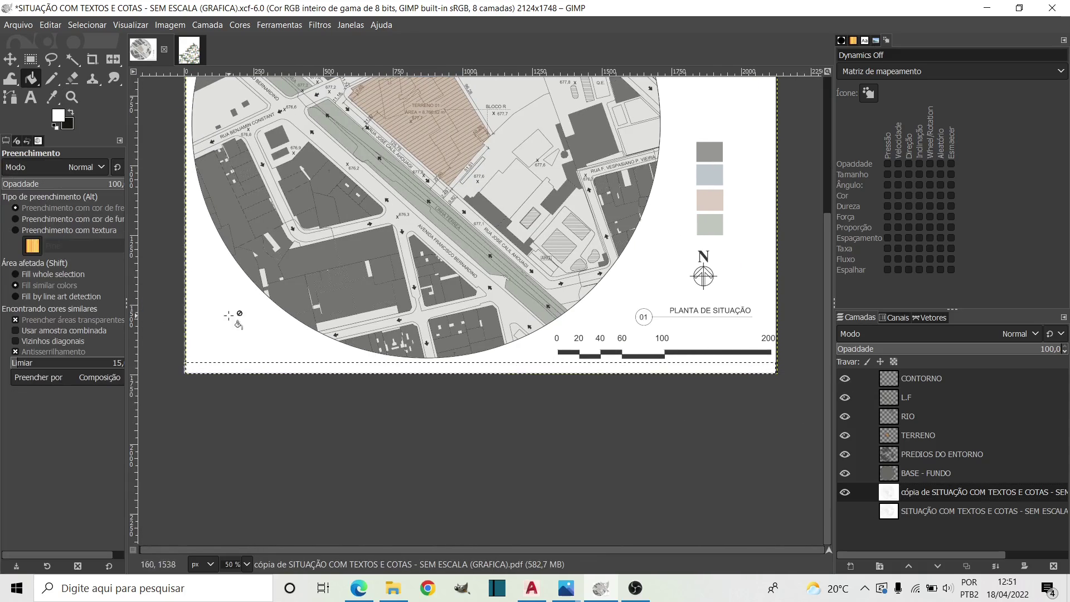
# - Zoom in on the map's left edge, then zoom back out to the whole map
pyautogui.scroll(5, 390, 312)
pyautogui.press('r')
pyautogui.scroll(-1, 390, 312)
pyautogui.hotkey('shift', 'b')
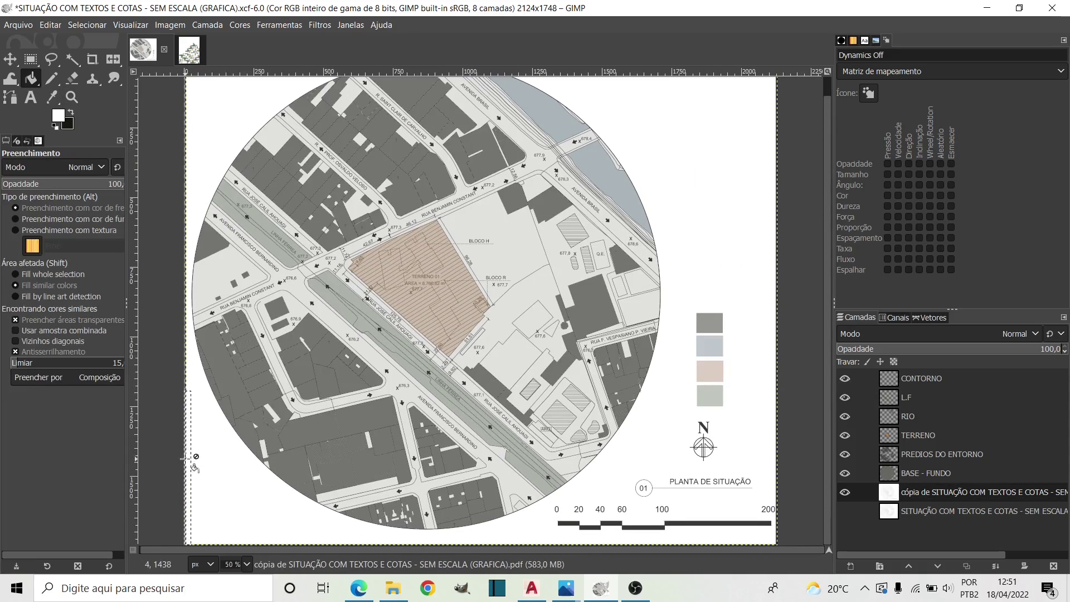
pyautogui.press('z')
pyautogui.press('2')
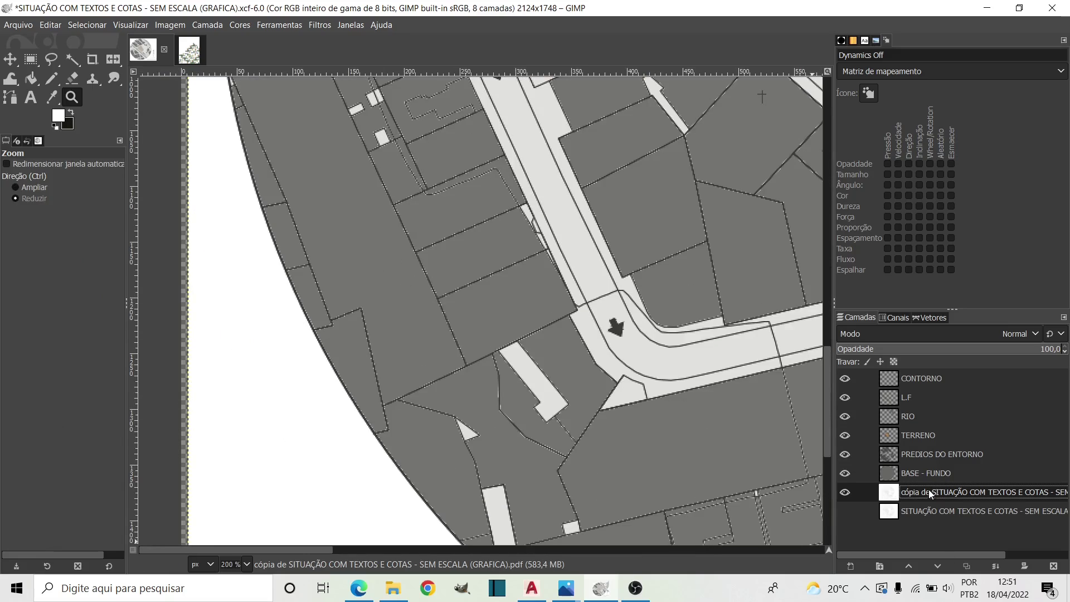
pyautogui.press('u')
pyautogui.hotkey('shift', '2')
pyautogui.press('z')
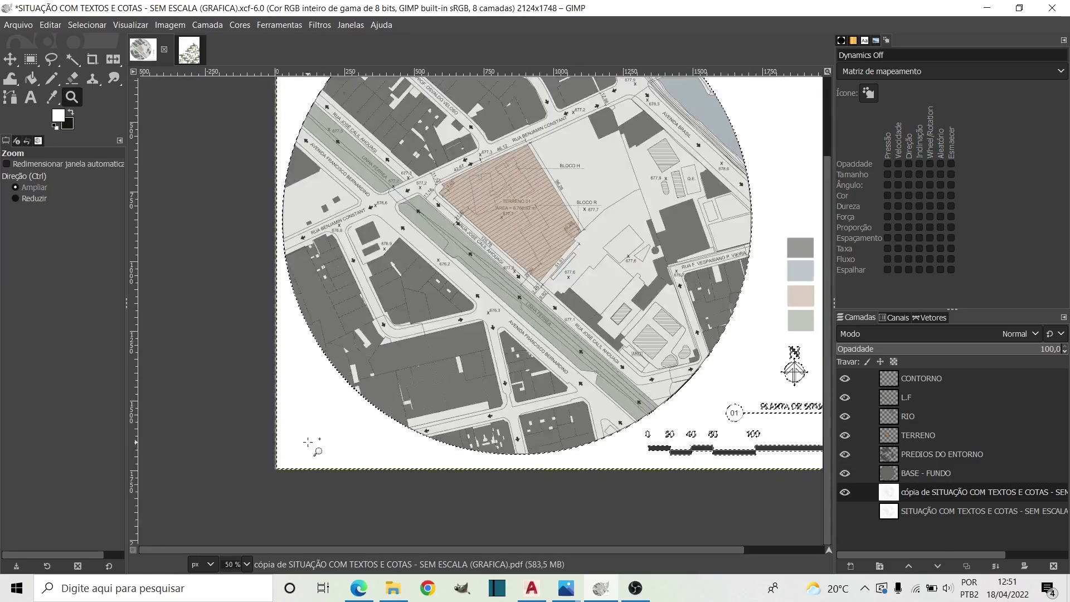
# - Crop the image to its content, trimming it to 2118 × 1748 px
pyautogui.click(97, 65)
pyautogui.moveTo(775, 460); pyautogui.dragTo(215, 479)
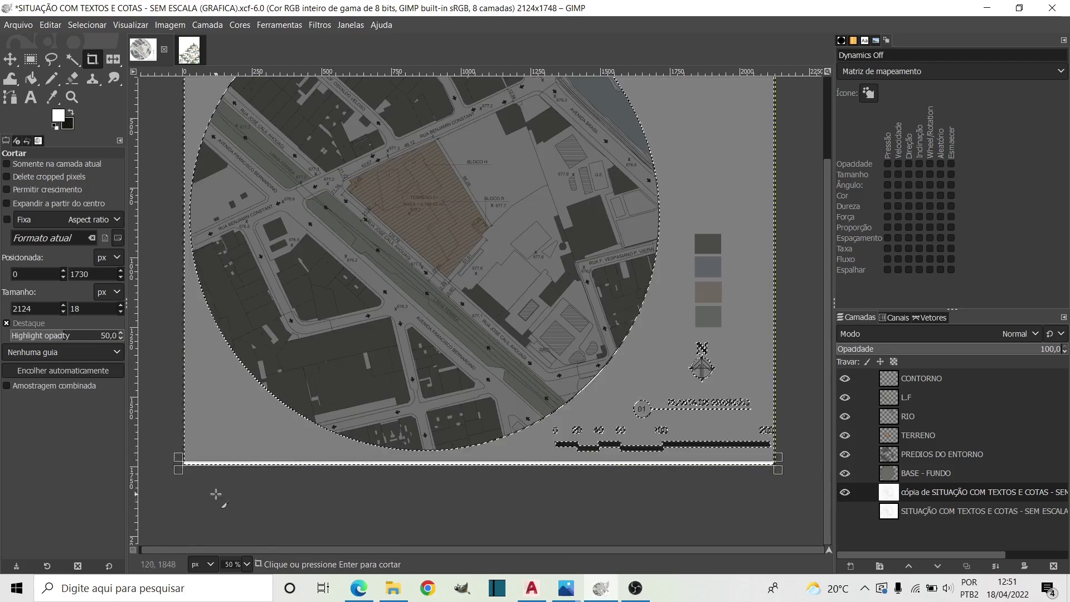
pyautogui.click(327, 456)
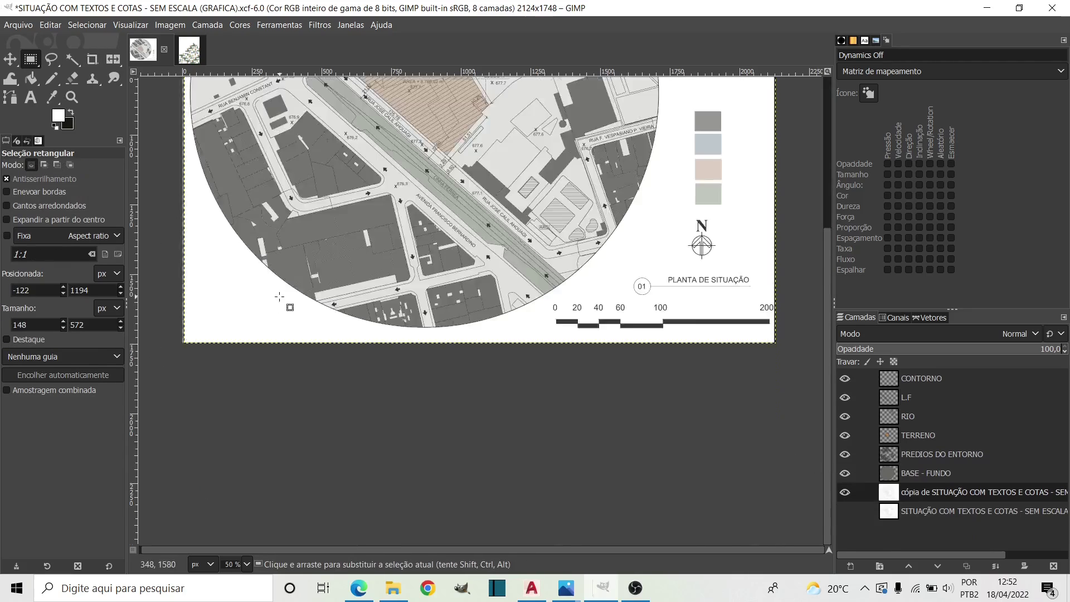
pyautogui.moveTo(156, 130); pyautogui.dragTo(167, 499)
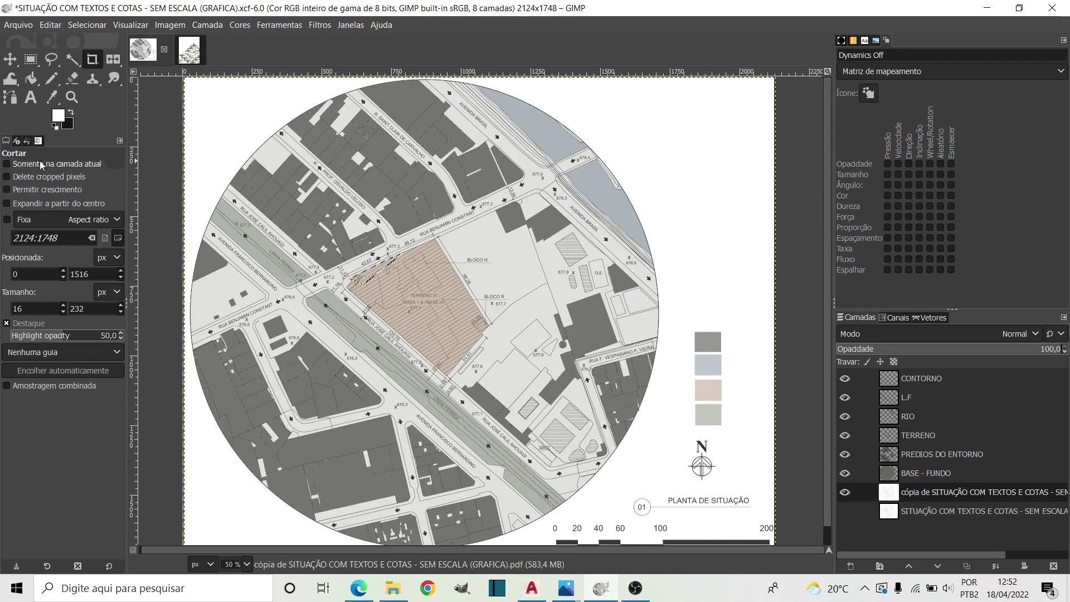
pyautogui.click(183, 31)
pyautogui.click(212, 199)
# - Select a thin rectangular strip along the image's bottom edge
pyautogui.press('z')
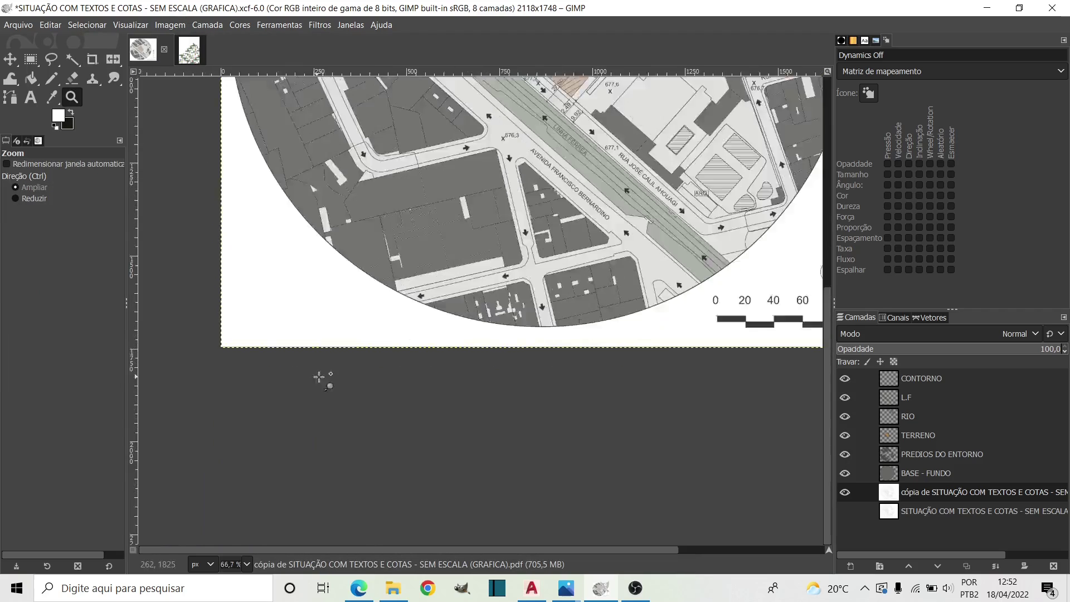
pyautogui.press('r')
pyautogui.moveTo(184, 312); pyautogui.dragTo(597, 329)
# - Create a new layer named BRANCO in the layer stack
pyautogui.press('4')
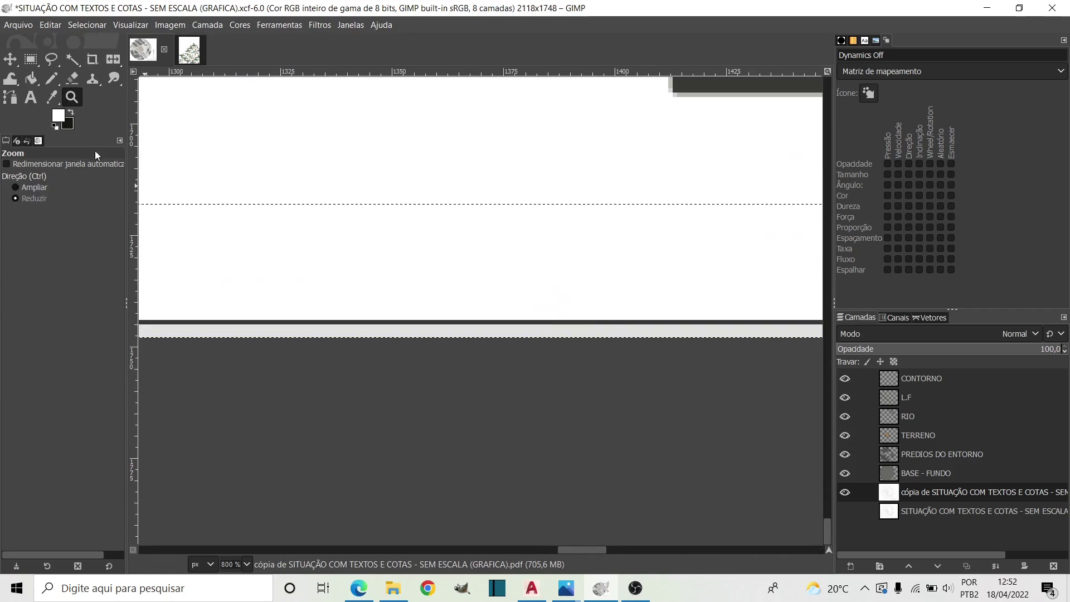
pyautogui.hotkey('shift', 'b')
pyautogui.hotkey('shift', 'ctrl', 'n')
pyautogui.write('BRAN')
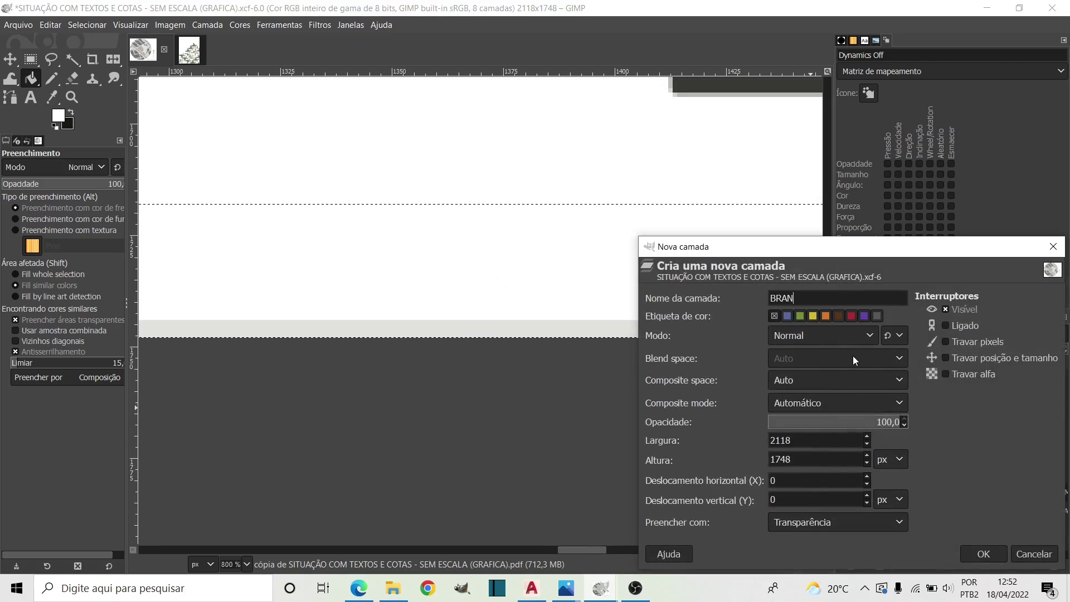
pyautogui.write('CO')
pyautogui.press('Return')
pyautogui.hotkey('shift', 'ctrl', 'j')
# - Save the layered file and re-export it as PNG, overwriting the existing file
pyautogui.click(18, 24)
pyautogui.click(28, 145)
pyautogui.click(18, 24)
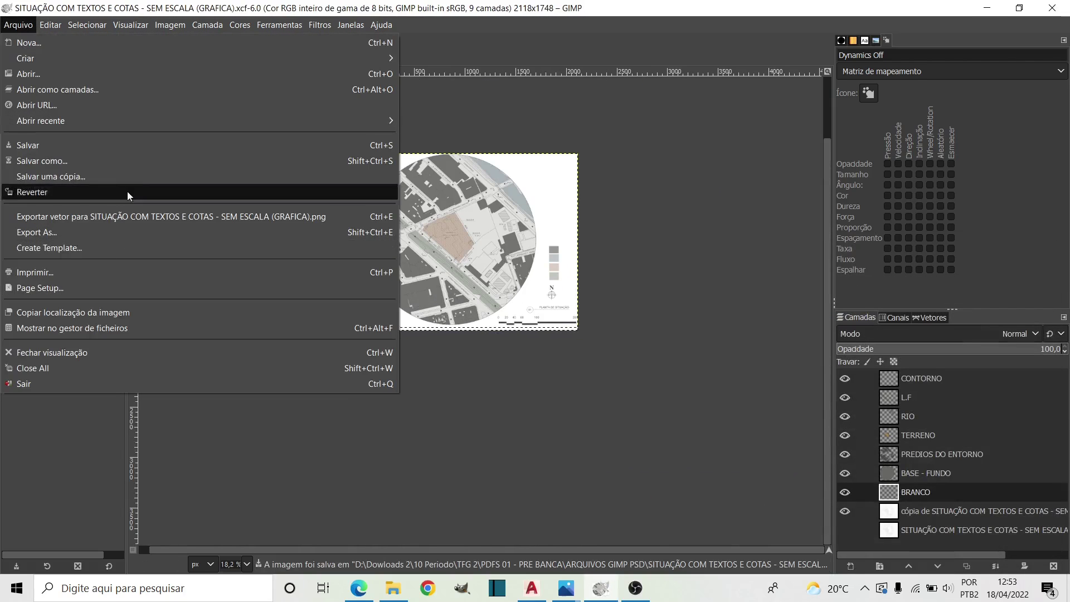
pyautogui.click(36, 232)
pyautogui.click(442, 451)
pyautogui.click(339, 315)
pyautogui.click(592, 459)
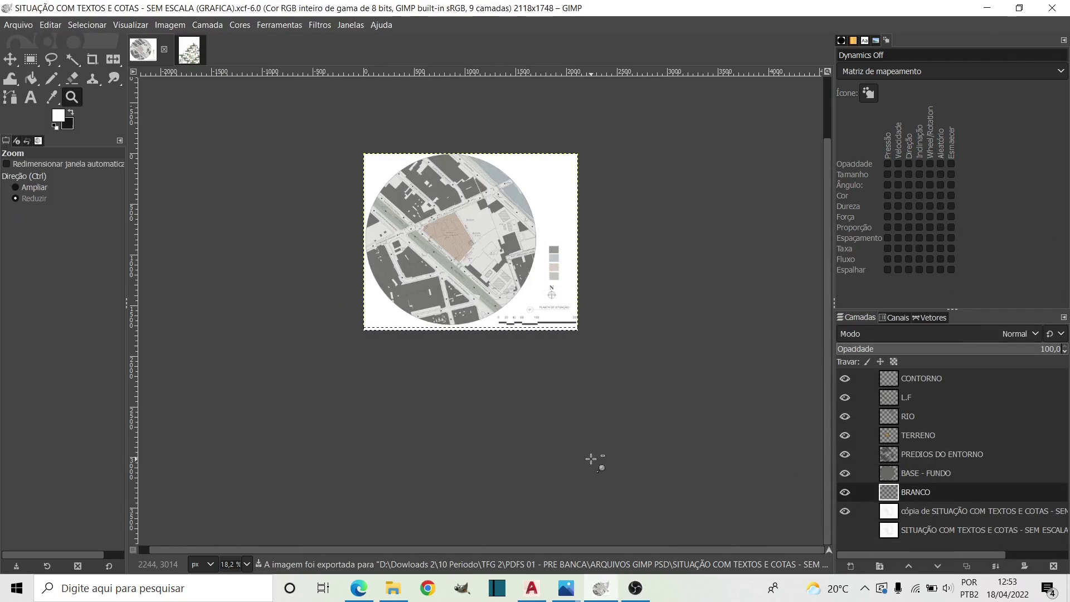